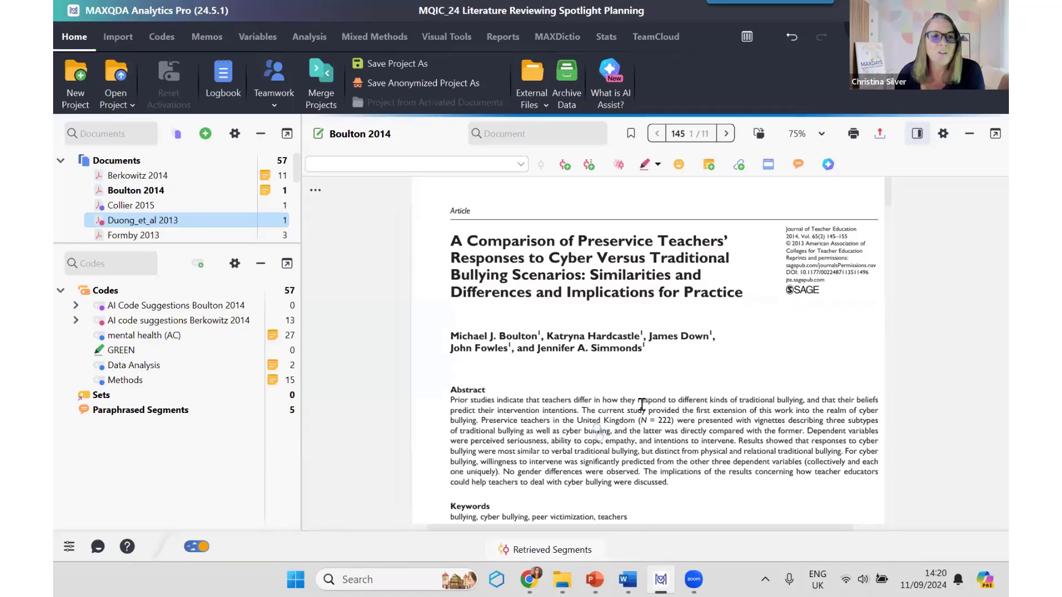
# Step: Open the Berkowitz 2014 document at its first page and bring up its document memo
pyautogui.click(179, 176)
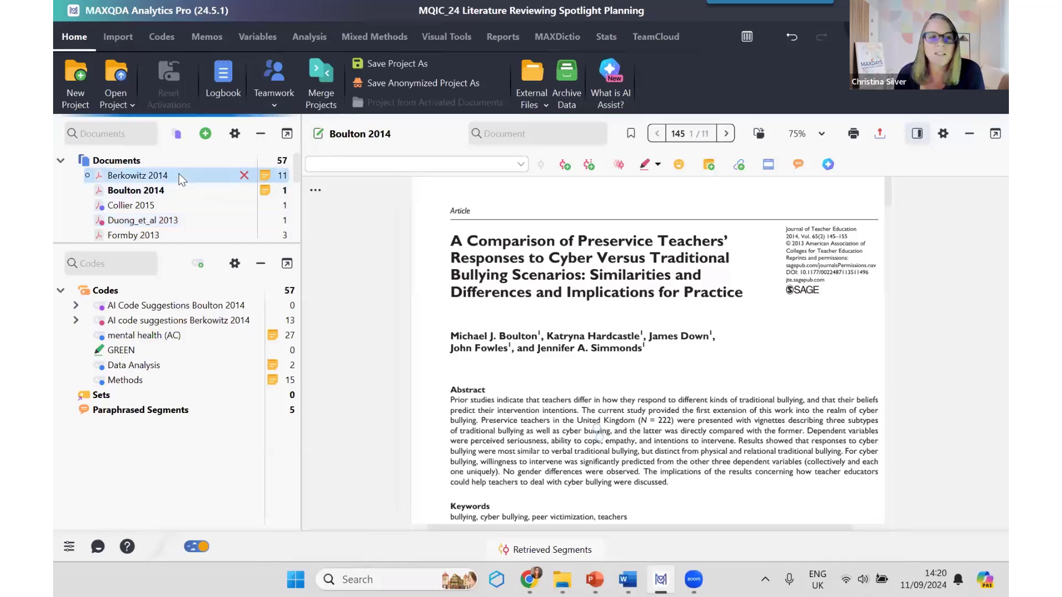
pyautogui.doubleClick(178, 174)
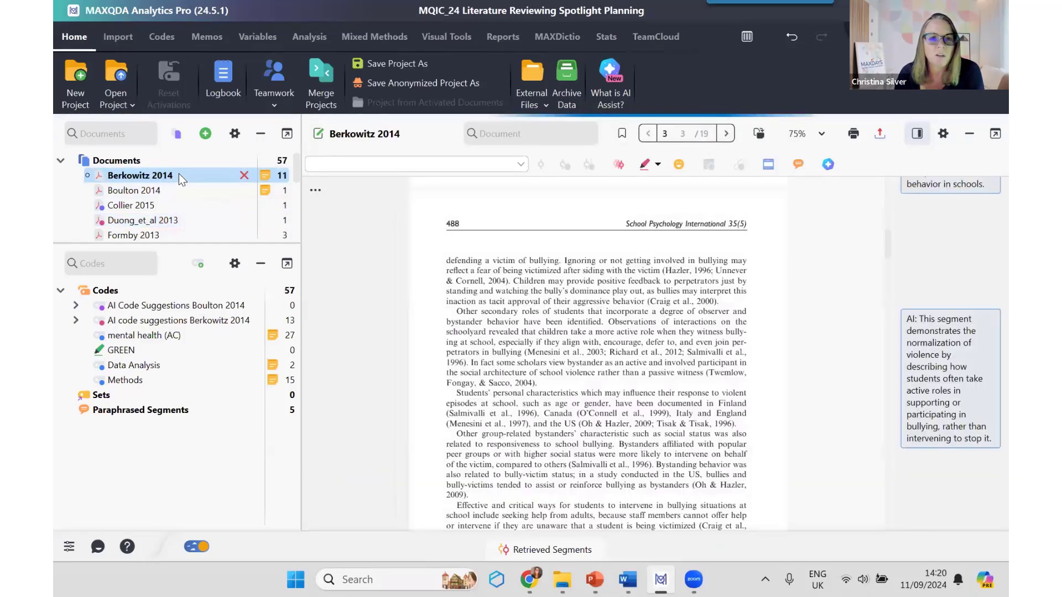
pyautogui.scroll(12, 552, 260)
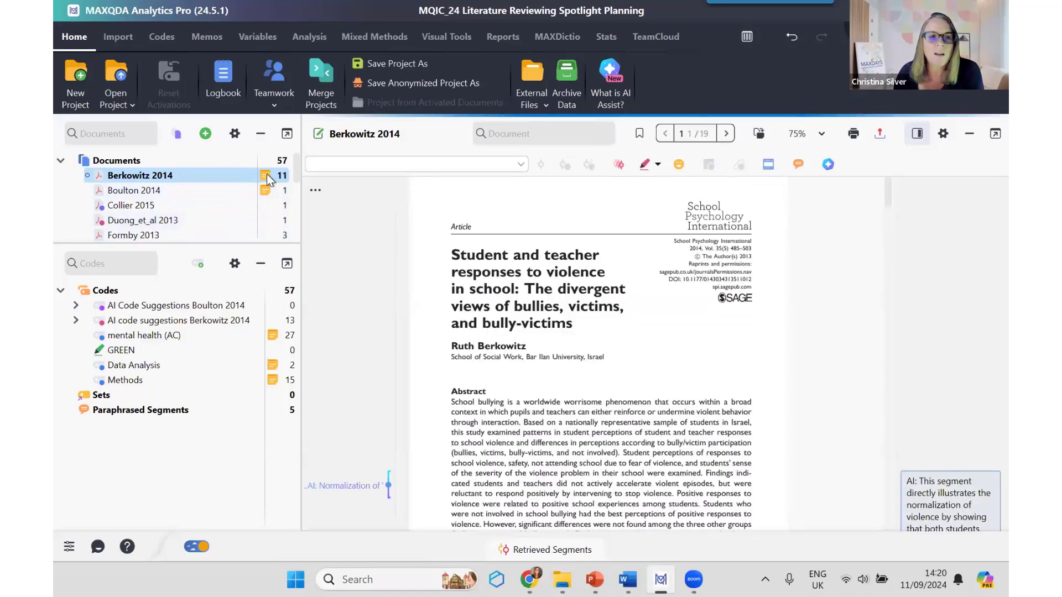
pyautogui.moveTo(267, 173)
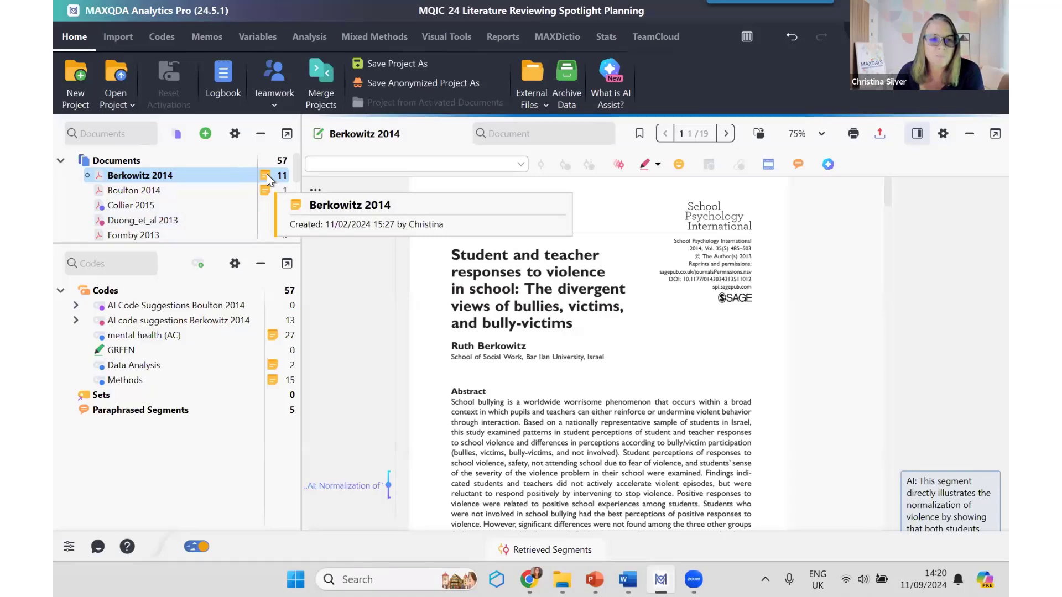
pyautogui.doubleClick(266, 176)
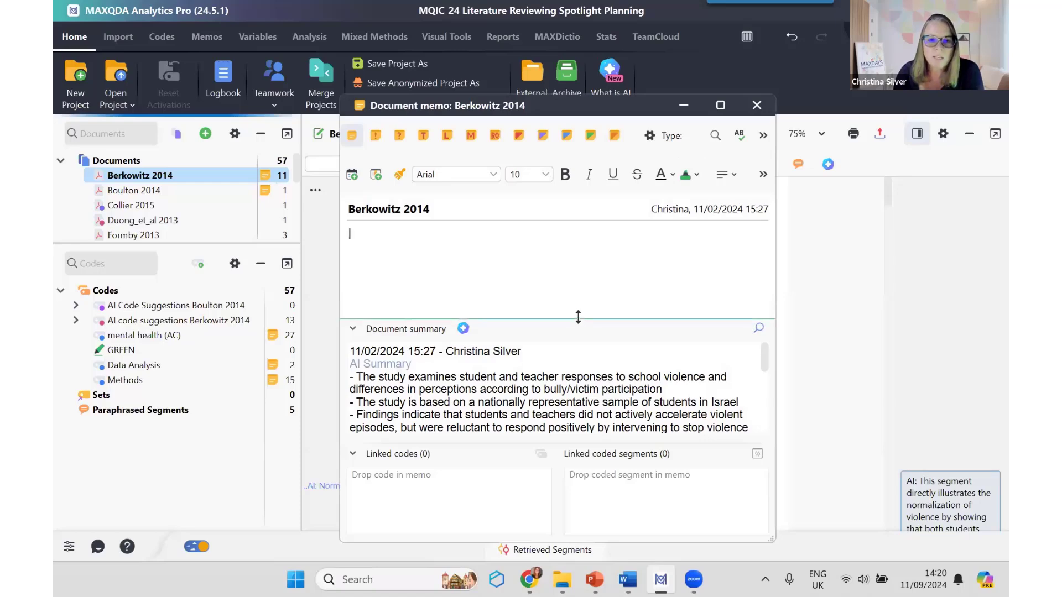
# Step: Enlarge the document summary area of the Berkowitz 2014 memo, read through the AI summary, and close the memo
pyautogui.moveTo(580, 319); pyautogui.dragTo(586, 270)
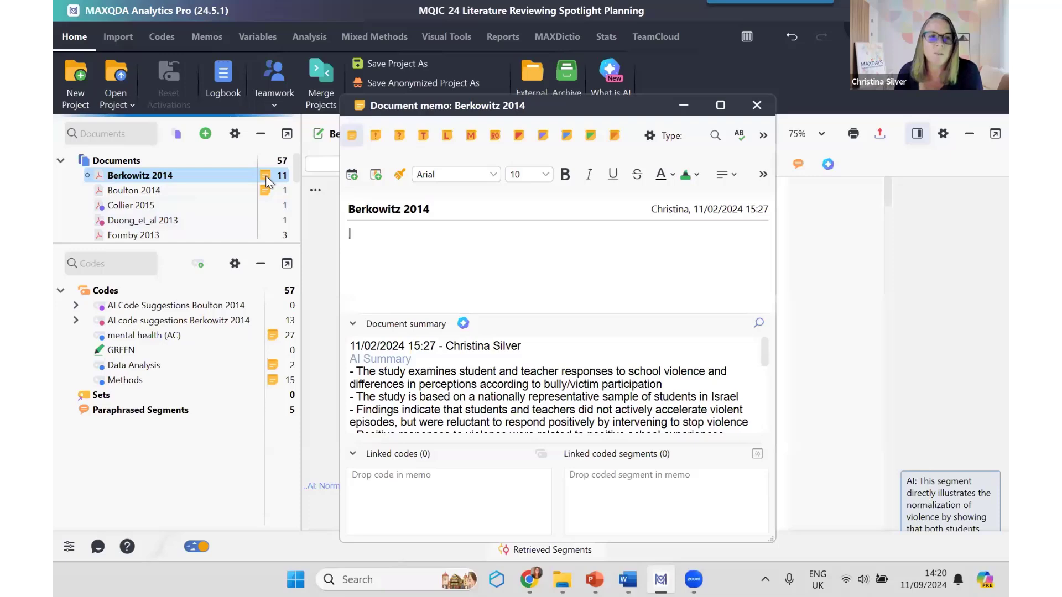
pyautogui.click(464, 324)
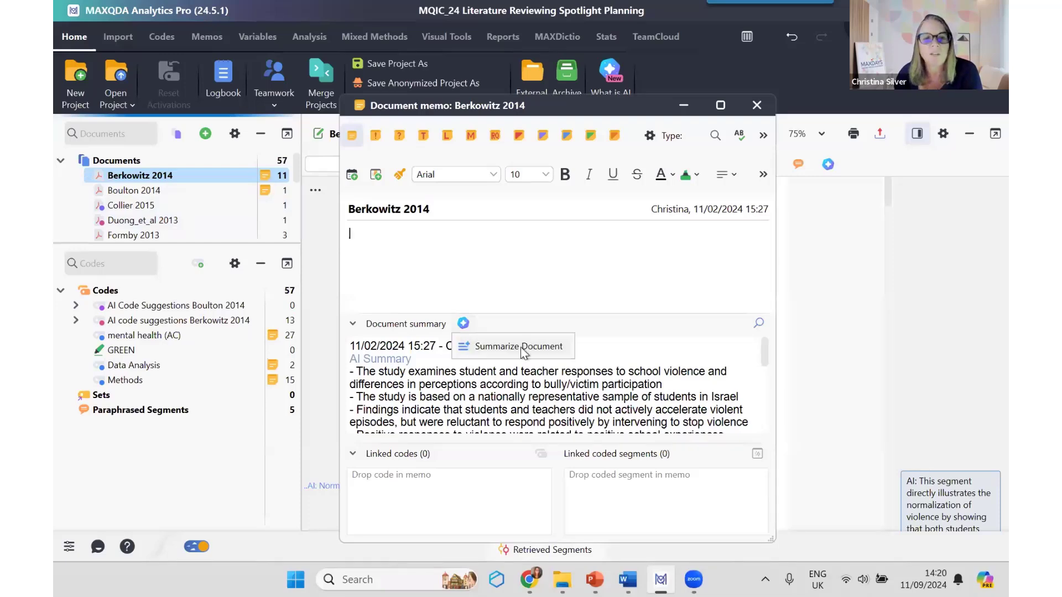
pyautogui.click(548, 356)
pyautogui.scroll(-2, 640, 390)
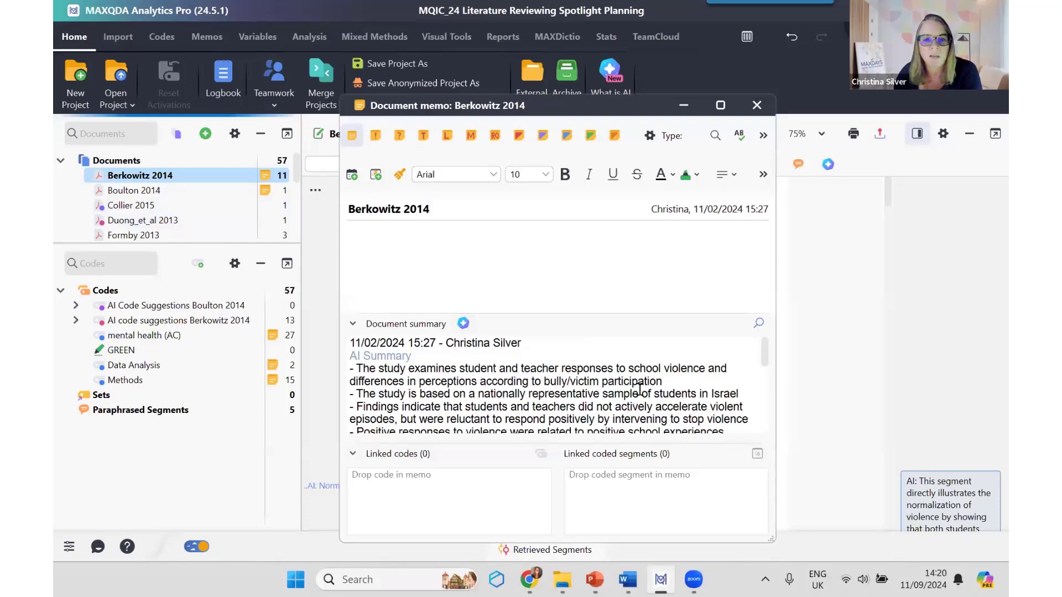
pyautogui.scroll(-4, 640, 389)
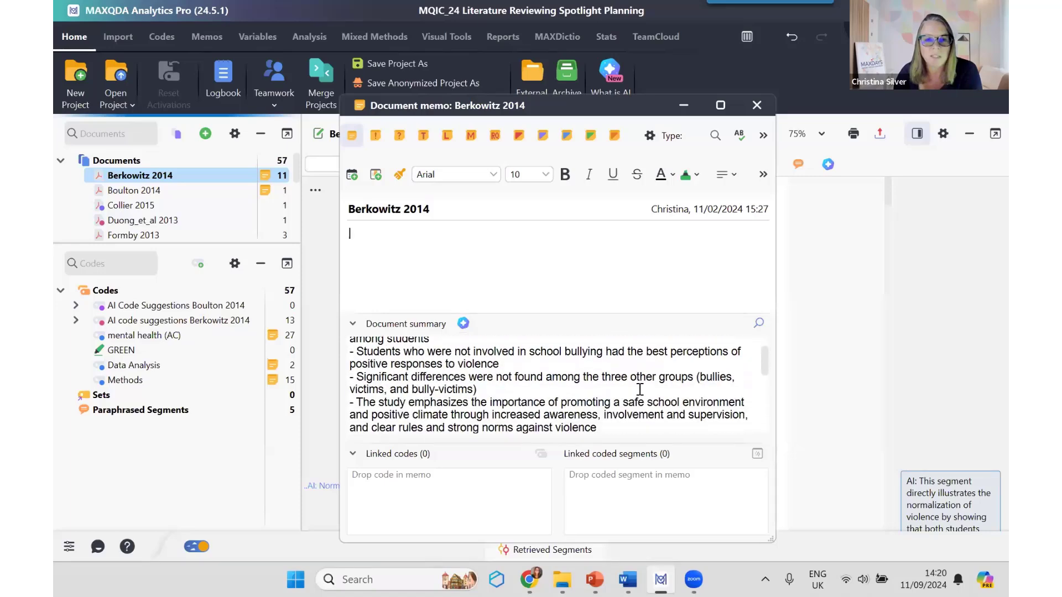
pyautogui.scroll(-4, 640, 390)
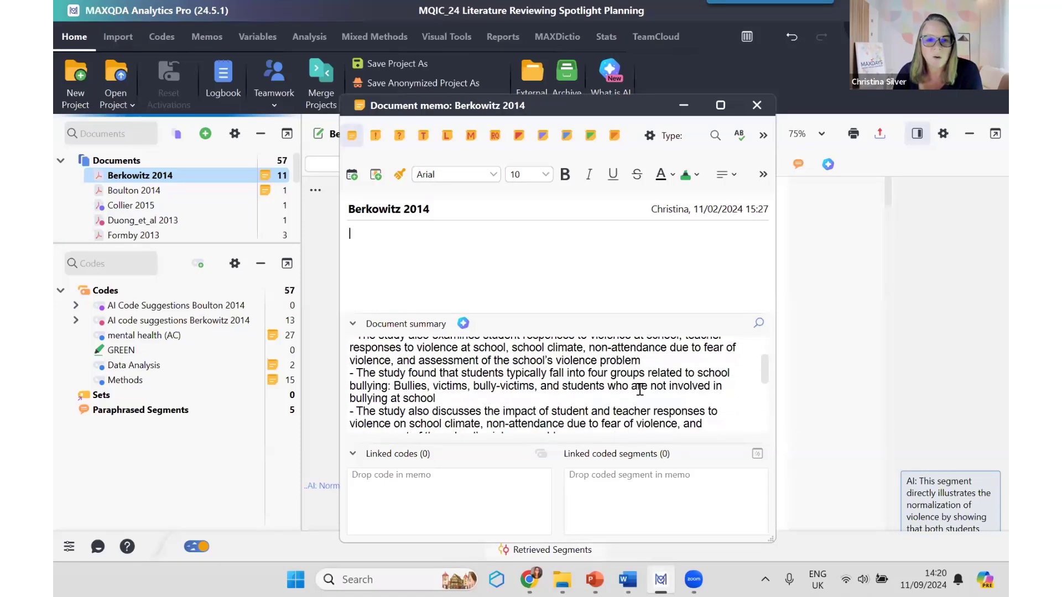
pyautogui.scroll(-5, 640, 389)
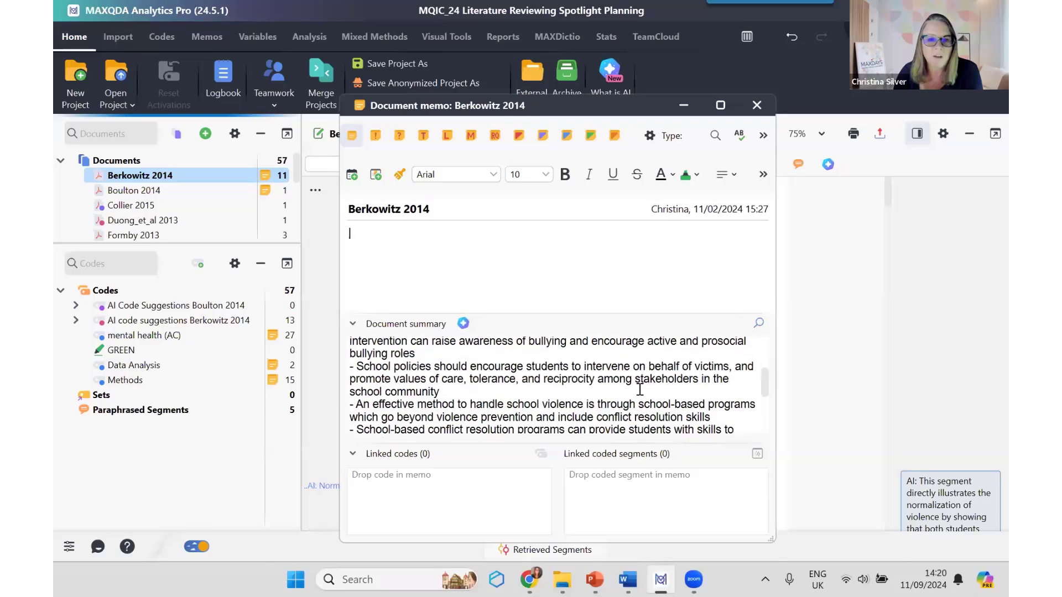
pyautogui.scroll(-5, 640, 389)
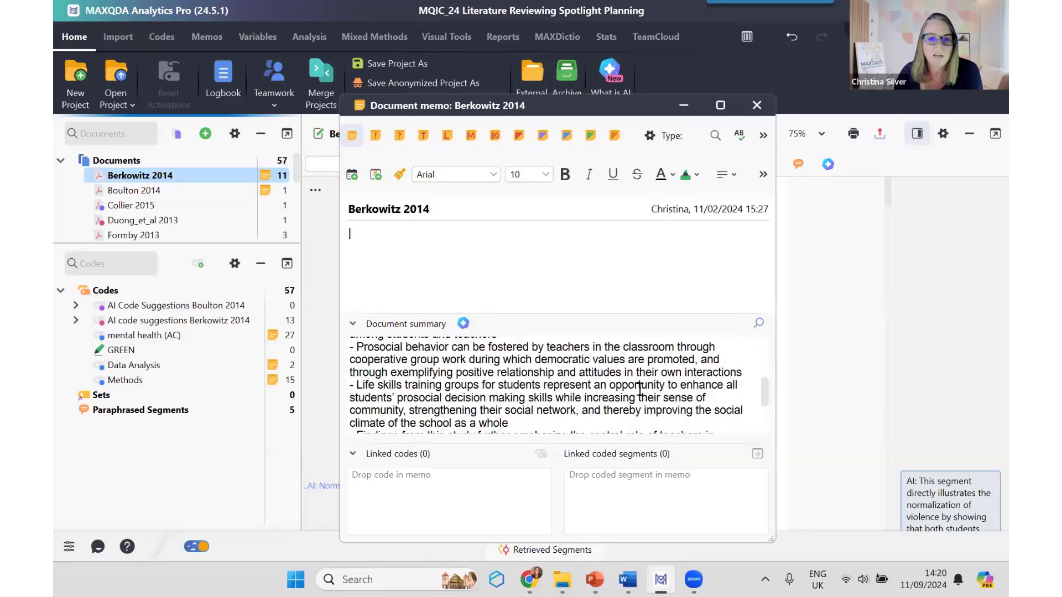
pyautogui.scroll(-5, 640, 390)
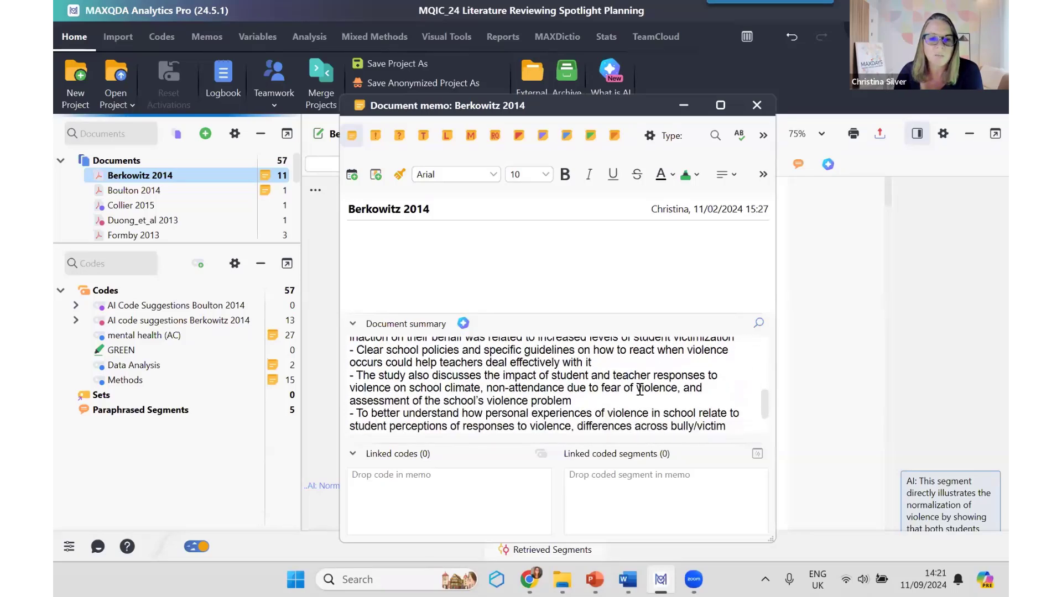
pyautogui.click(757, 106)
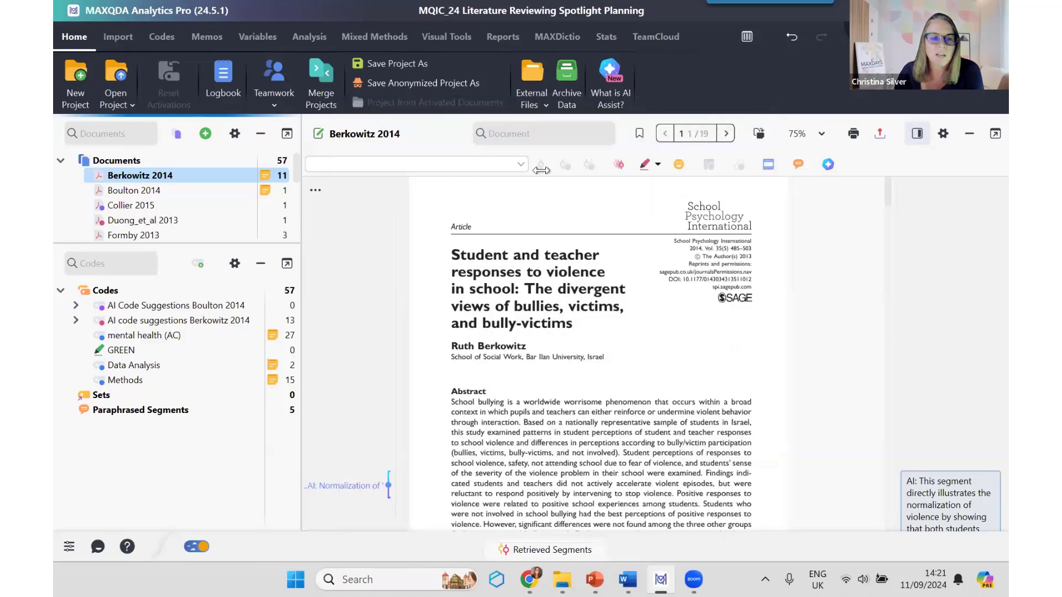
# Step: Open the Collier 2015 document and go to the highlights and abstract on its first page
pyautogui.click(145, 205)
pyautogui.doubleClick(146, 205)
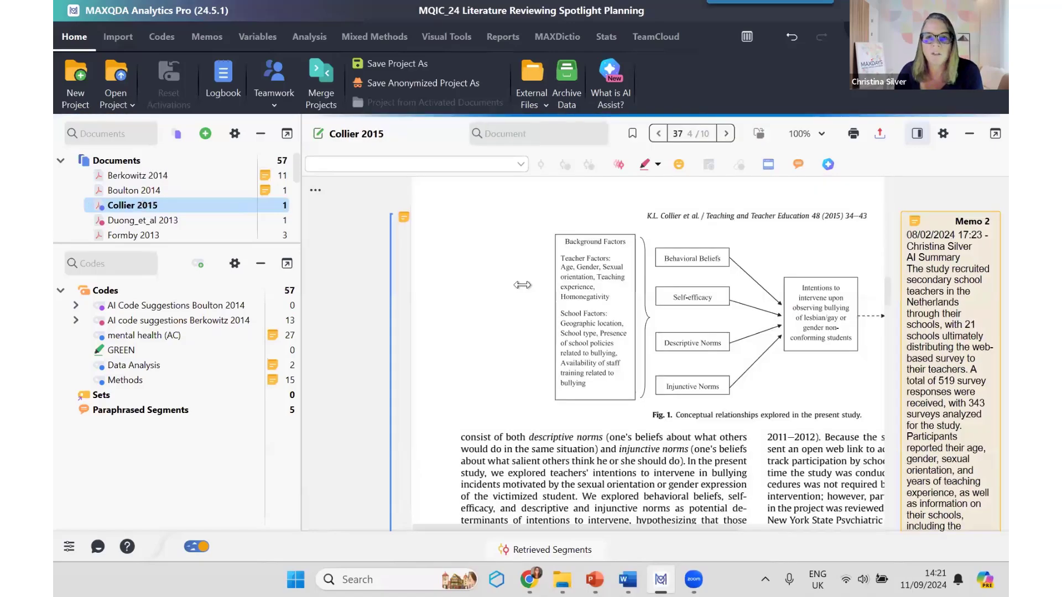
pyautogui.scroll(20, 522, 285)
pyautogui.scroll(-5, 720, 323)
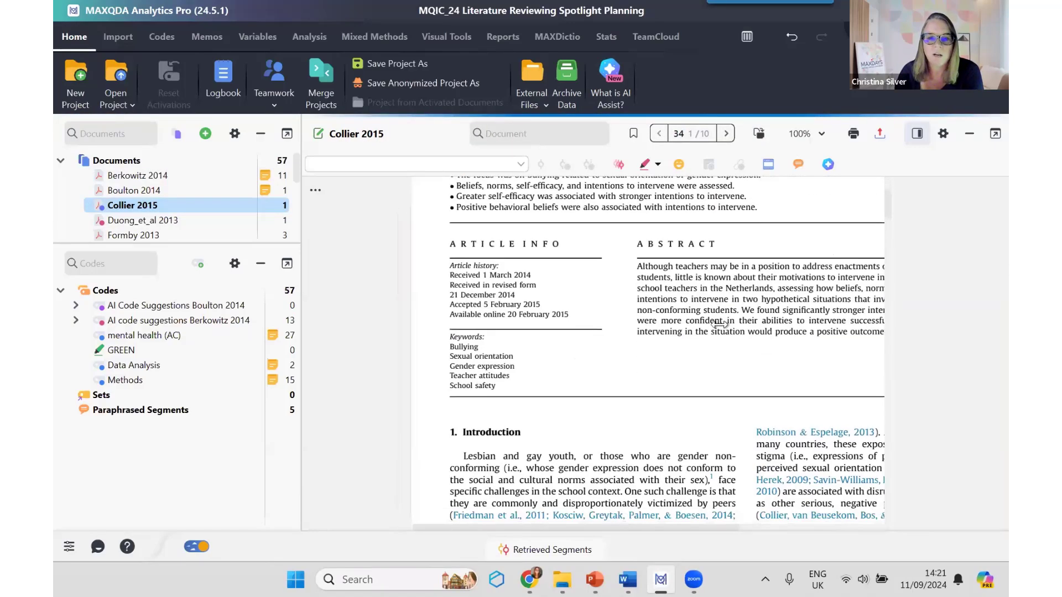
pyautogui.scroll(1, 721, 323)
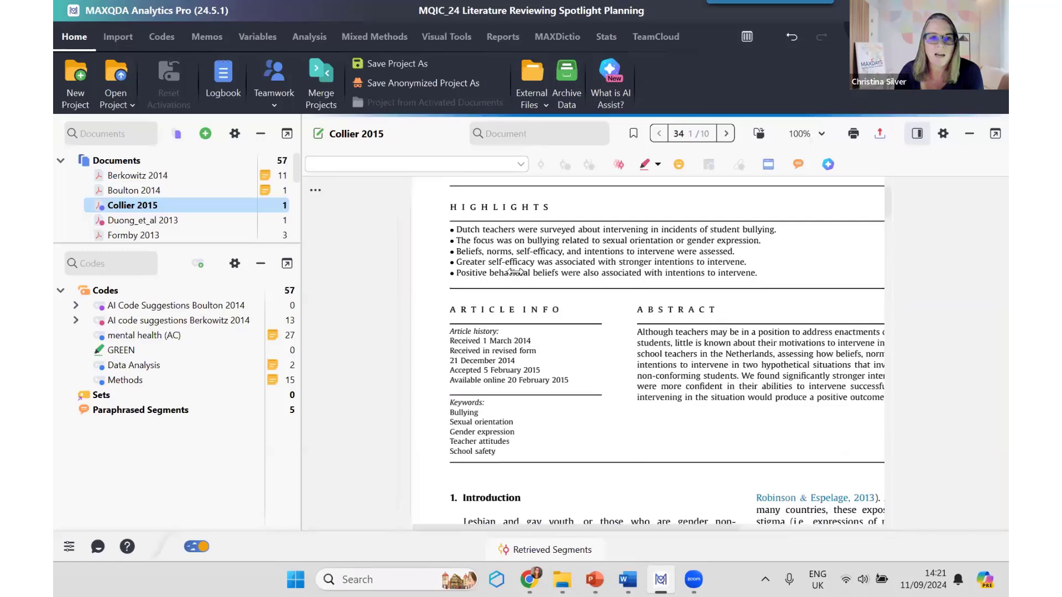
# Step: Generate an AI Assist summary of the Collier 2015 document in English, with Long length and without bullet points
pyautogui.rightClick(149, 203)
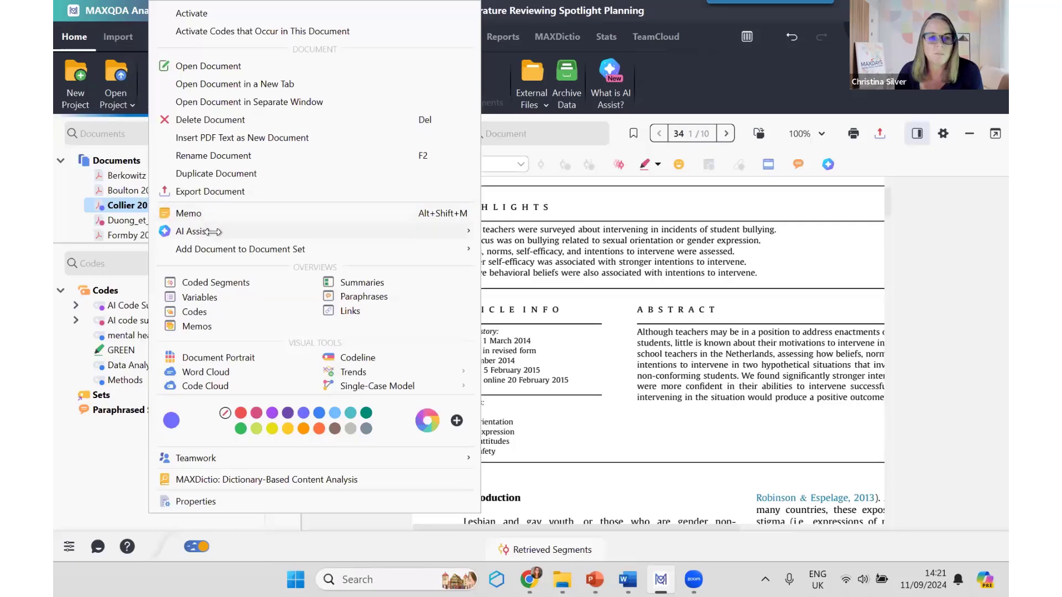
pyautogui.moveTo(213, 232)
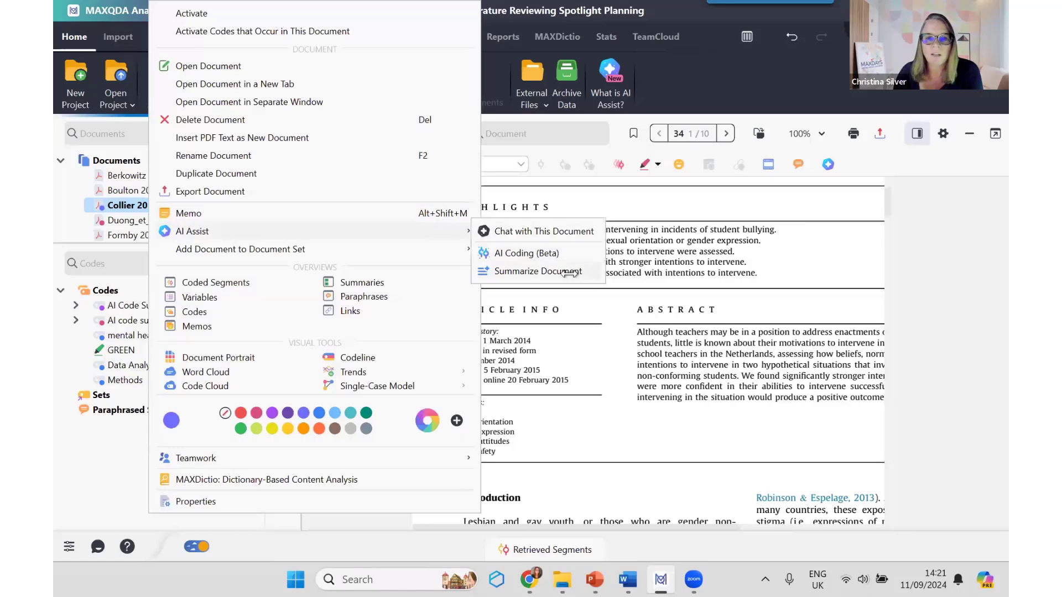
pyautogui.click(564, 271)
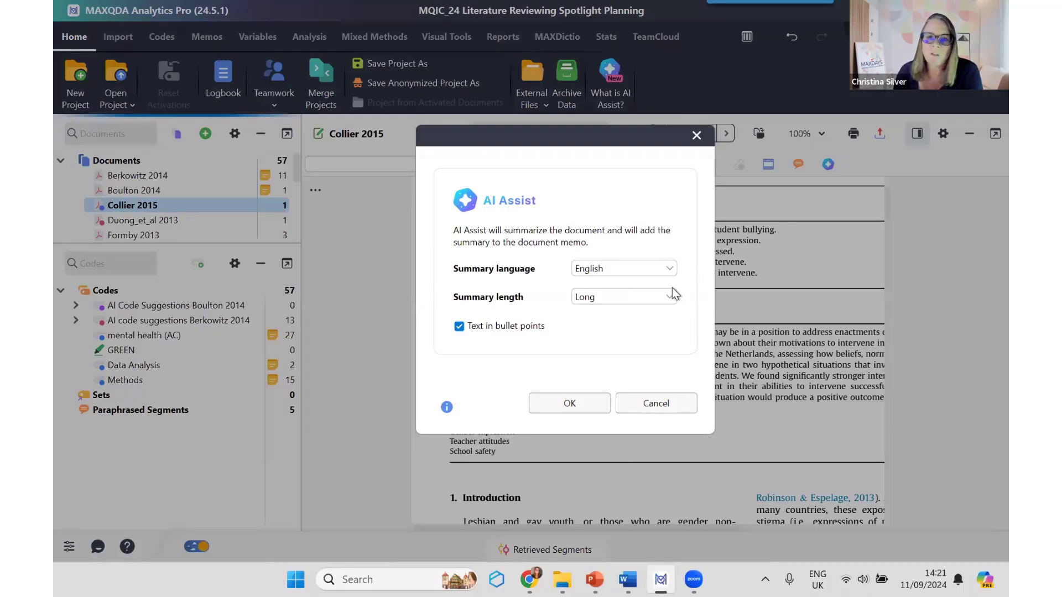
pyautogui.click(670, 270)
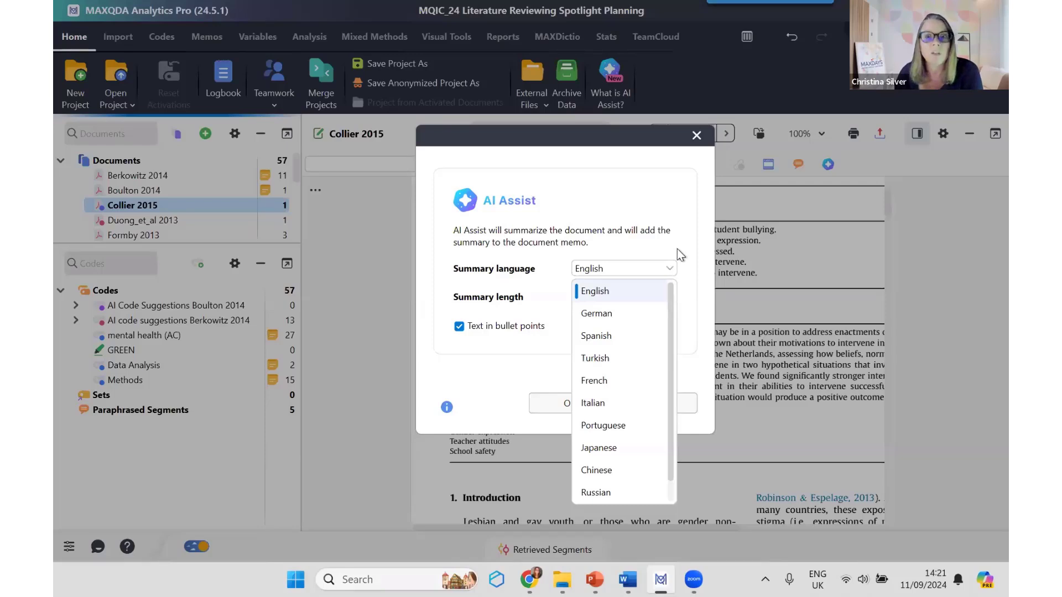
pyautogui.click(677, 249)
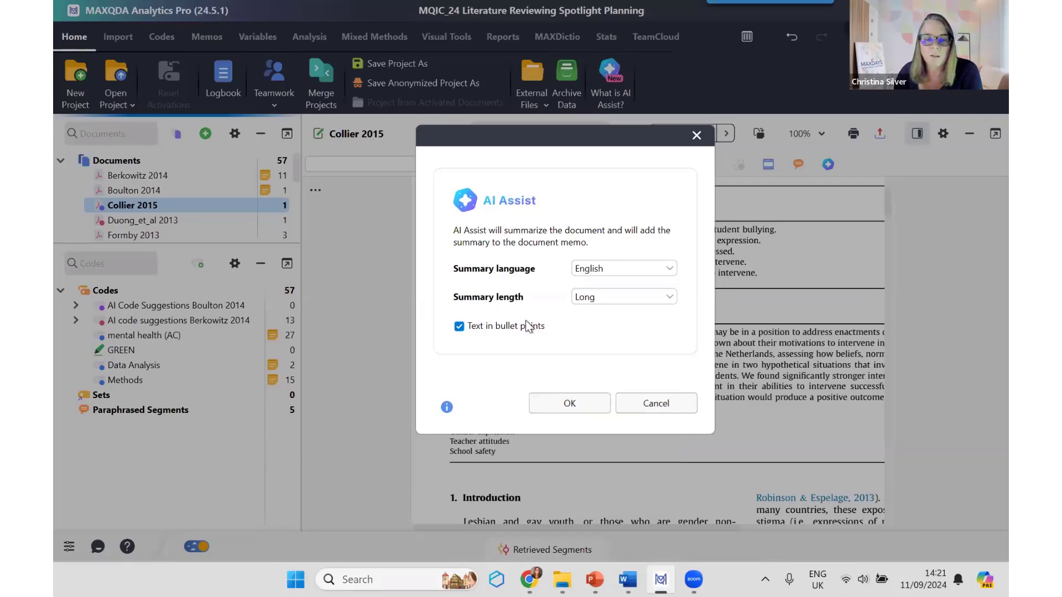
pyautogui.click(671, 299)
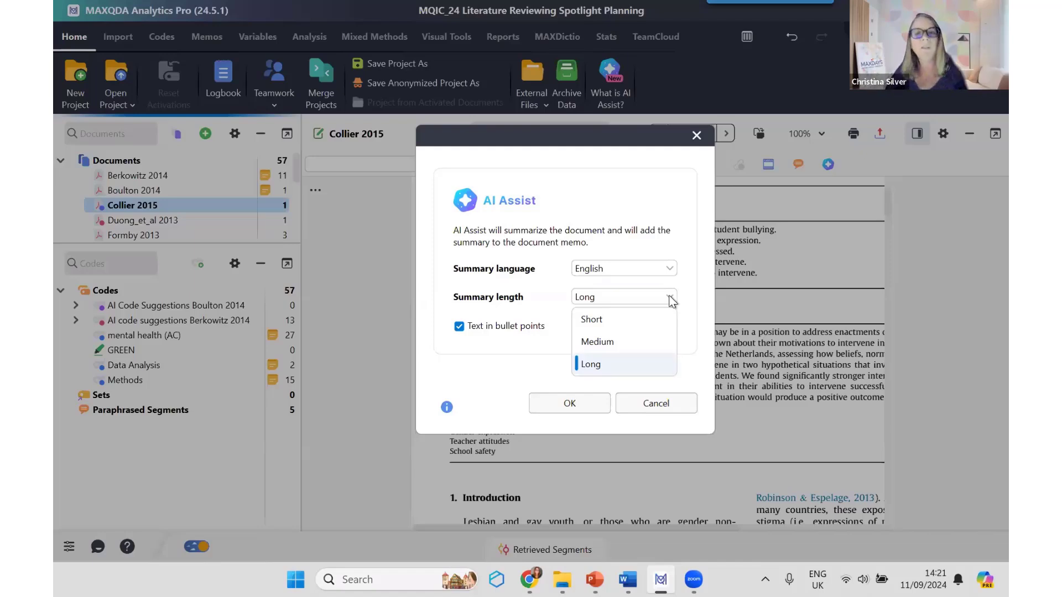
pyautogui.click(459, 327)
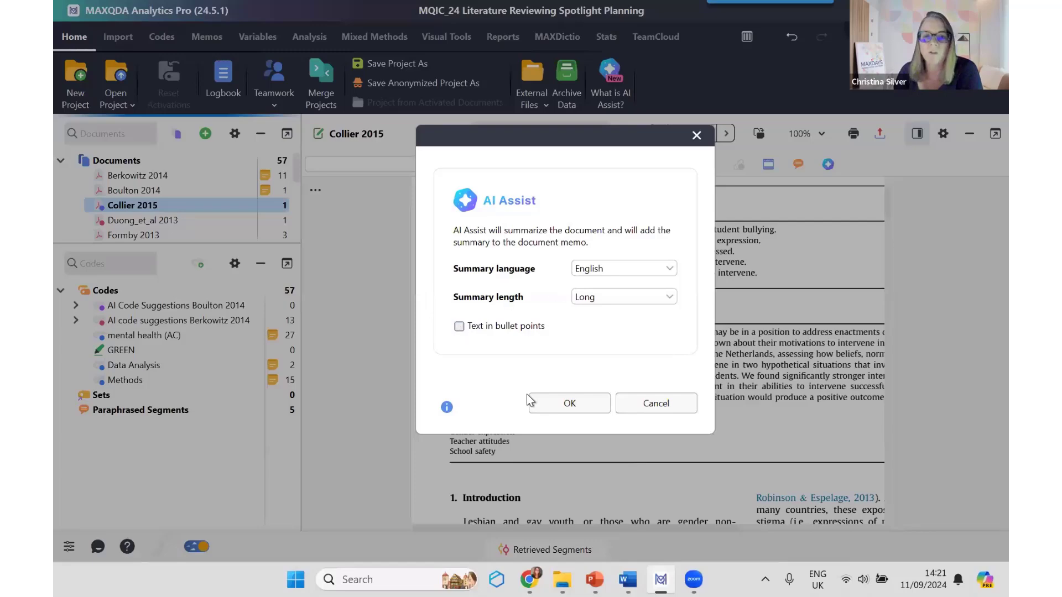
pyautogui.click(579, 407)
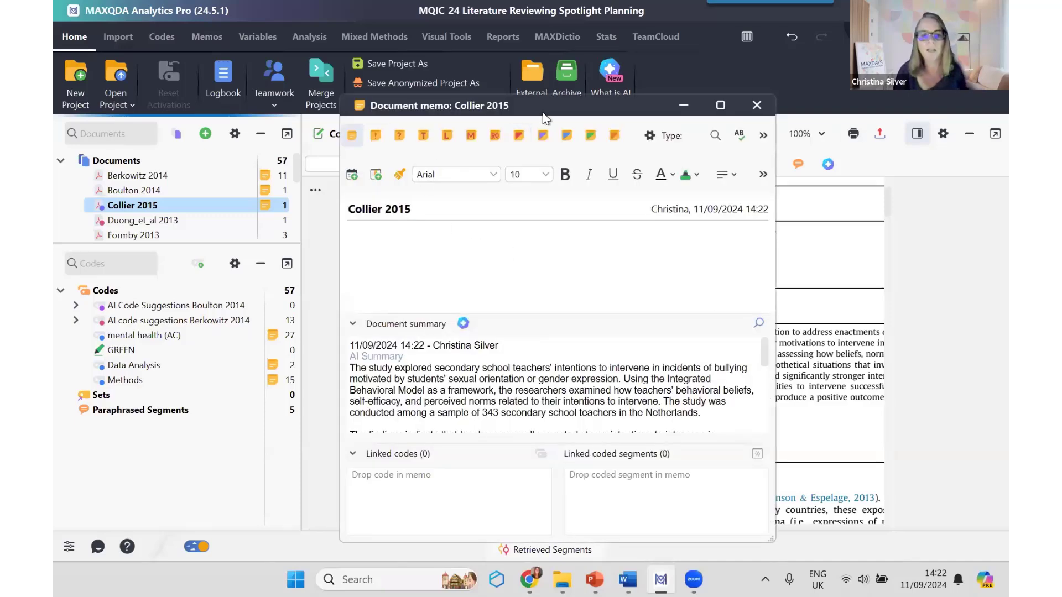
# Step: Read through the new AI summary in the Collier 2015 document memo and close the memo
pyautogui.moveTo(543, 115); pyautogui.dragTo(536, 70)
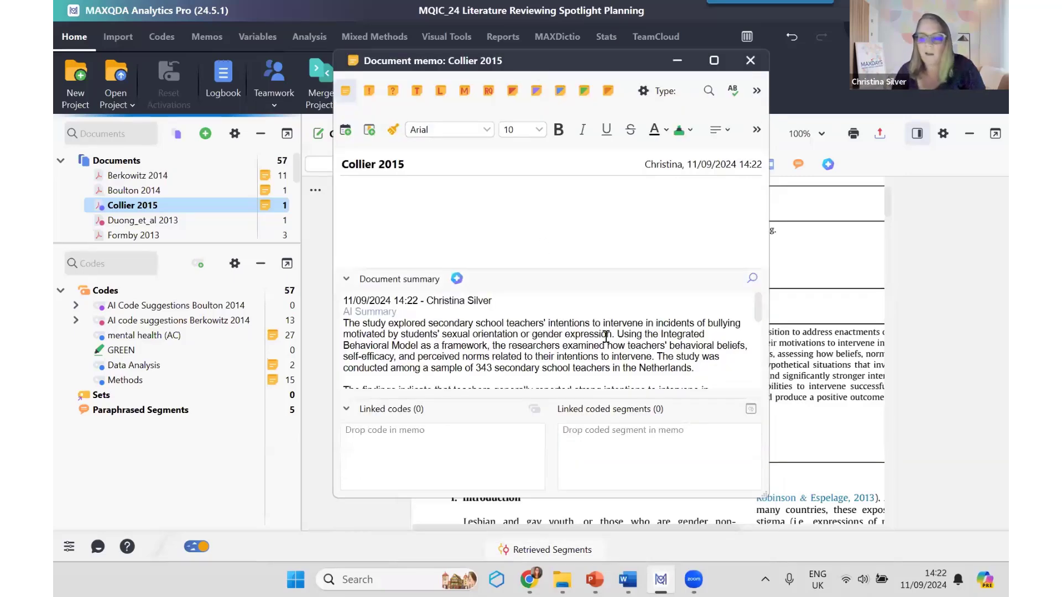
pyautogui.scroll(-6, 606, 344)
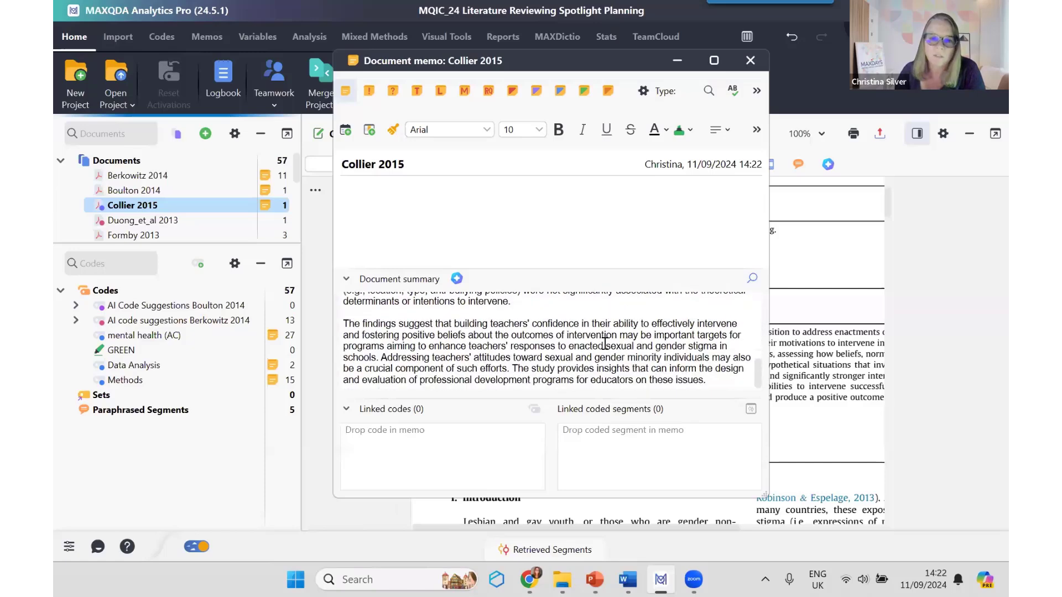
pyautogui.scroll(4, 605, 345)
pyautogui.scroll(3, 606, 344)
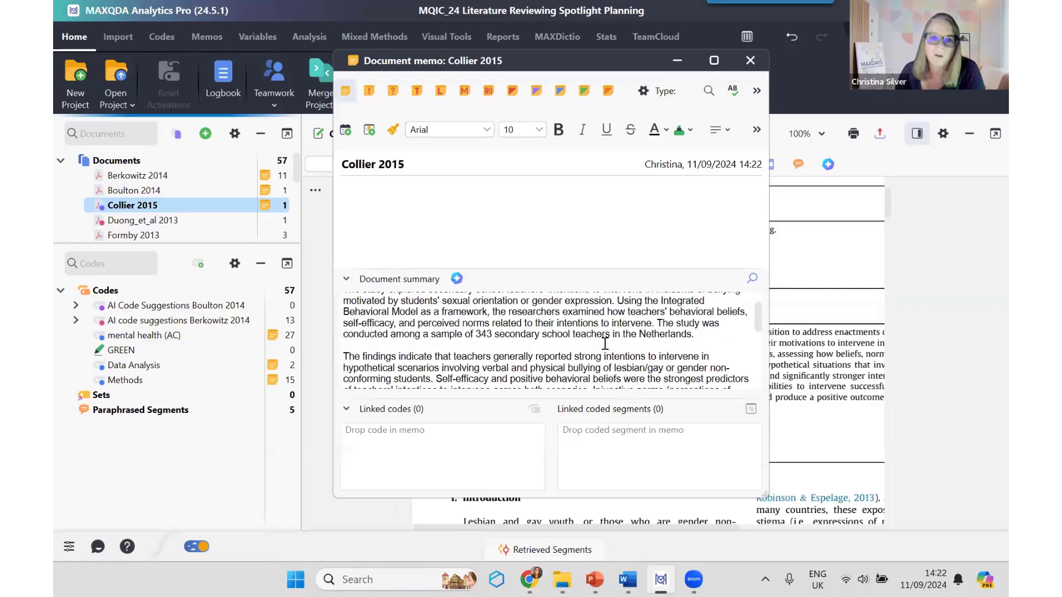
pyautogui.scroll(2, 606, 344)
pyautogui.scroll(-4, 606, 344)
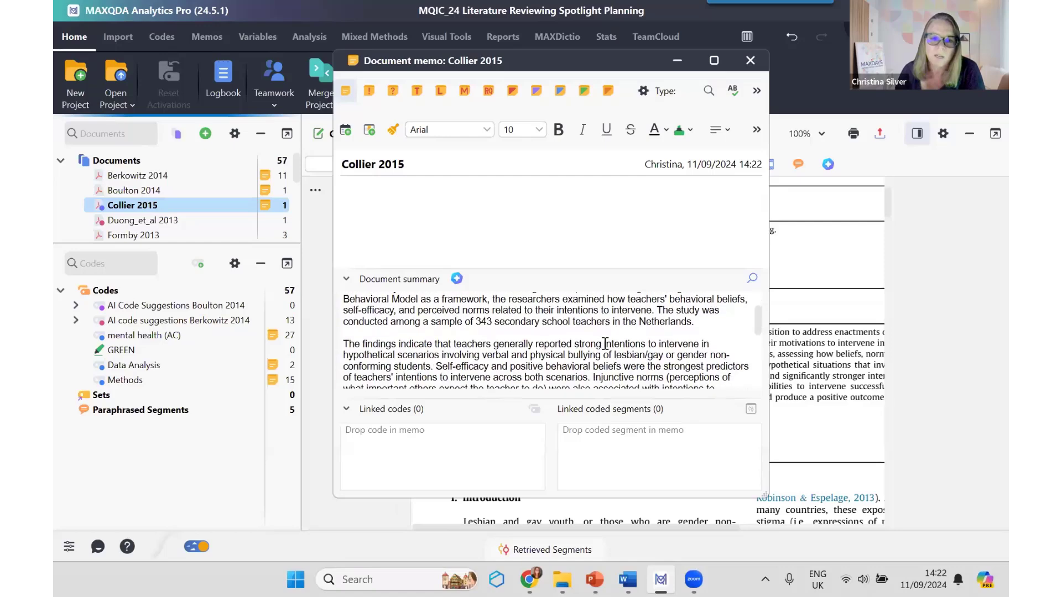
pyautogui.scroll(-1, 605, 344)
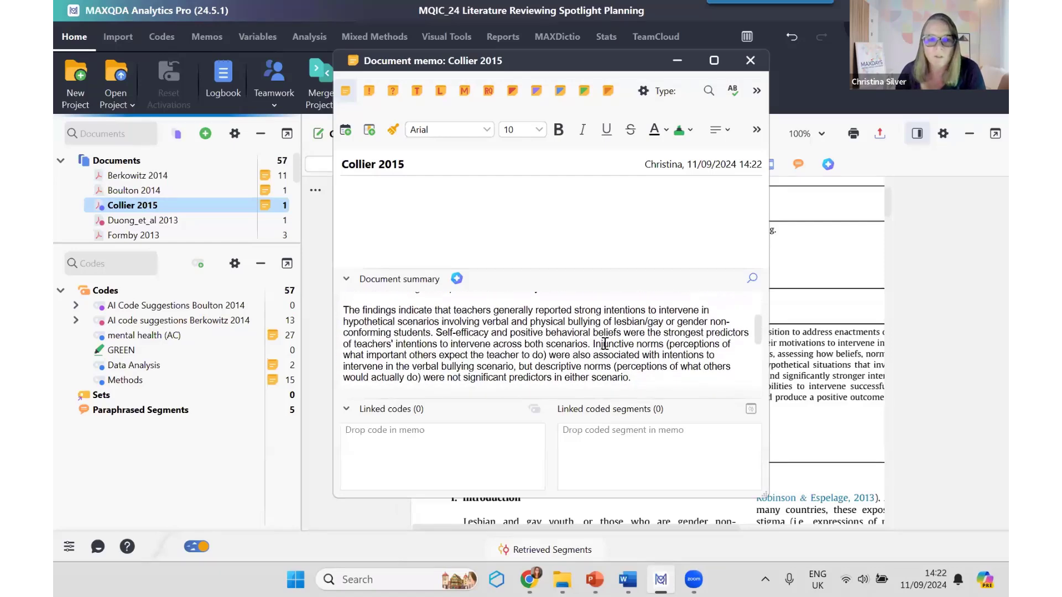
pyautogui.scroll(-3, 606, 344)
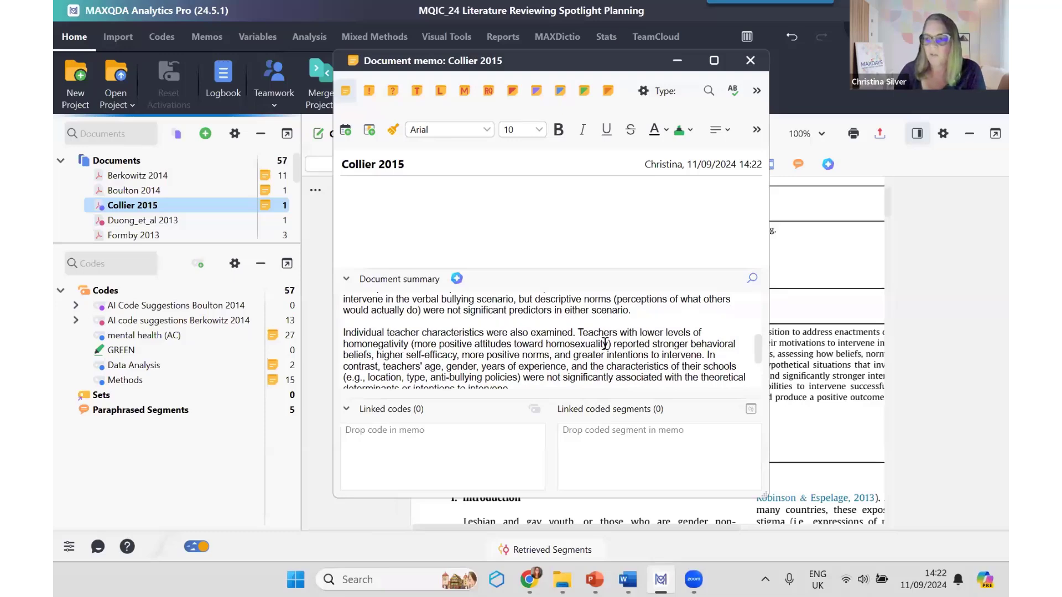
pyautogui.click(757, 65)
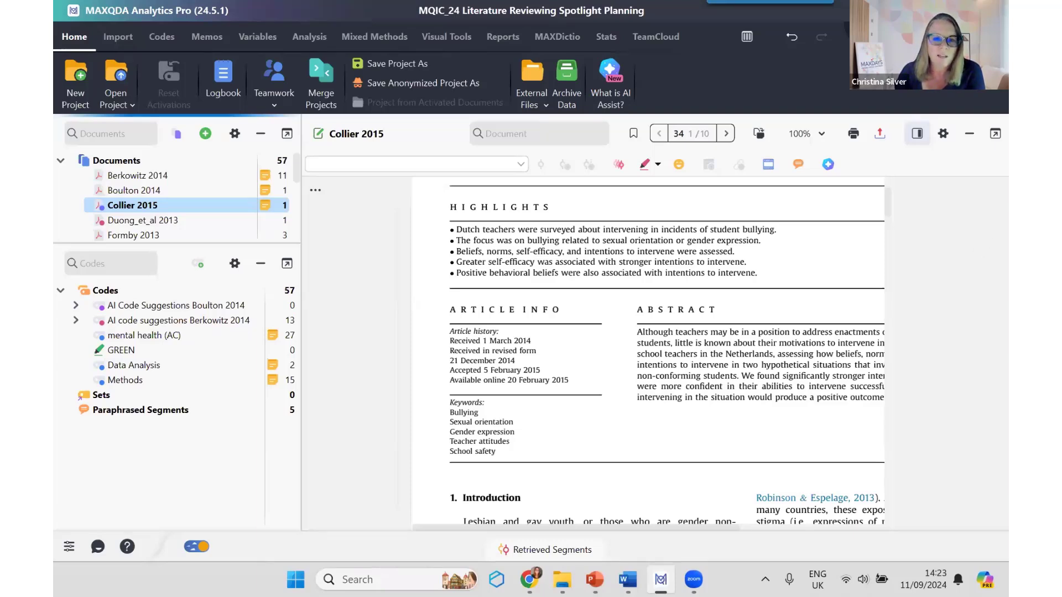
# Step: Select the Methods code, look through the first pages of Collier 2015, and set the document zoom to 75%
pyautogui.click(159, 388)
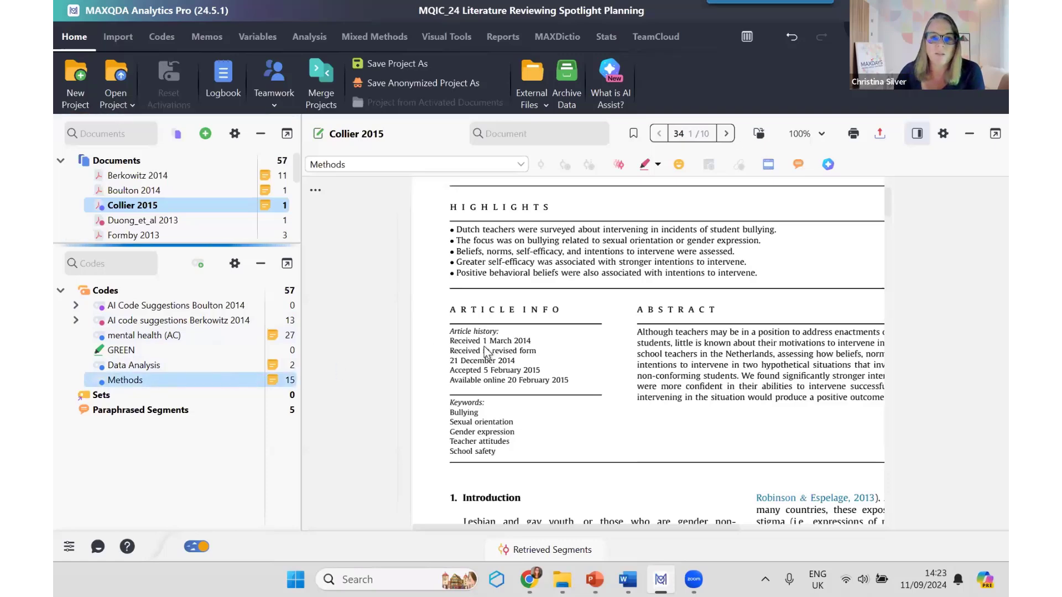
pyautogui.scroll(-5, 532, 363)
pyautogui.scroll(-8, 532, 366)
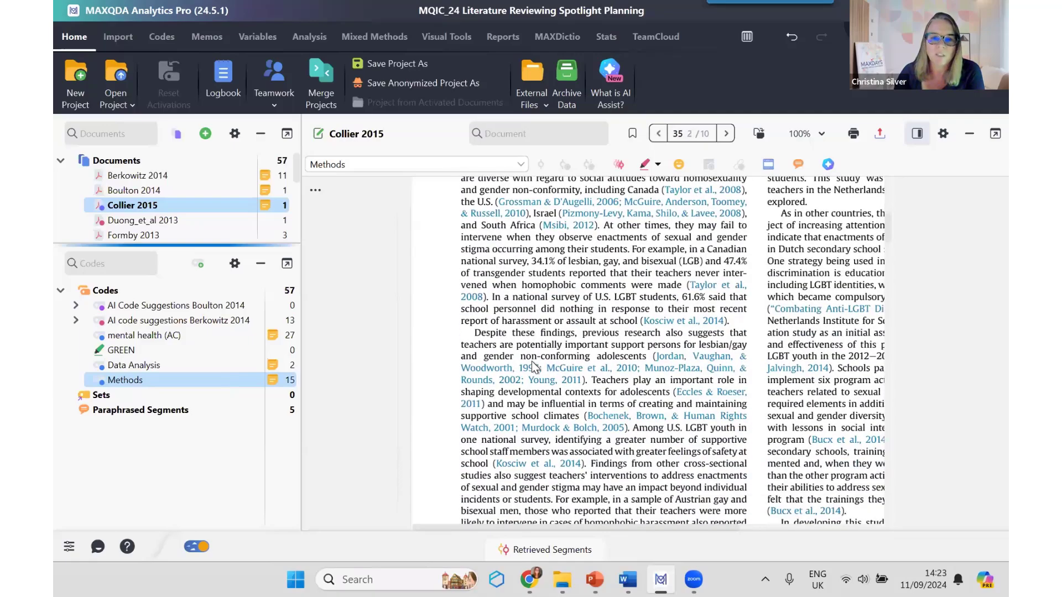
pyautogui.hscroll(5, 532, 365)
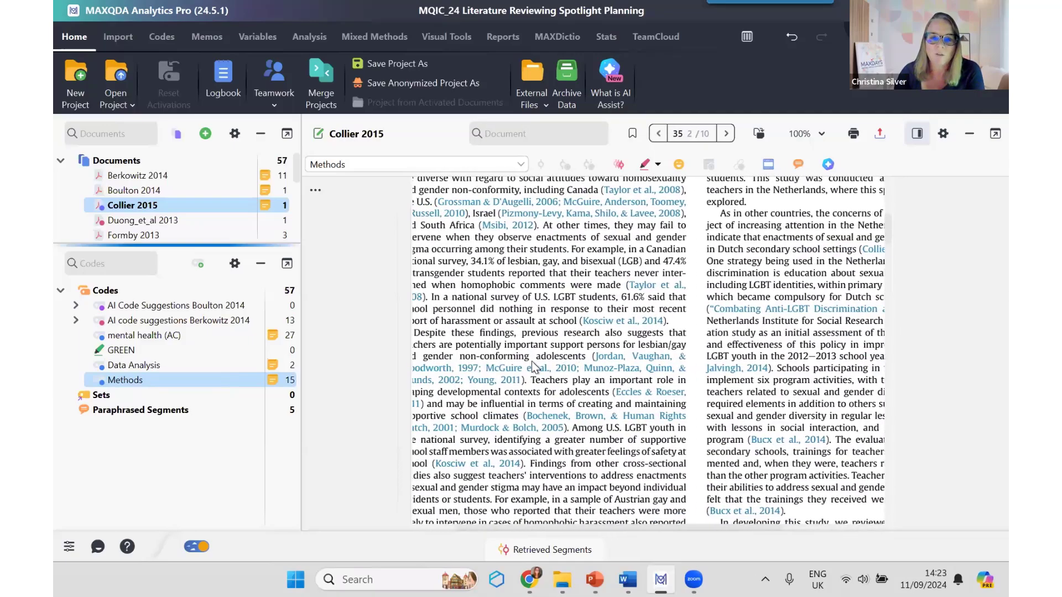
pyautogui.scroll(-3, 532, 361)
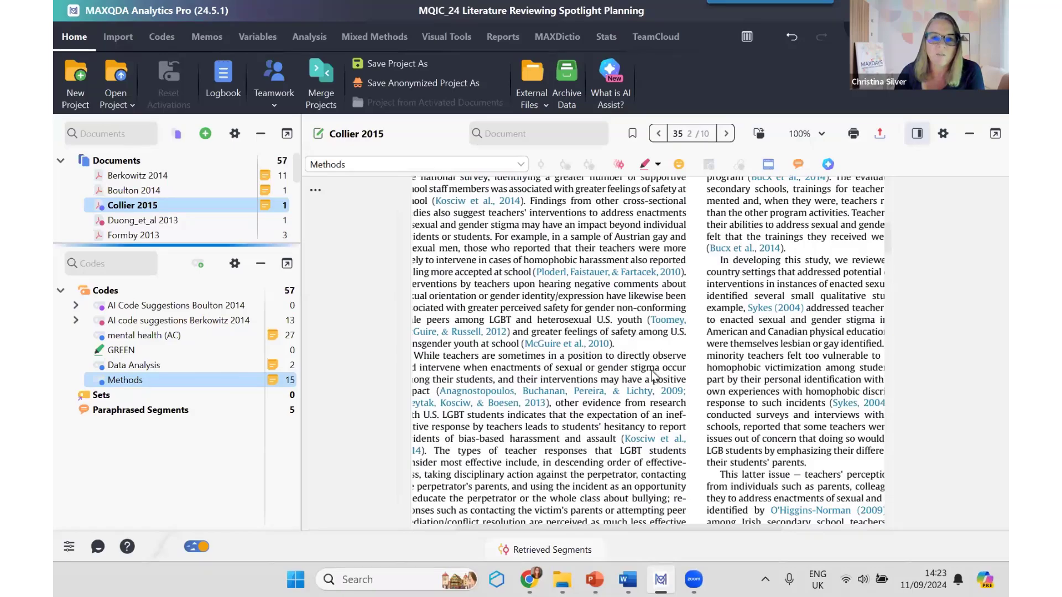
pyautogui.scroll(-5, 652, 371)
pyautogui.scroll(-5, 651, 370)
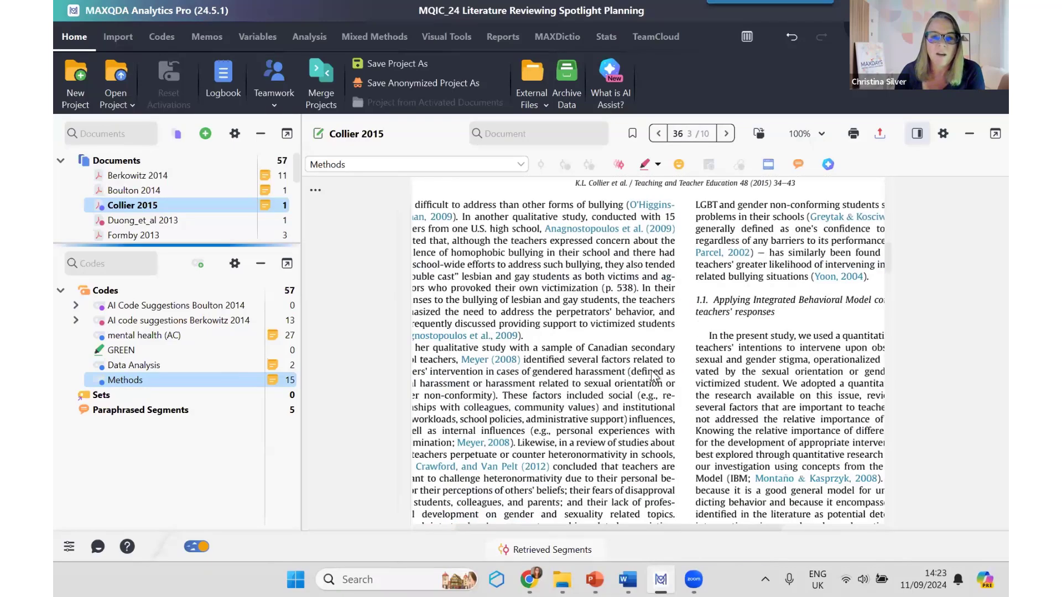
pyautogui.scroll(6, 652, 370)
pyautogui.scroll(10, 654, 376)
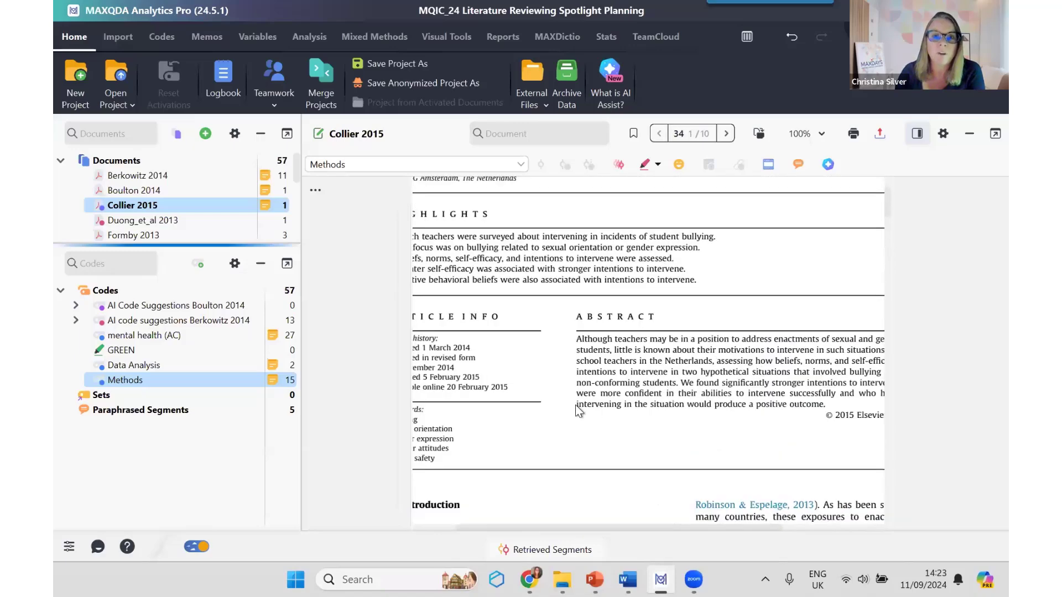
pyautogui.click(821, 134)
pyautogui.click(769, 181)
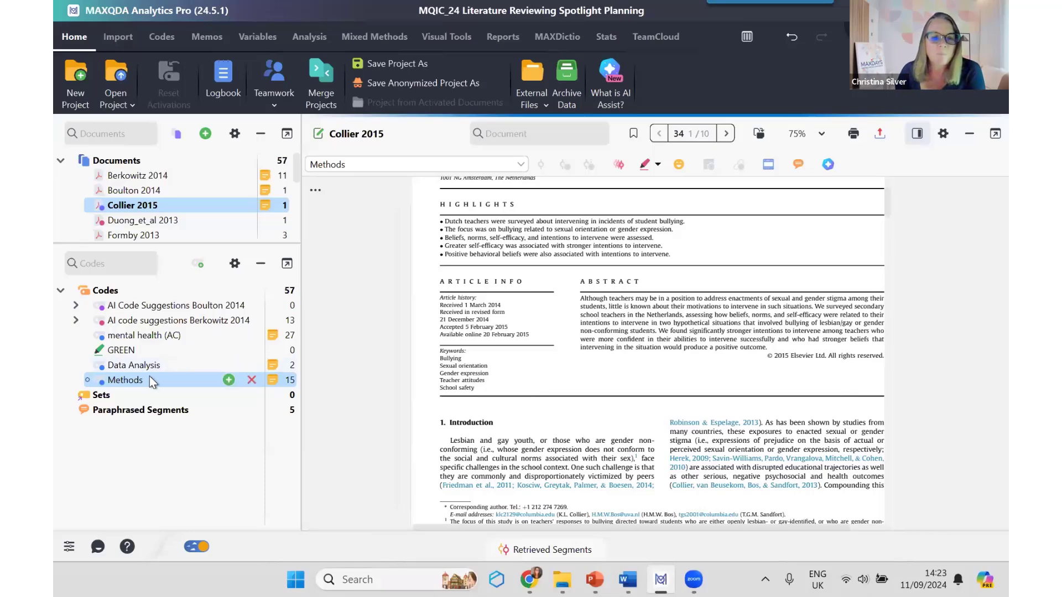
# Step: Open the coded segments overview for the Methods code, go to the O'Brein & Dadswell (2020) segment, and look through its highlighted text
pyautogui.moveTo(149, 381)
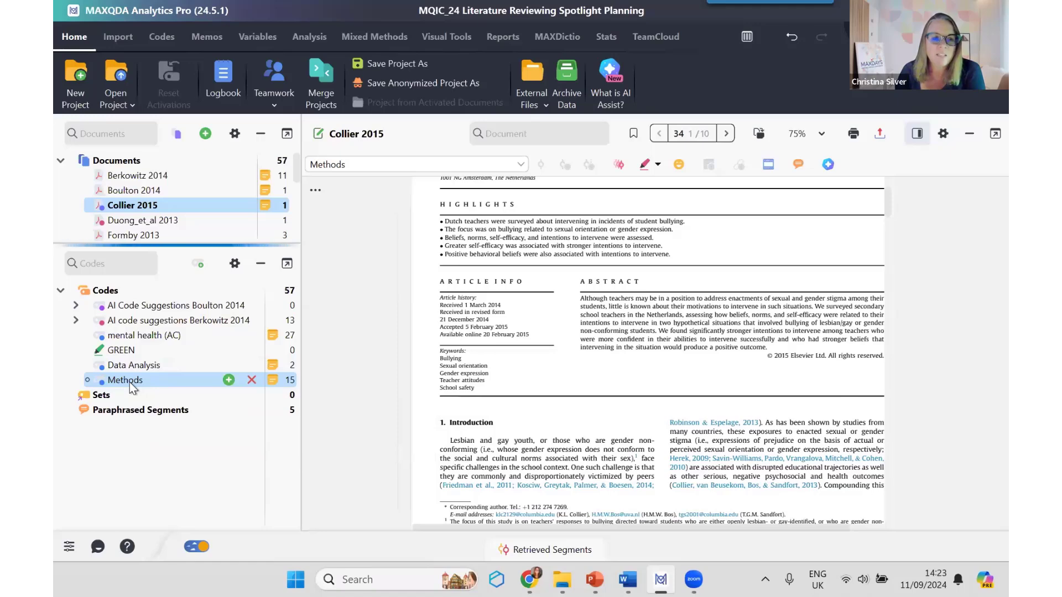
pyautogui.doubleClick(129, 383)
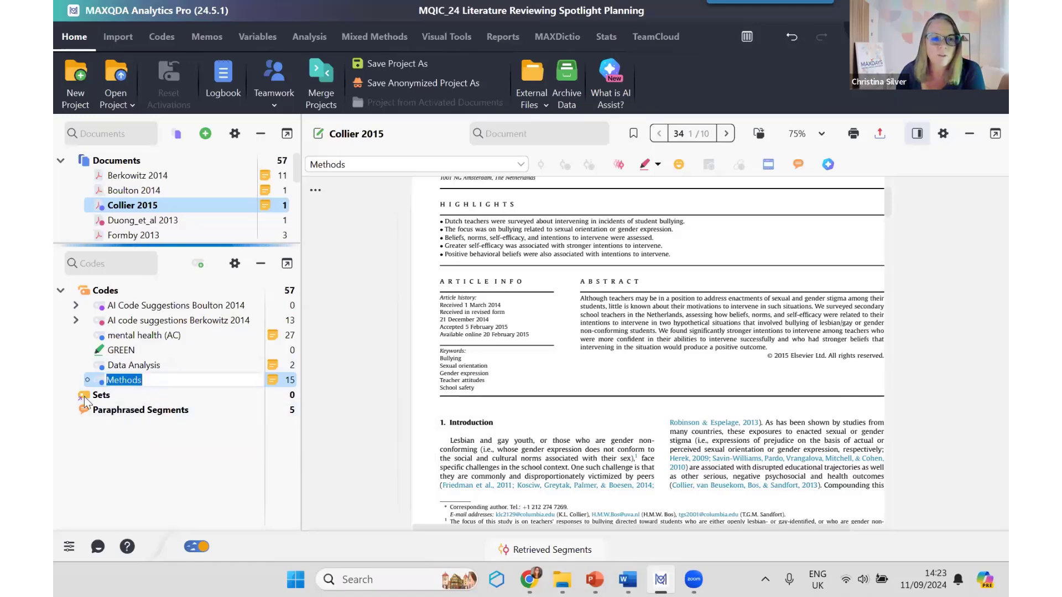
pyautogui.click(450, 390)
pyautogui.scroll(-10, 449, 390)
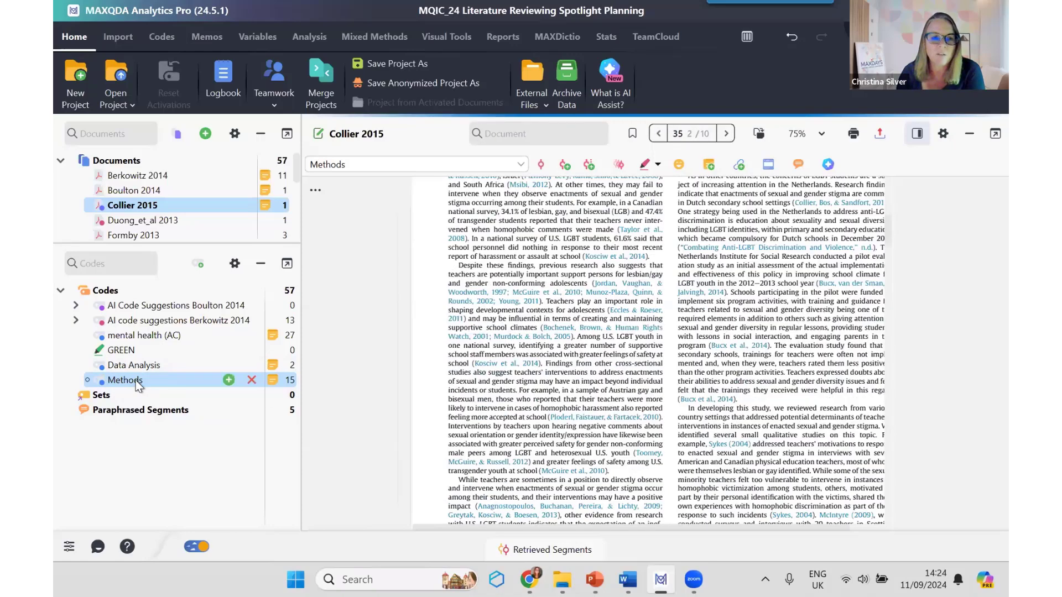
pyautogui.doubleClick(136, 381)
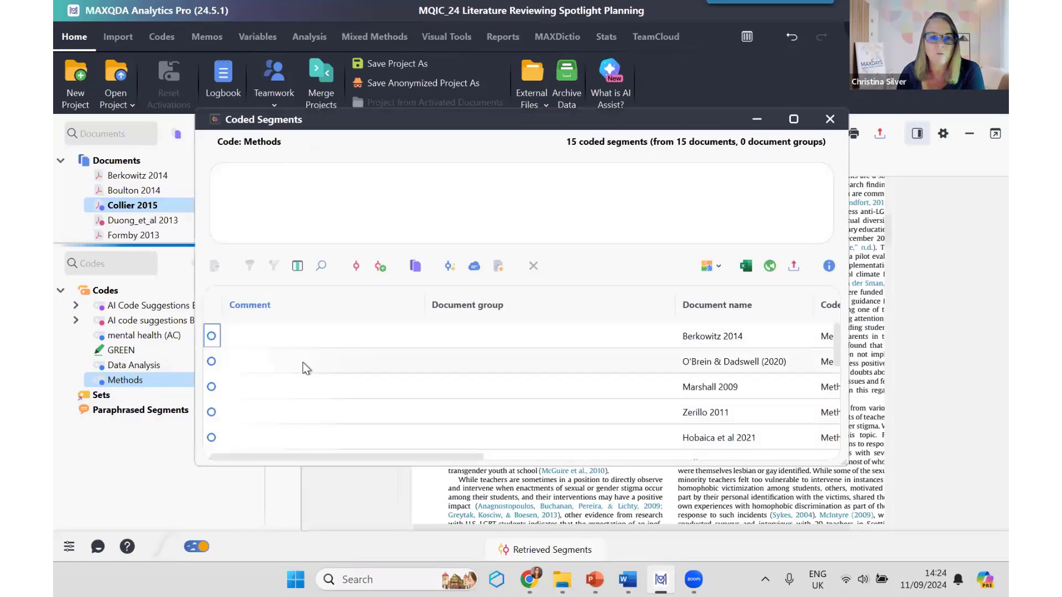
pyautogui.click(304, 363)
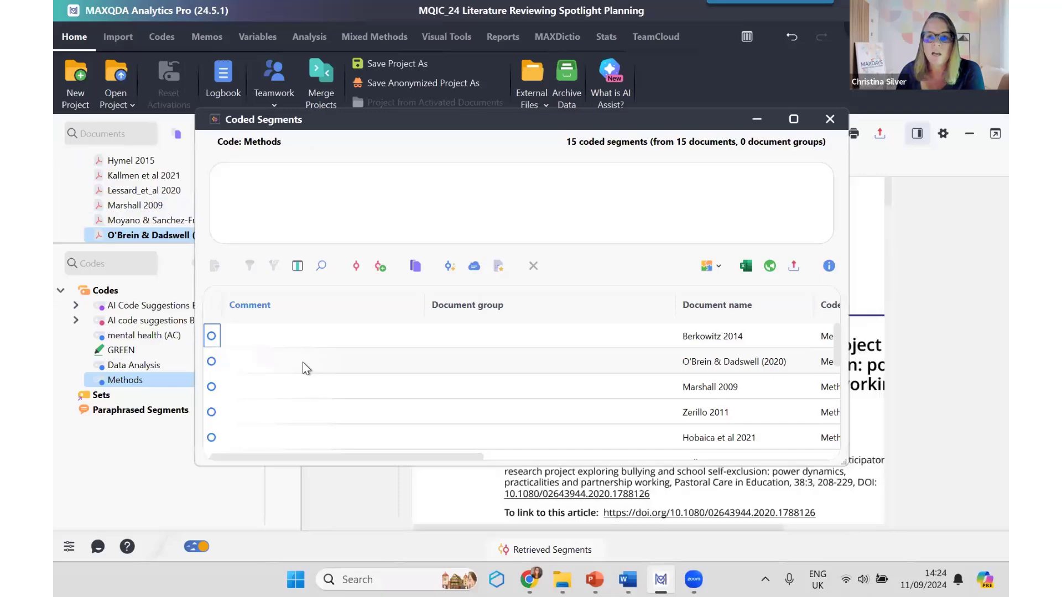
pyautogui.click(831, 120)
pyautogui.scroll(7, 378, 354)
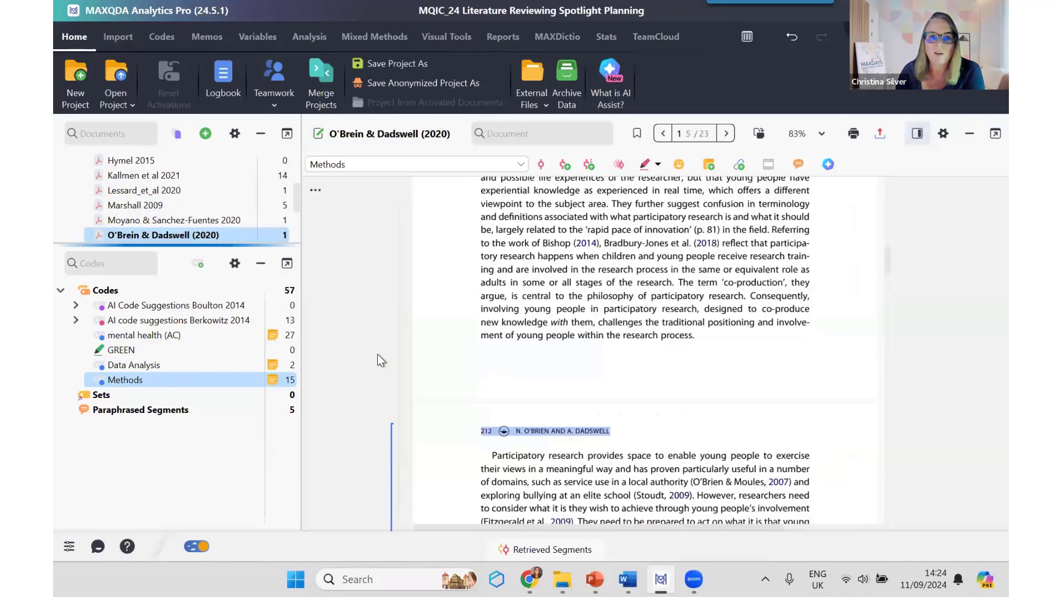
pyautogui.scroll(-6, 377, 354)
pyautogui.scroll(-10, 377, 354)
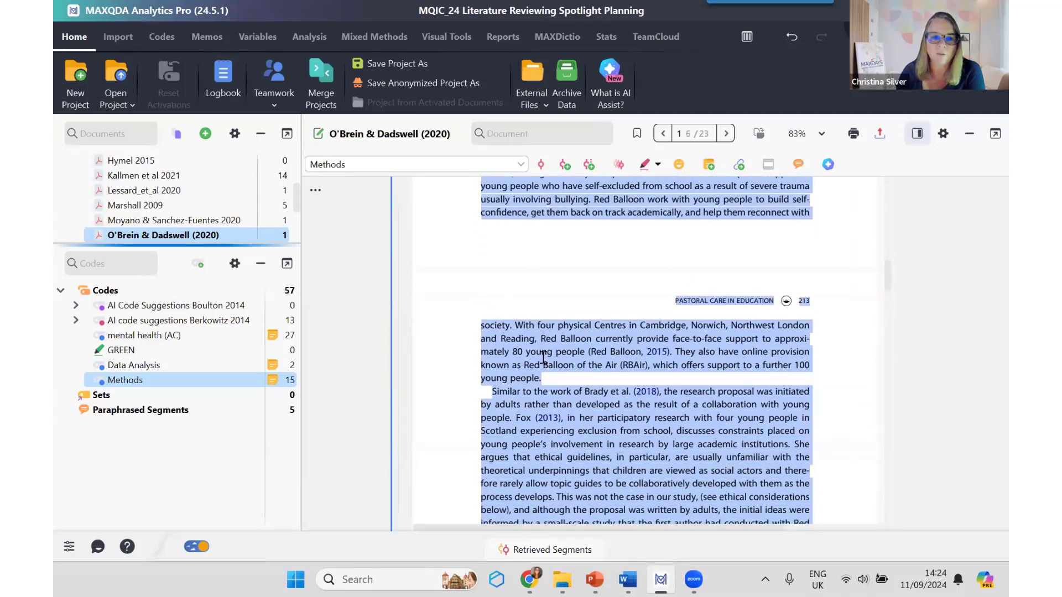
# Step: Activate the Methods code and view the AI Assist options available for it
pyautogui.click(148, 382)
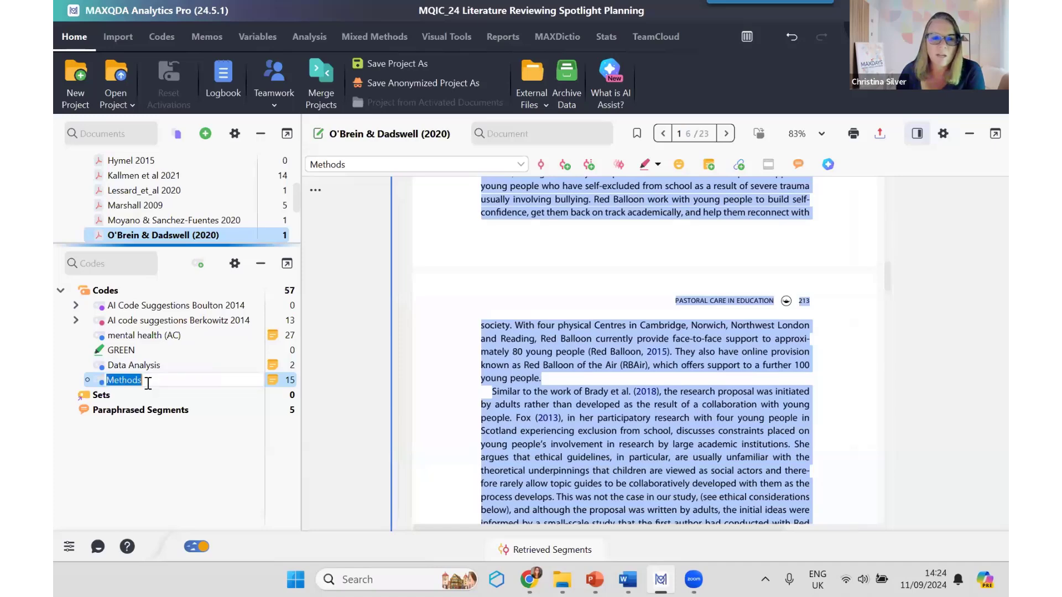
pyautogui.click(98, 377)
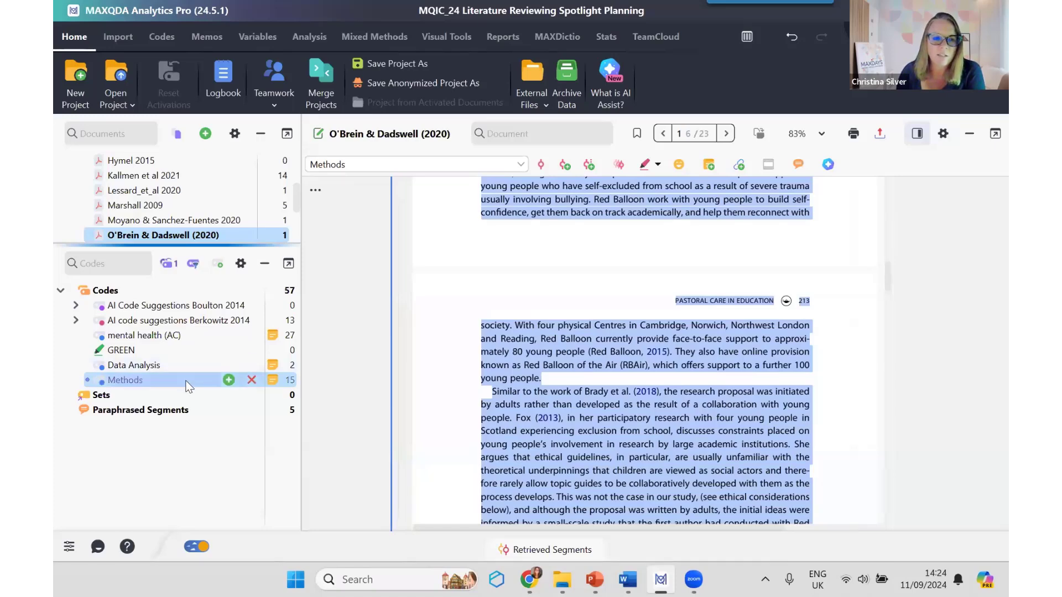
pyautogui.rightClick(166, 382)
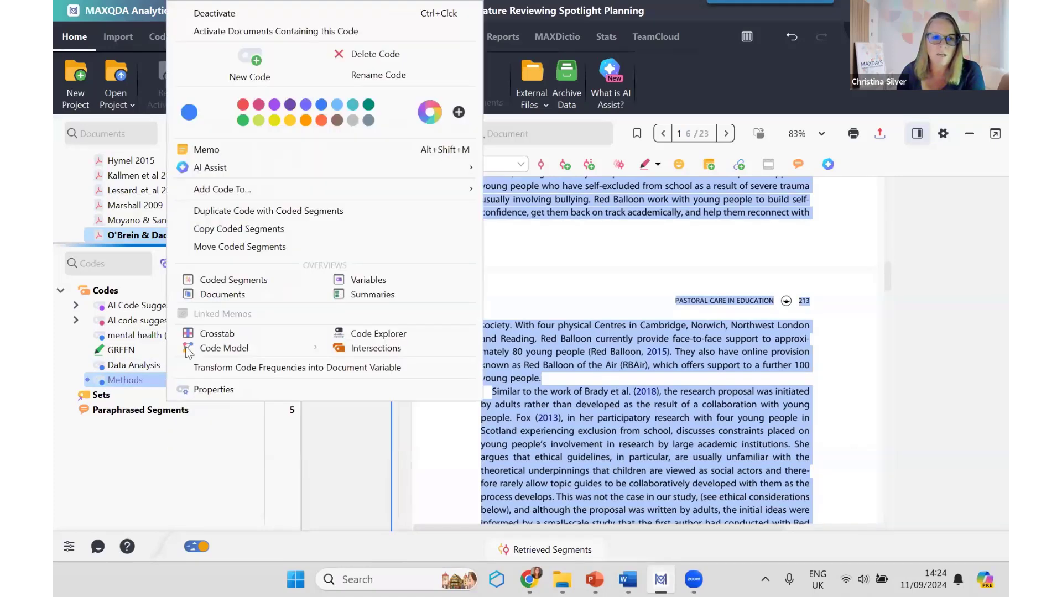
pyautogui.moveTo(272, 167)
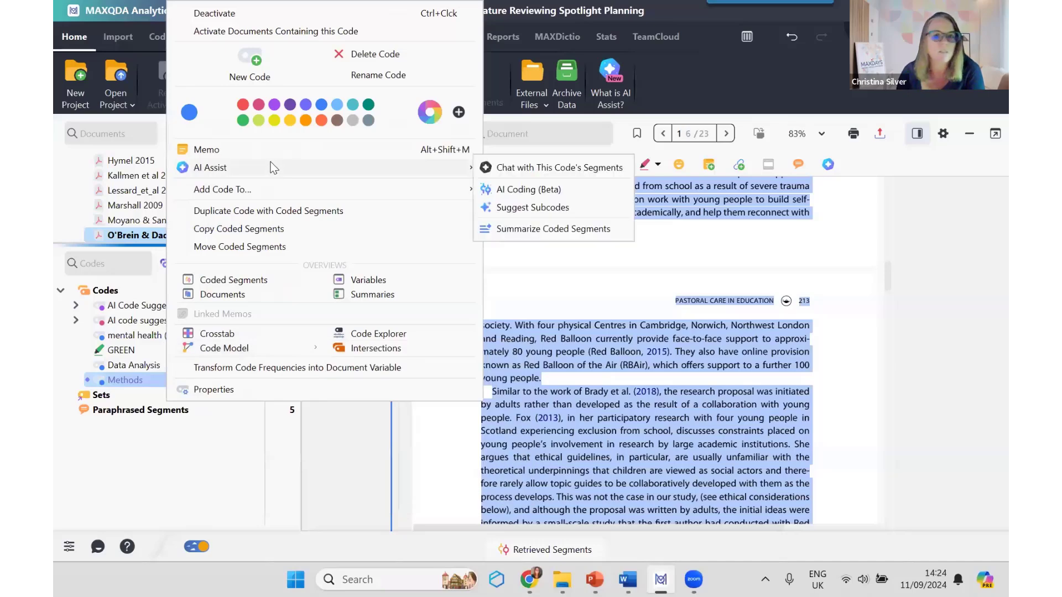
pyautogui.click(572, 317)
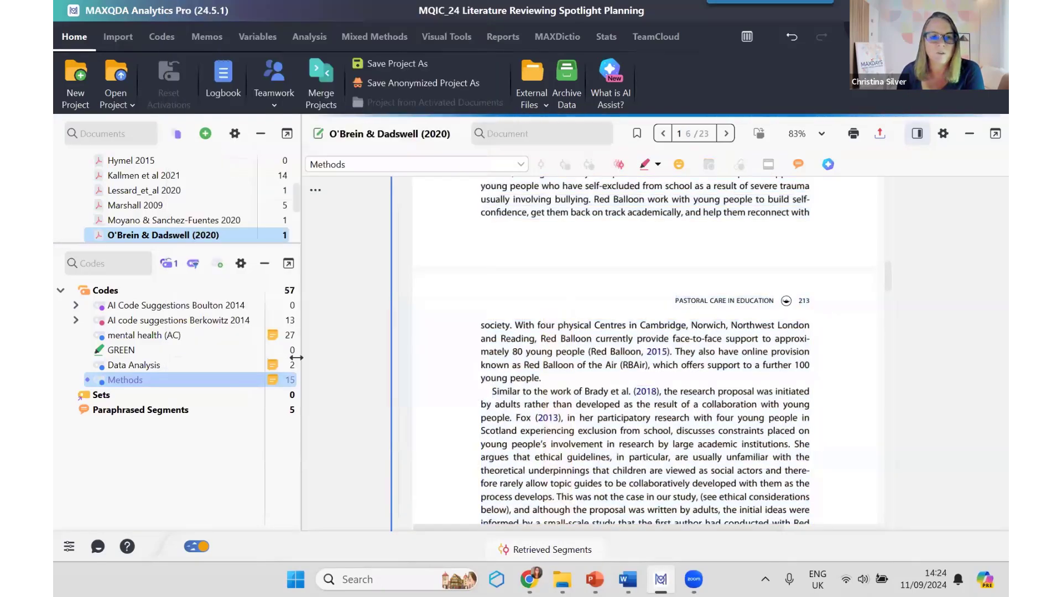
# Step: Open the Methods code memo, read through the AI code summary from participants to analyses, and close the memo
pyautogui.doubleClick(272, 382)
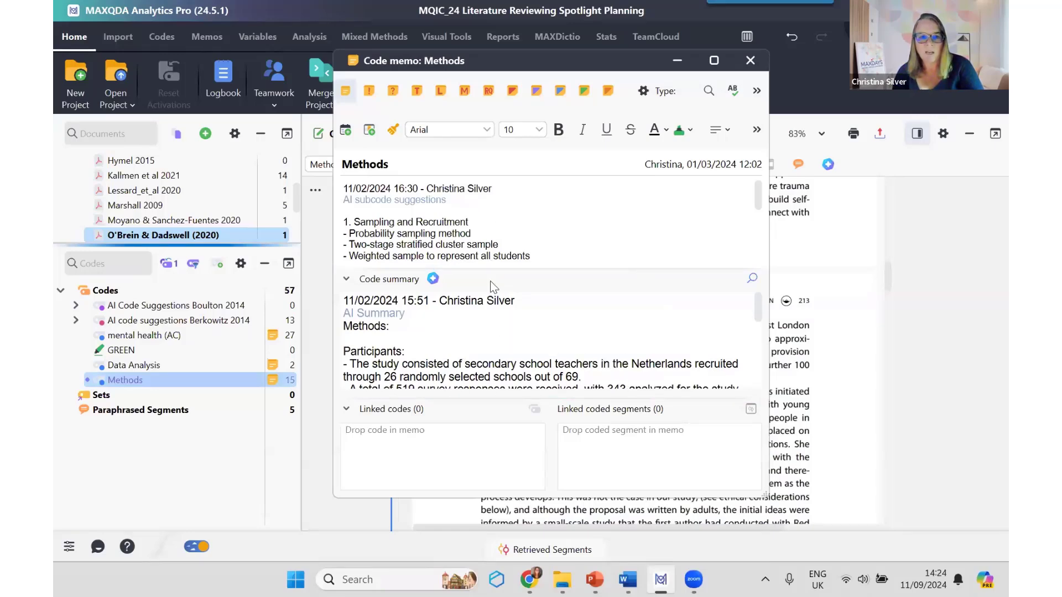
pyautogui.scroll(-1, 590, 346)
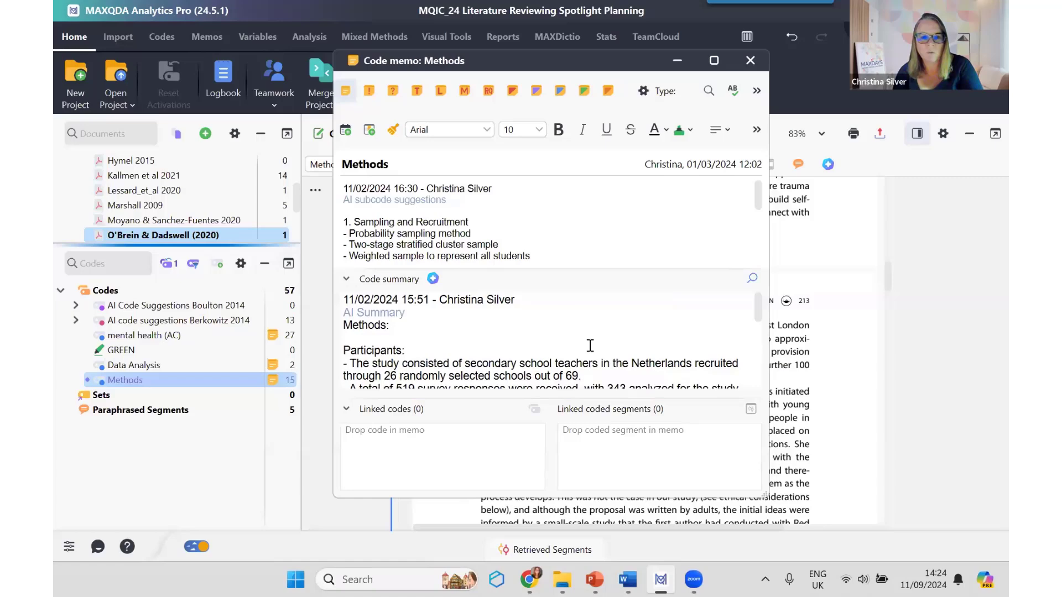
pyautogui.scroll(-3, 590, 345)
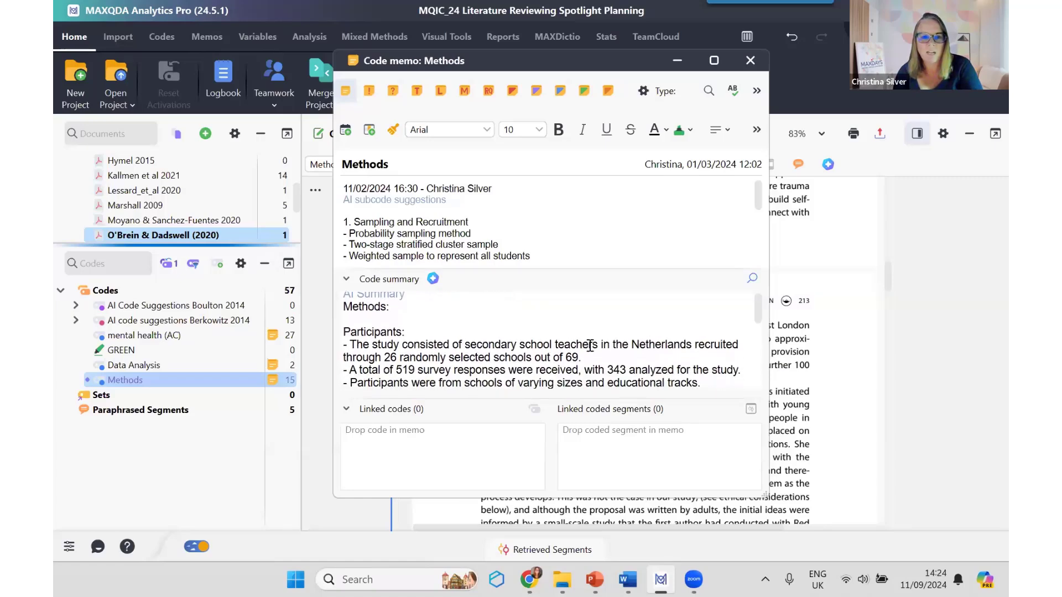
pyautogui.scroll(-7, 591, 346)
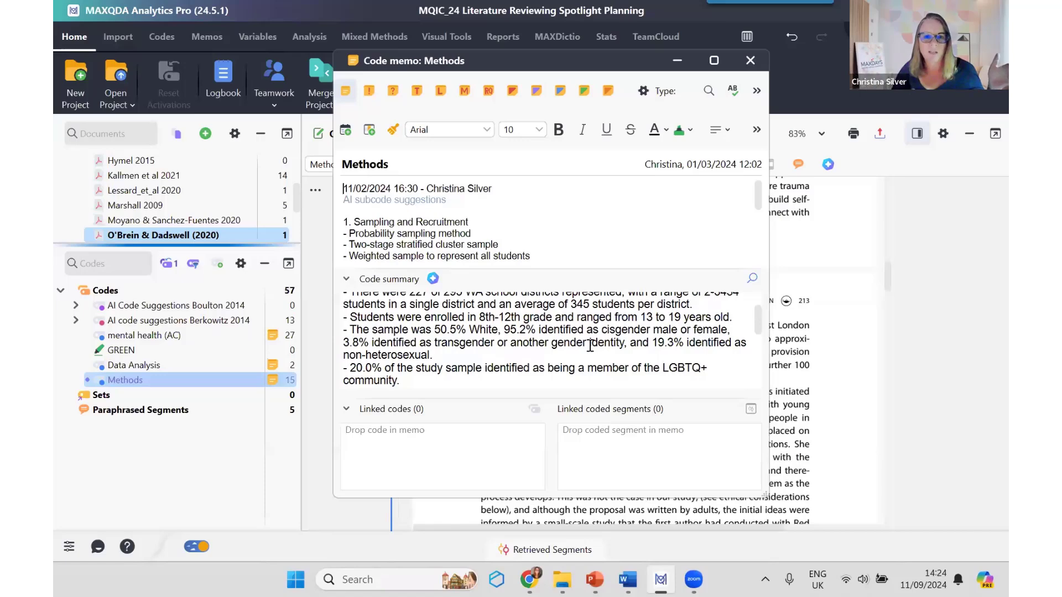
pyautogui.scroll(-2, 618, 330)
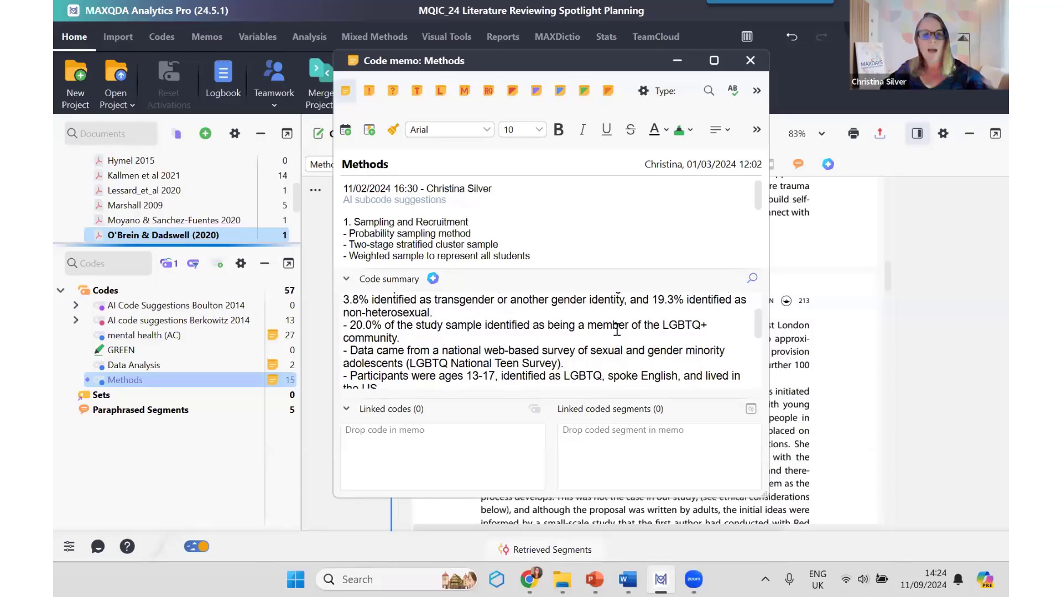
pyautogui.scroll(-3, 692, 343)
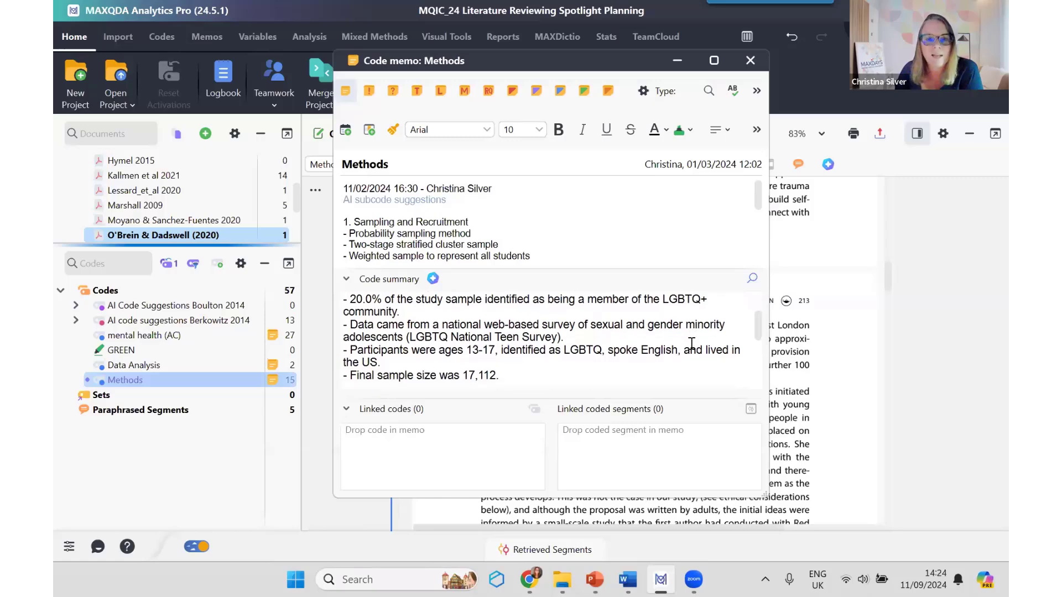
pyautogui.scroll(-3, 692, 344)
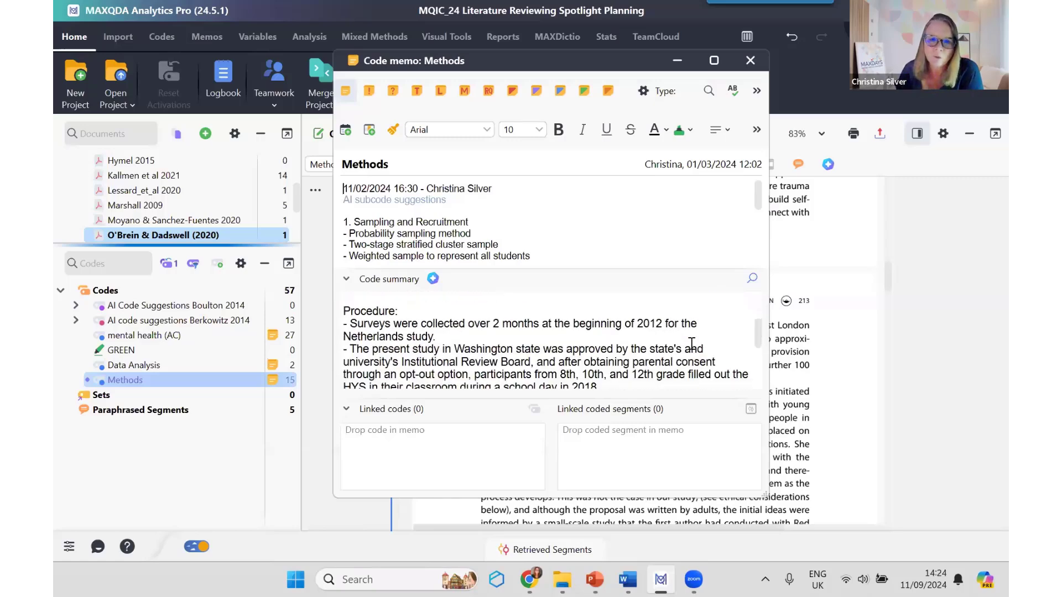
pyautogui.scroll(-5, 692, 343)
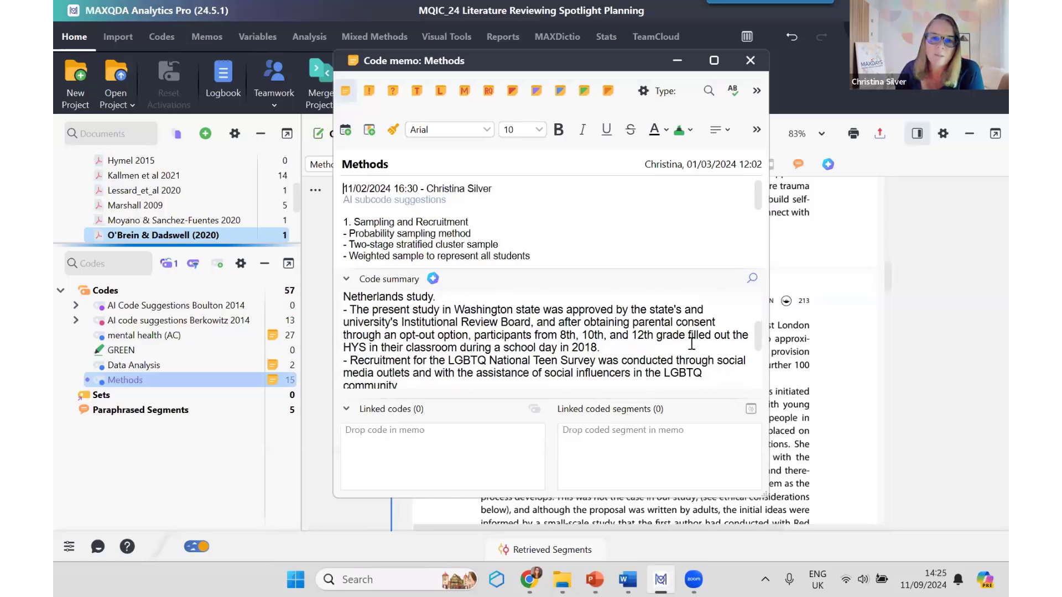
pyautogui.scroll(-3, 692, 343)
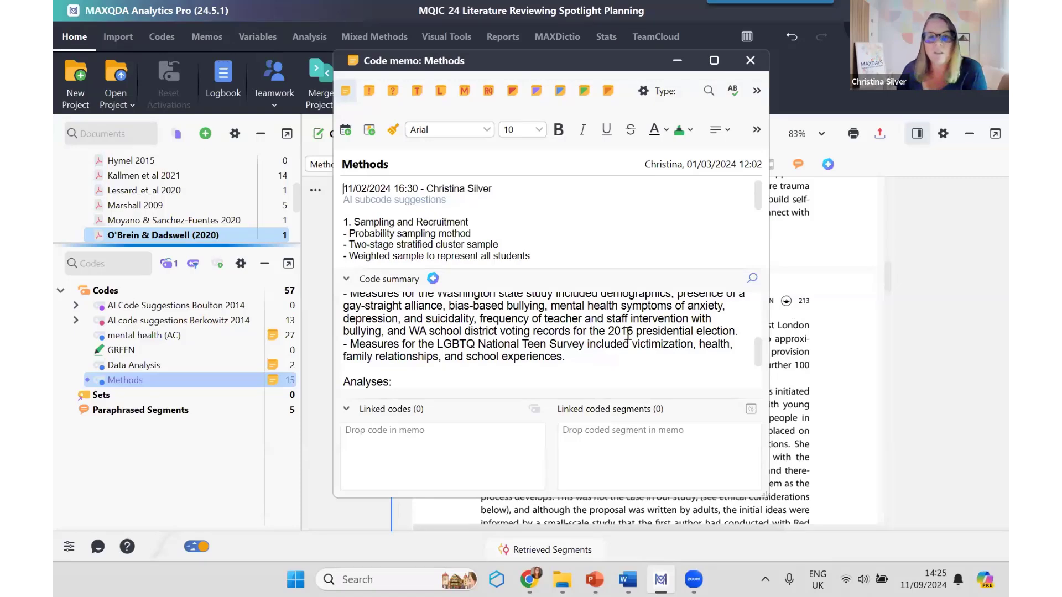
pyautogui.scroll(-1, 643, 371)
pyautogui.scroll(-5, 643, 371)
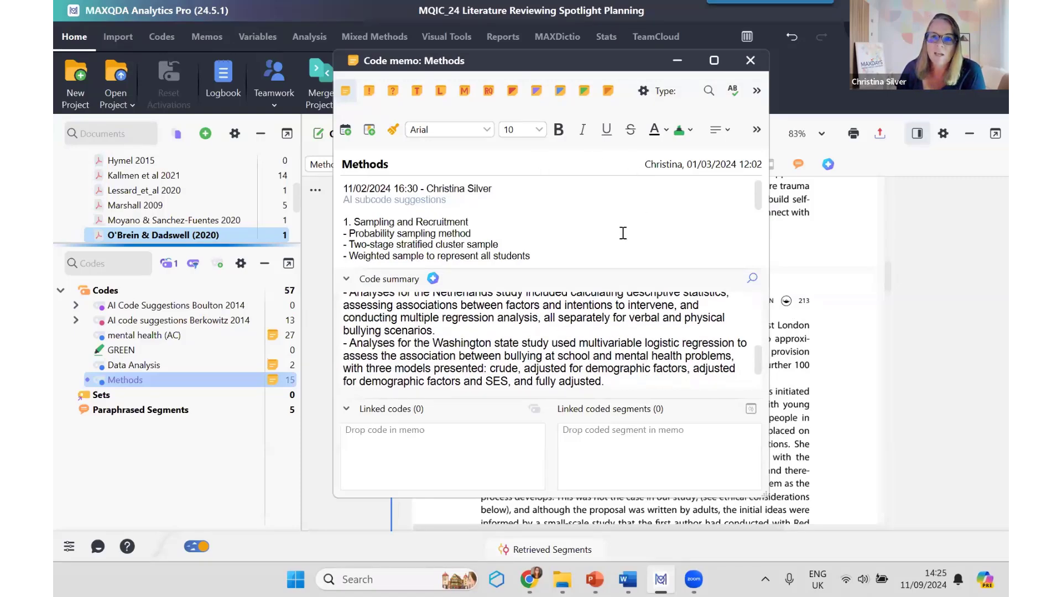
pyautogui.click(750, 60)
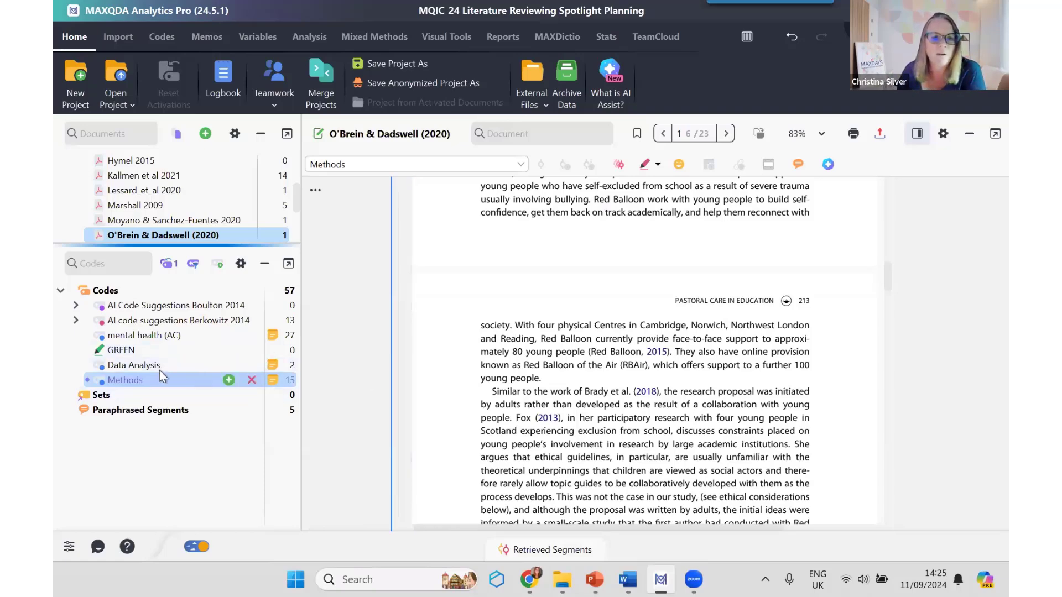
# Step: Deactivate and reactivate the Methods code, and open the Summary Grid
pyautogui.click(88, 380)
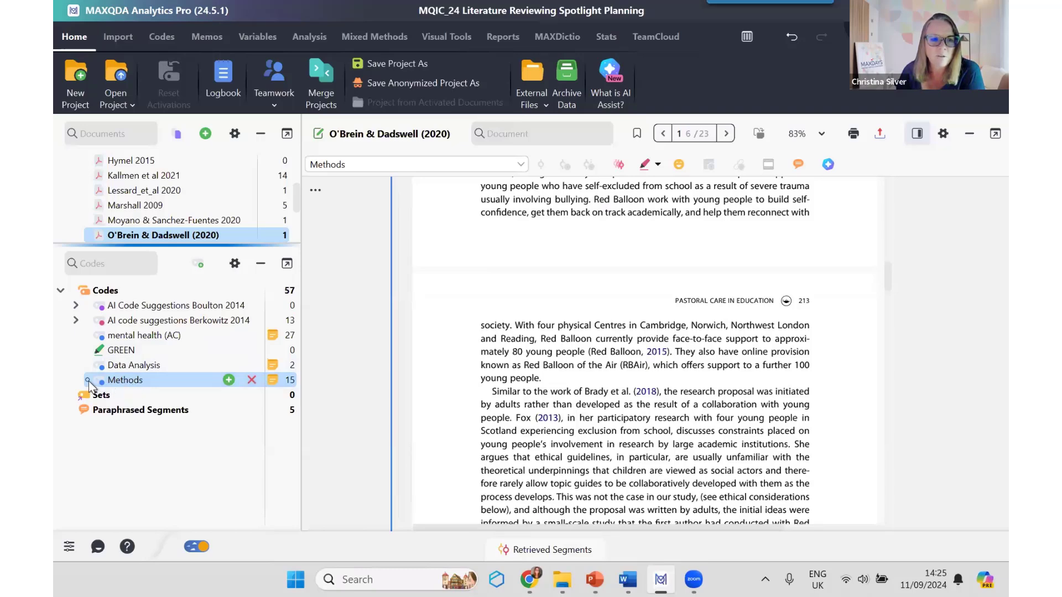
pyautogui.click(88, 381)
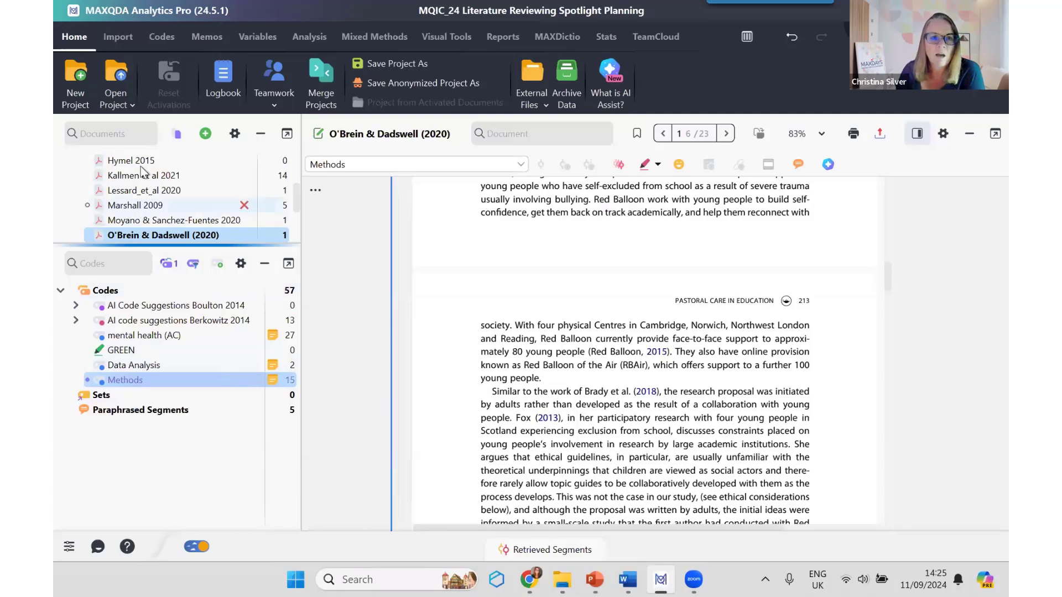
pyautogui.scroll(15, 463, 300)
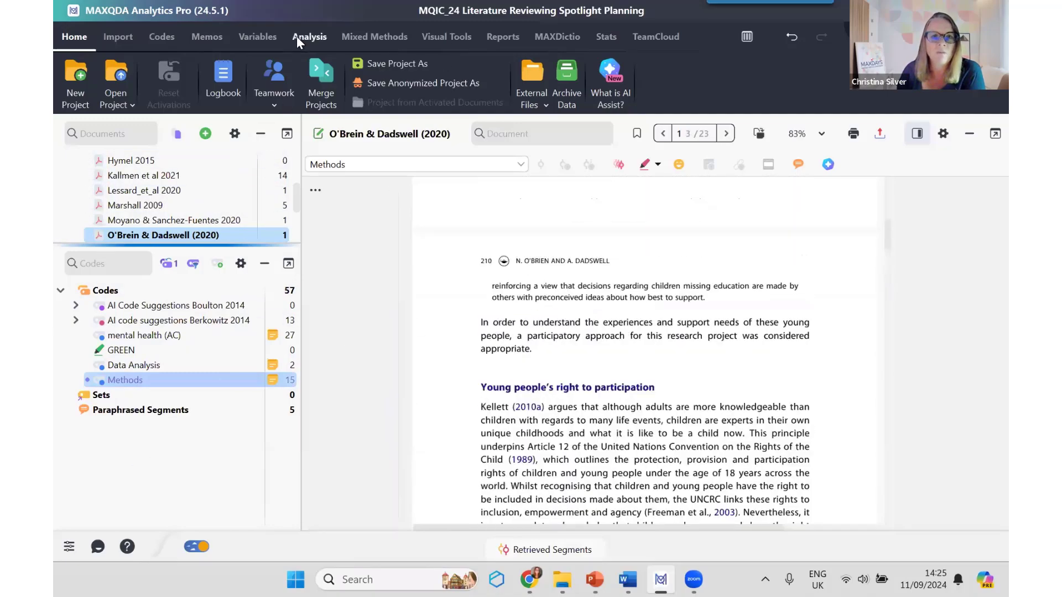
pyautogui.click(301, 39)
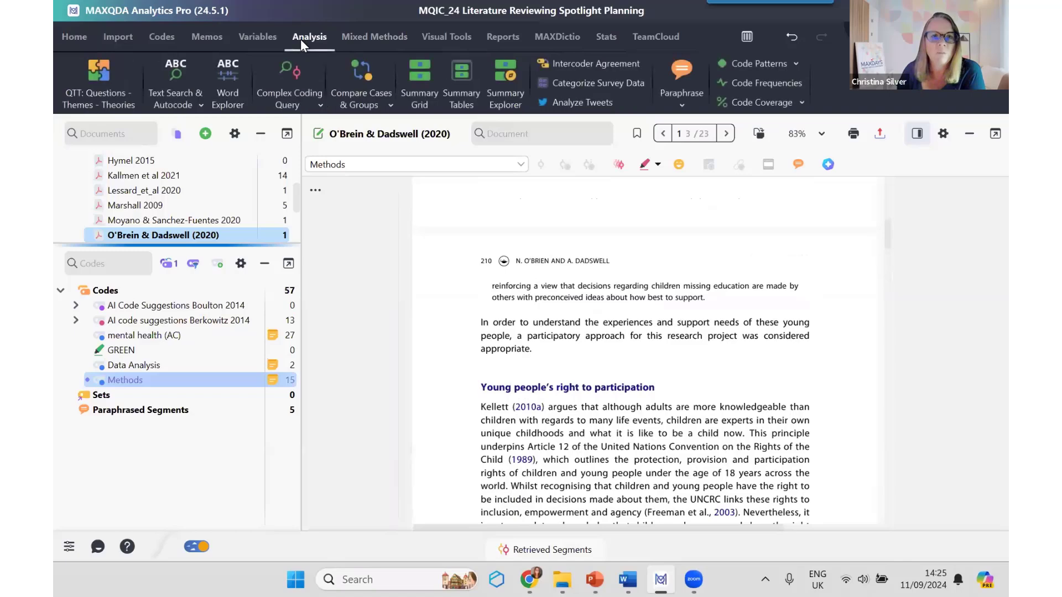
pyautogui.click(420, 70)
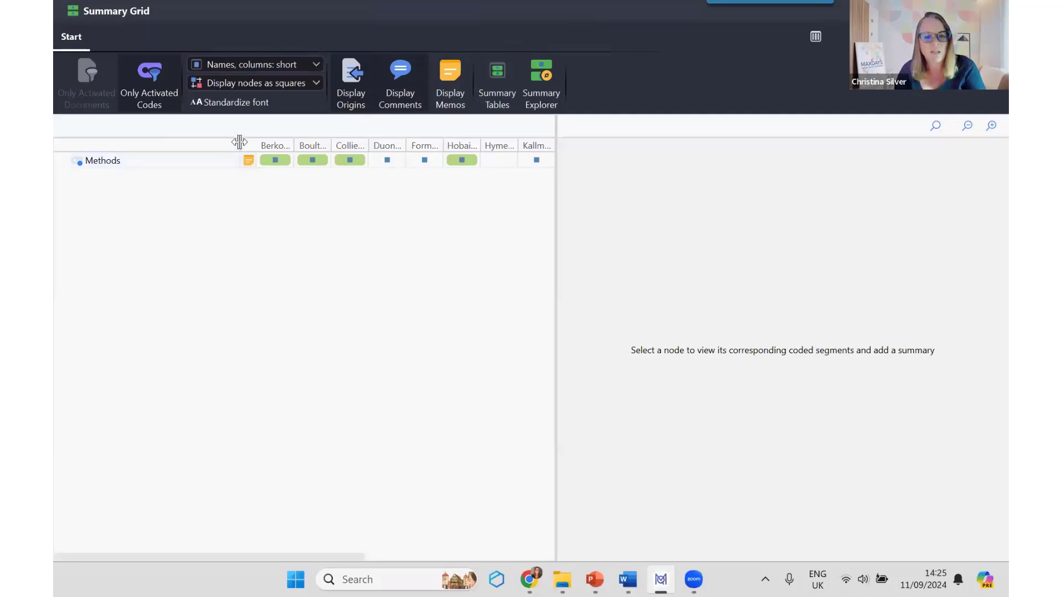
# Step: Show the Methods node of Collier 2015 in a widened reading area and look through its coded segment beside the summary
pyautogui.moveTo(239, 142); pyautogui.dragTo(175, 143)
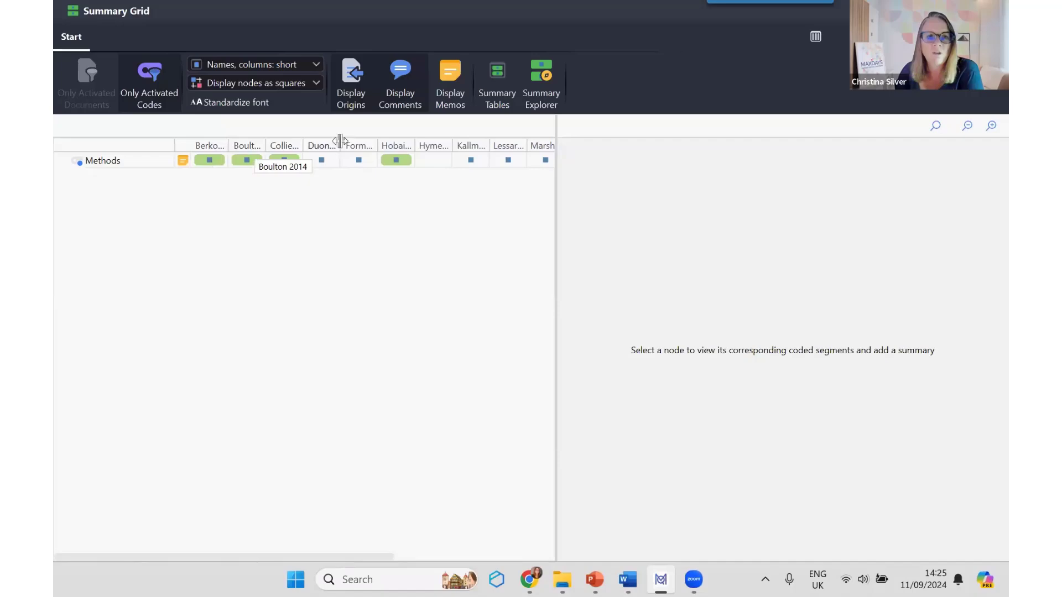
pyautogui.click(288, 158)
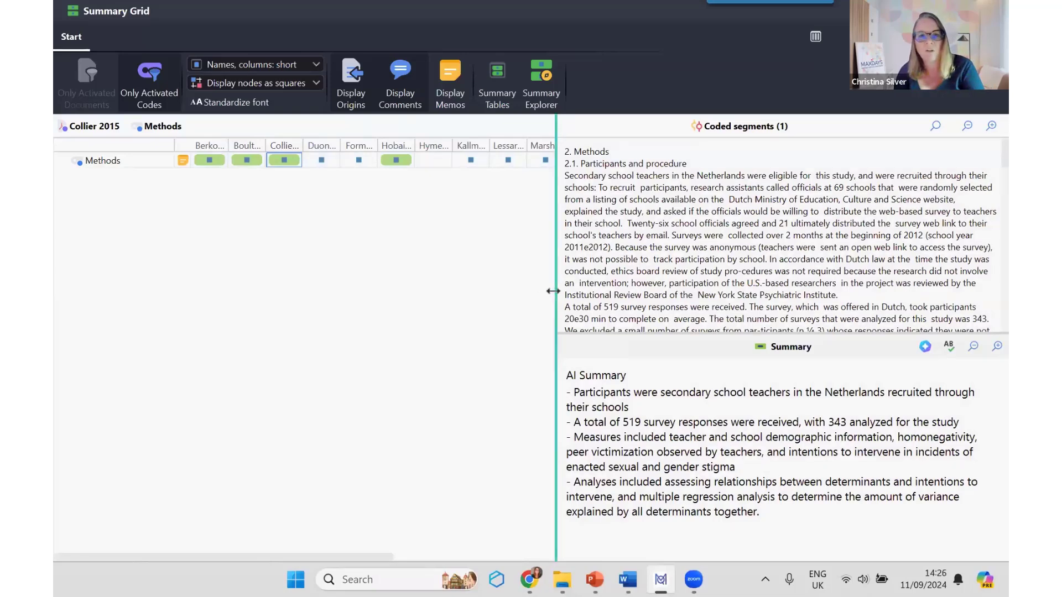
pyautogui.moveTo(553, 291); pyautogui.dragTo(399, 293)
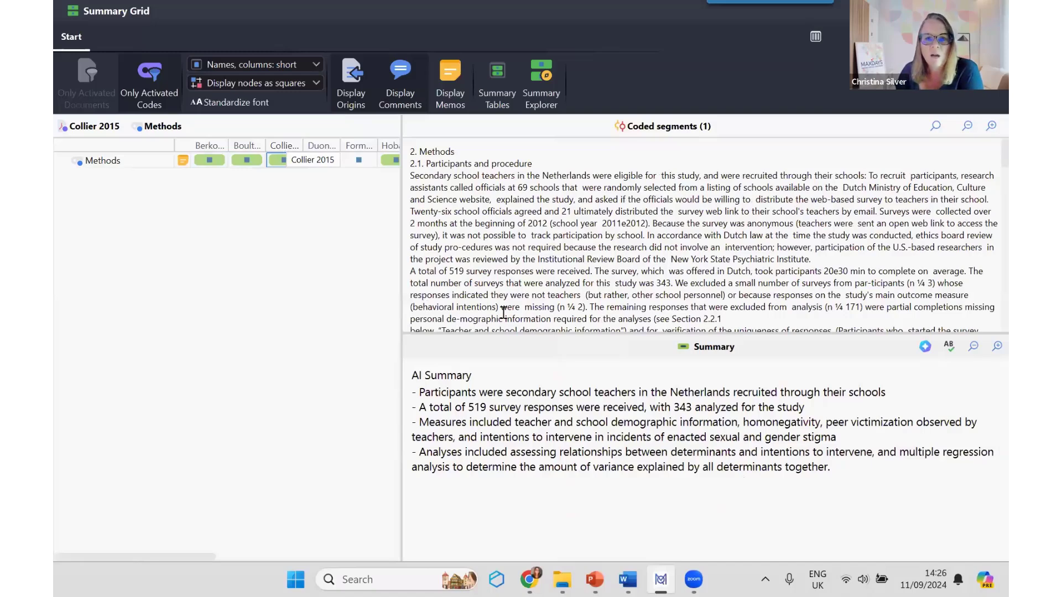
pyautogui.scroll(-6, 597, 252)
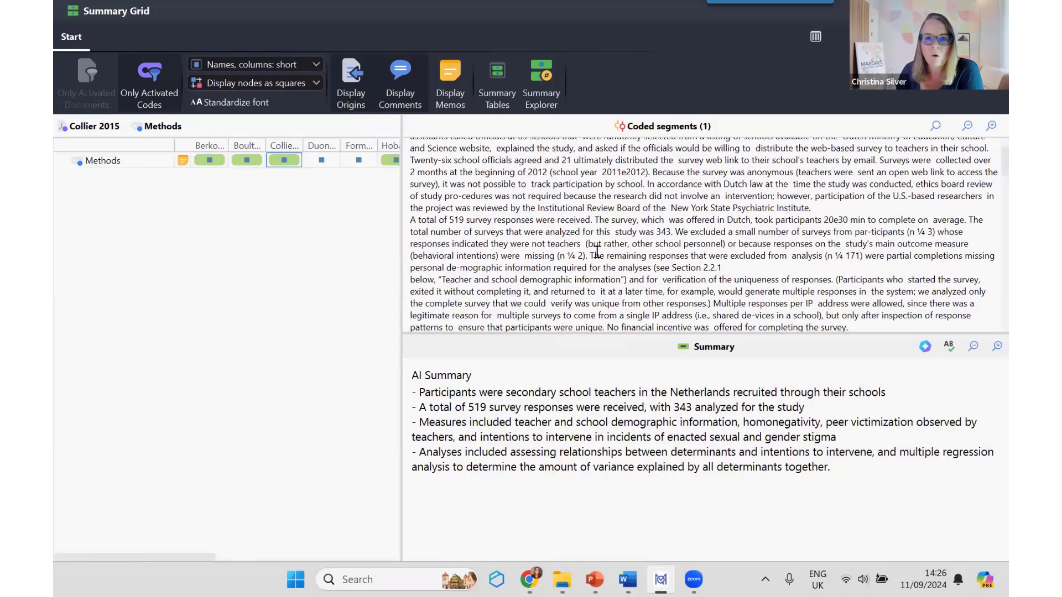
pyautogui.scroll(-5, 597, 252)
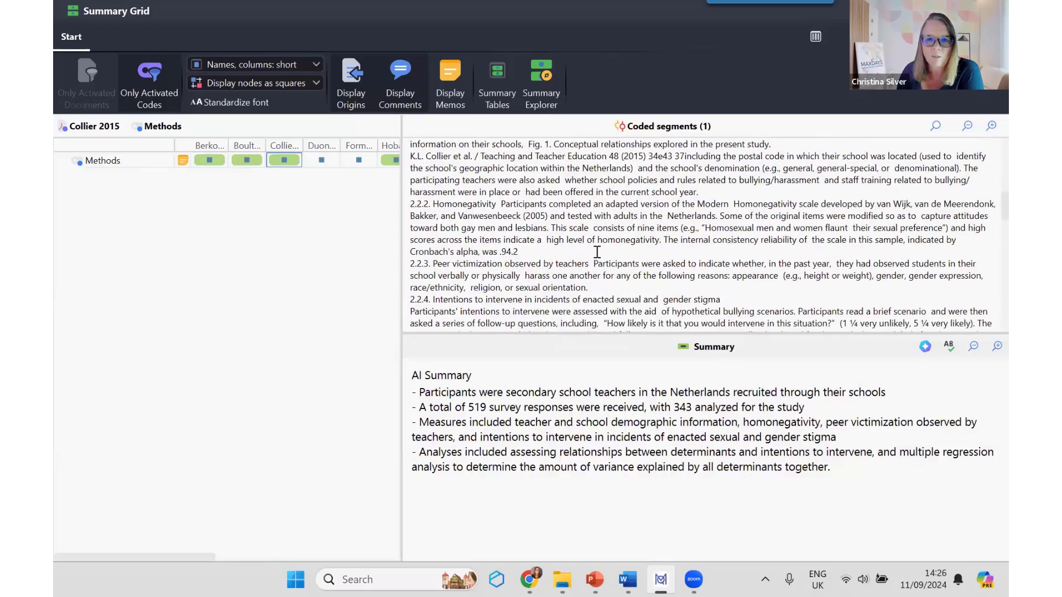
pyautogui.scroll(2, 597, 252)
pyautogui.scroll(6, 597, 252)
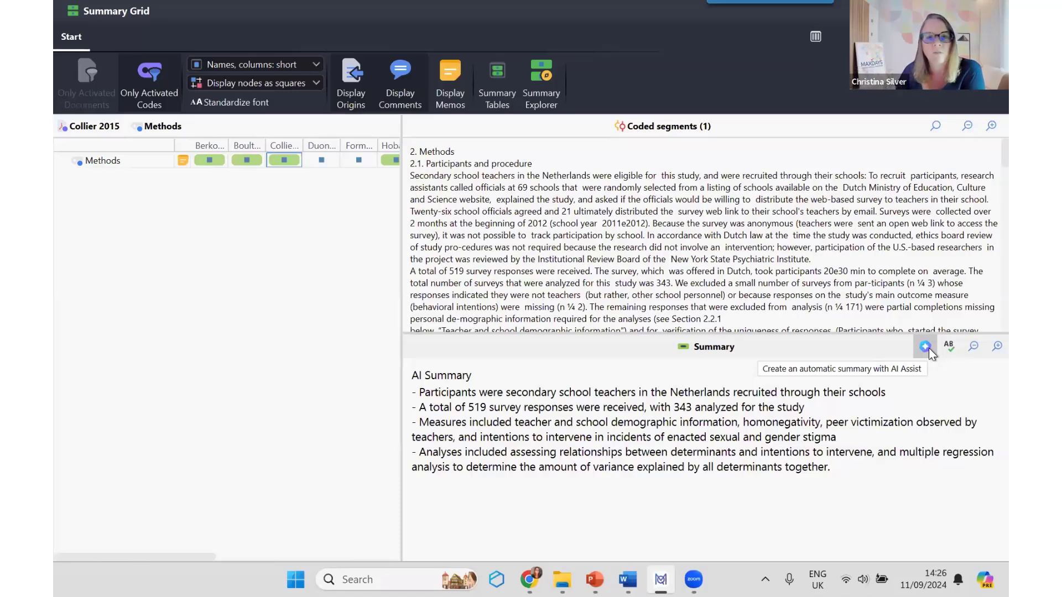
# Step: Generate a long English AI Assist summary without bullet points for the Methods segment of Duong_et_al 2013
pyautogui.click(321, 161)
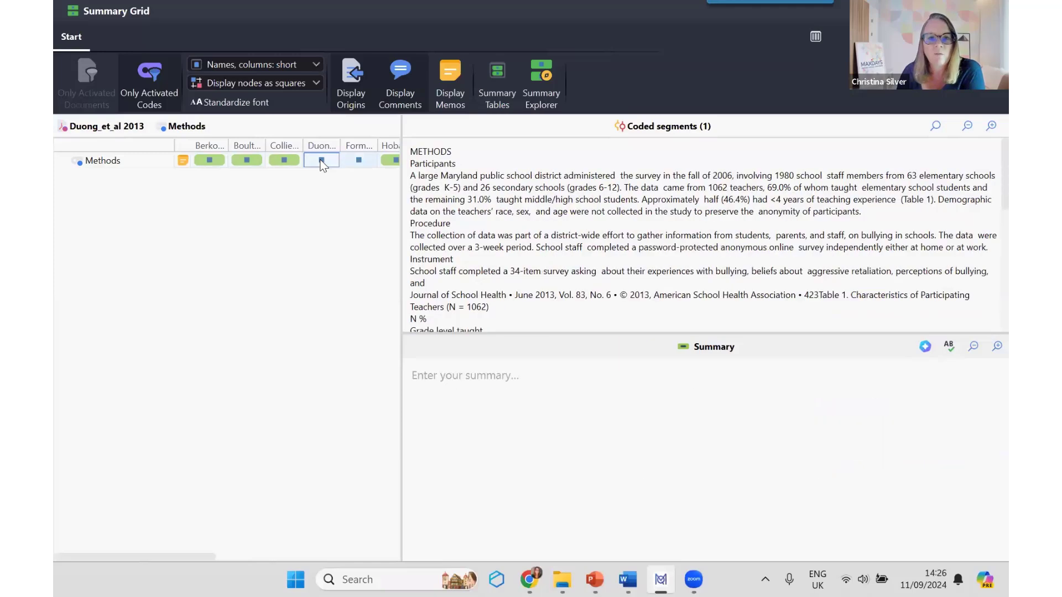
pyautogui.click(926, 347)
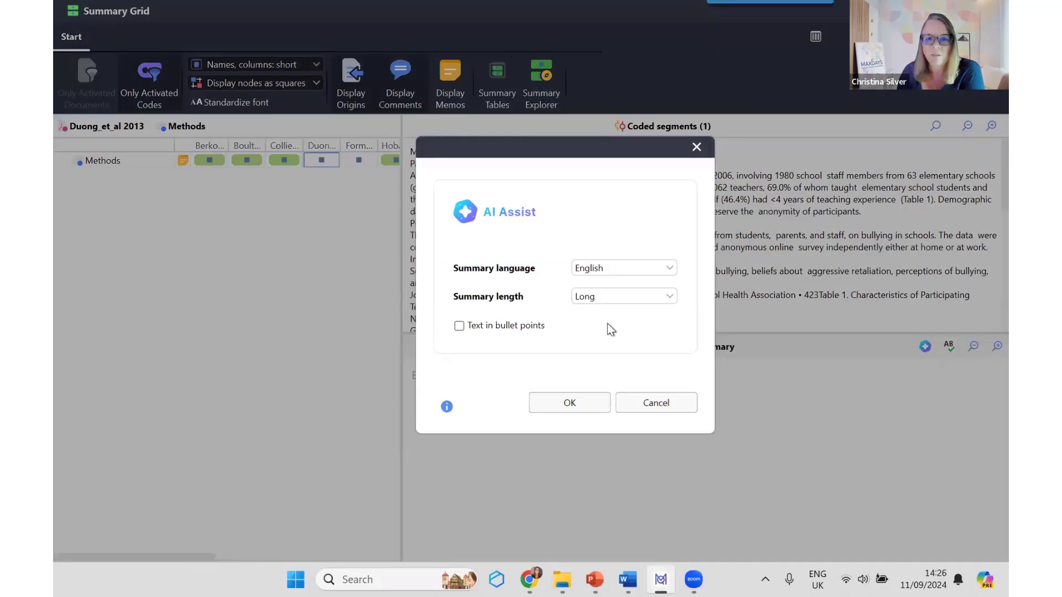
pyautogui.click(656, 297)
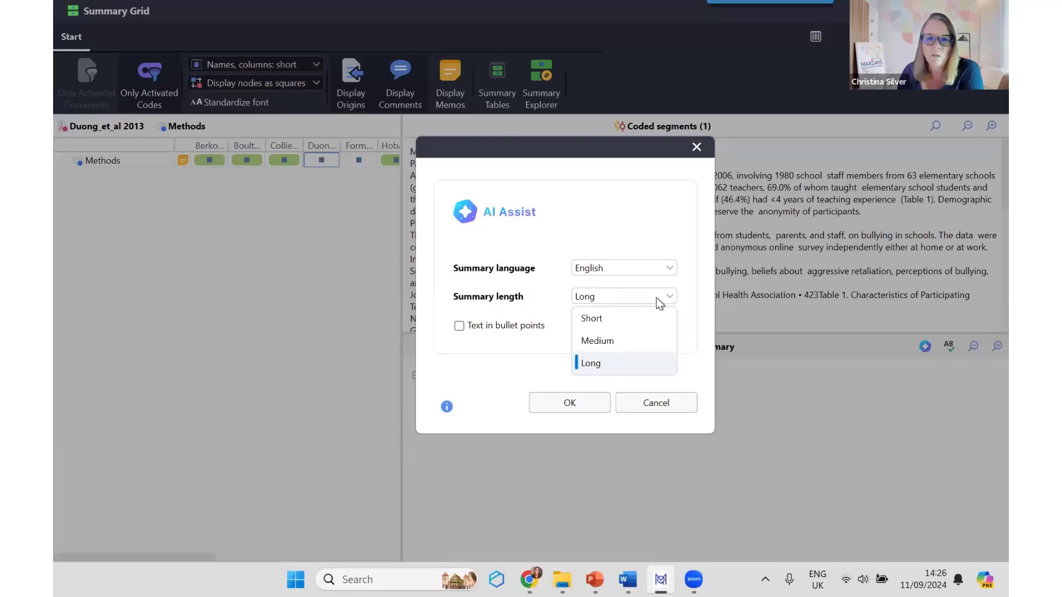
pyautogui.click(656, 297)
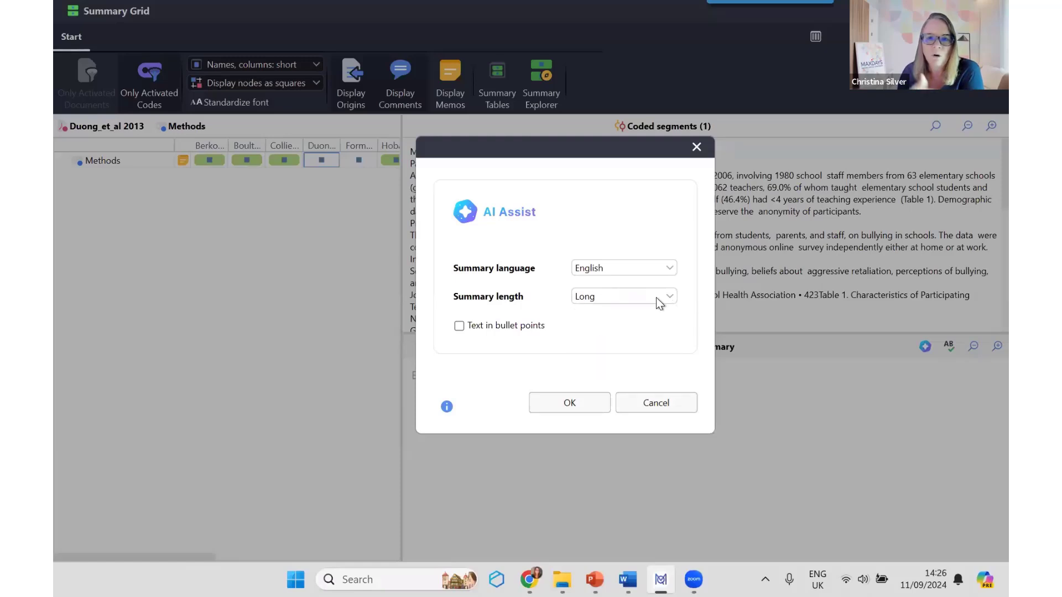
pyautogui.click(569, 403)
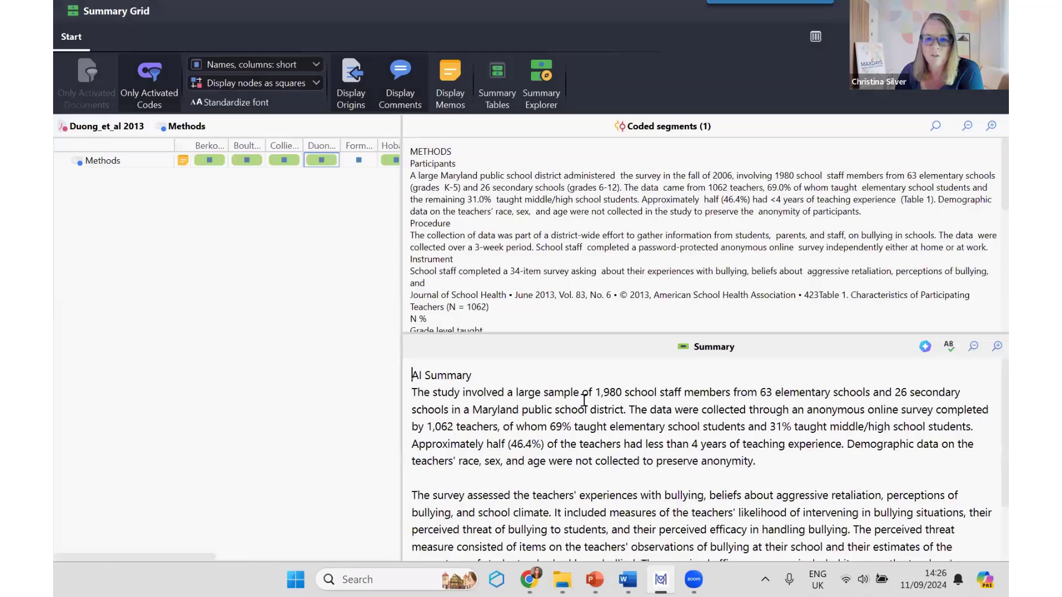
# Step: Read through the AI summary of Duong_et_al 2013 and look across the Methods row for the other documents
pyautogui.scroll(-3, 584, 400)
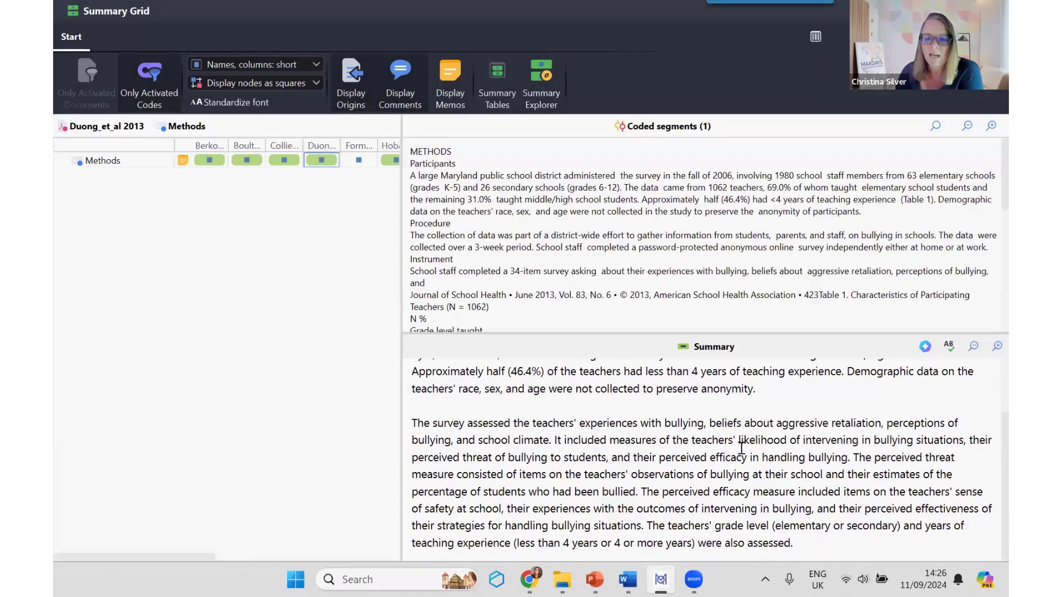
pyautogui.scroll(3, 863, 491)
pyautogui.scroll(-3, 863, 490)
pyautogui.scroll(3, 864, 490)
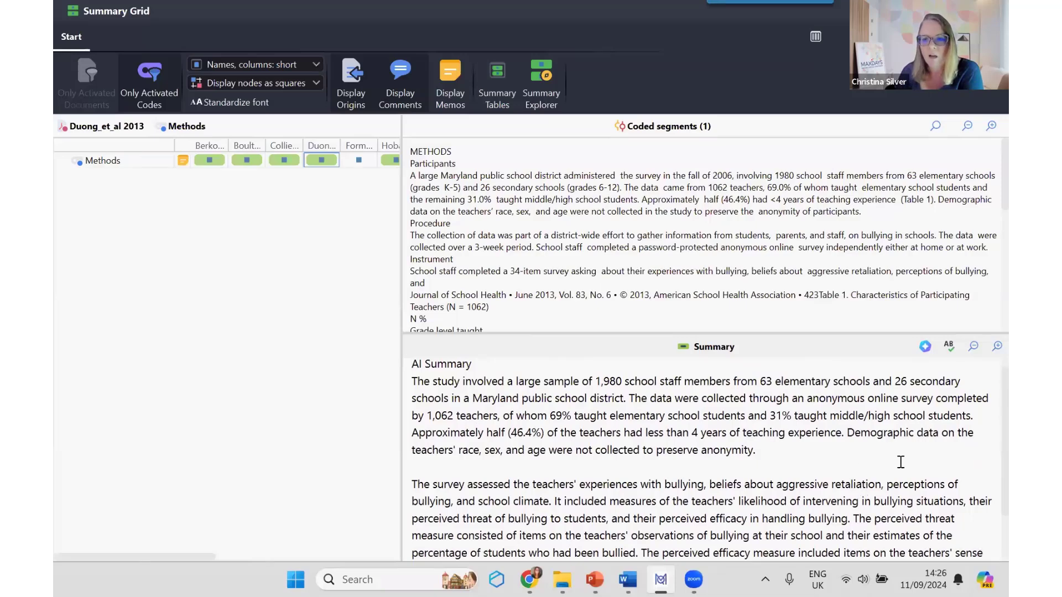
pyautogui.scroll(1, 901, 461)
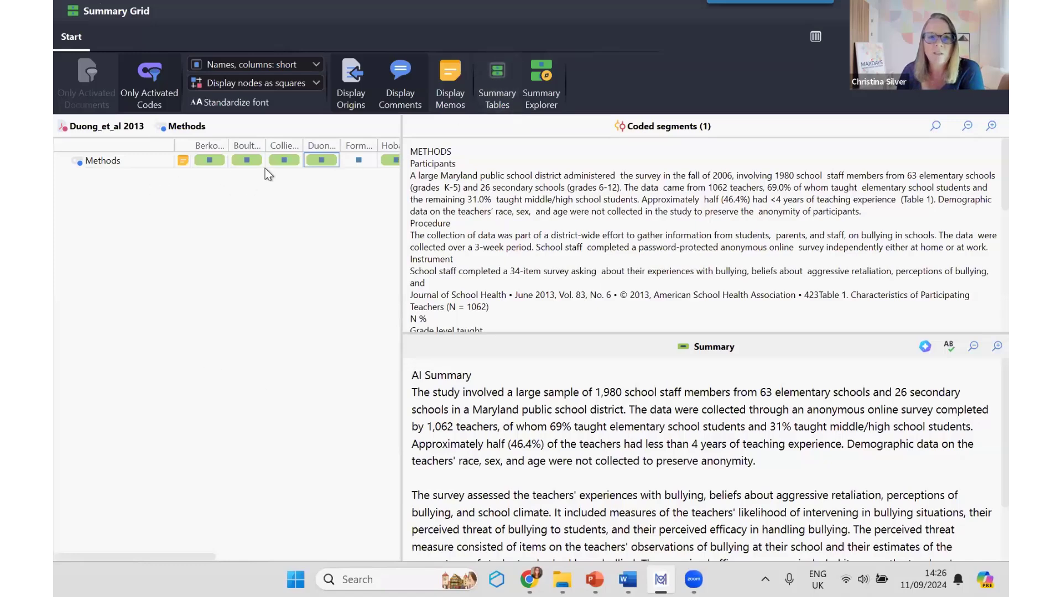
pyautogui.hscroll(5, 339, 196)
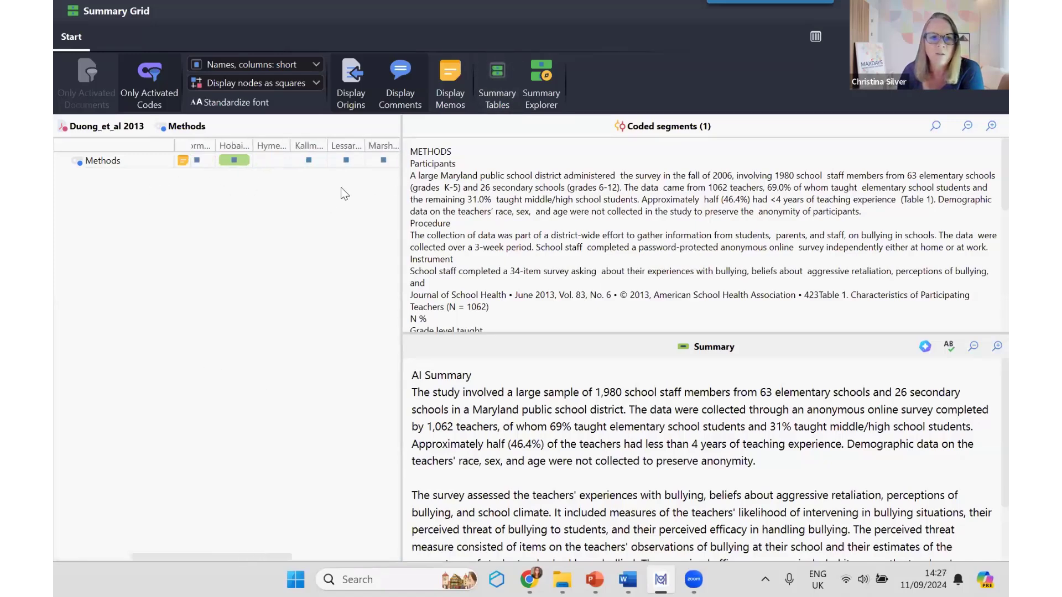
pyautogui.hscroll(-5, 344, 193)
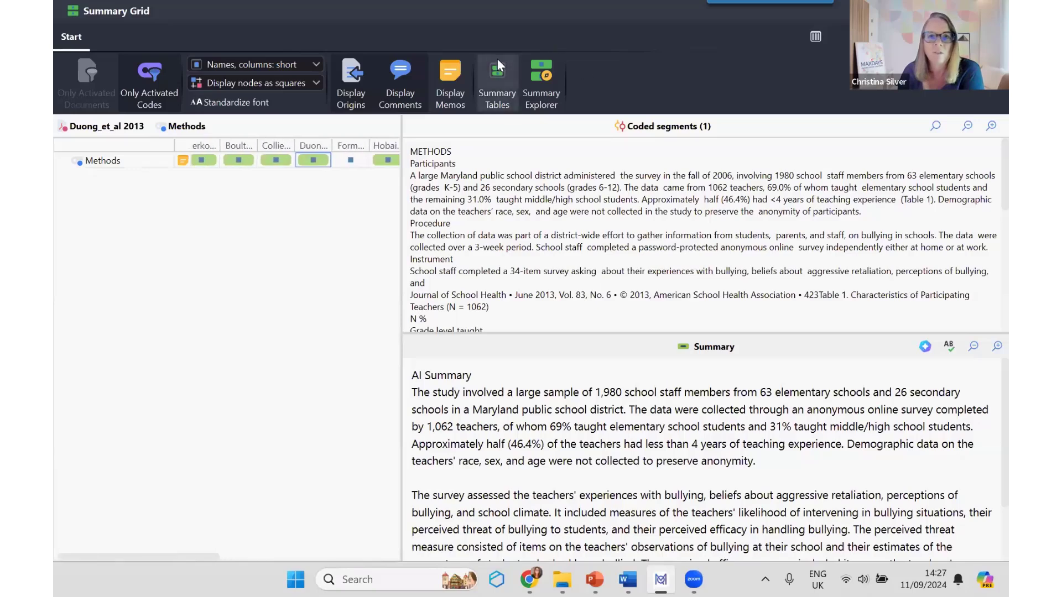
# Step: Open the Summary Tables, look through the Methods summaries document by document, and return to the main project window
pyautogui.click(496, 81)
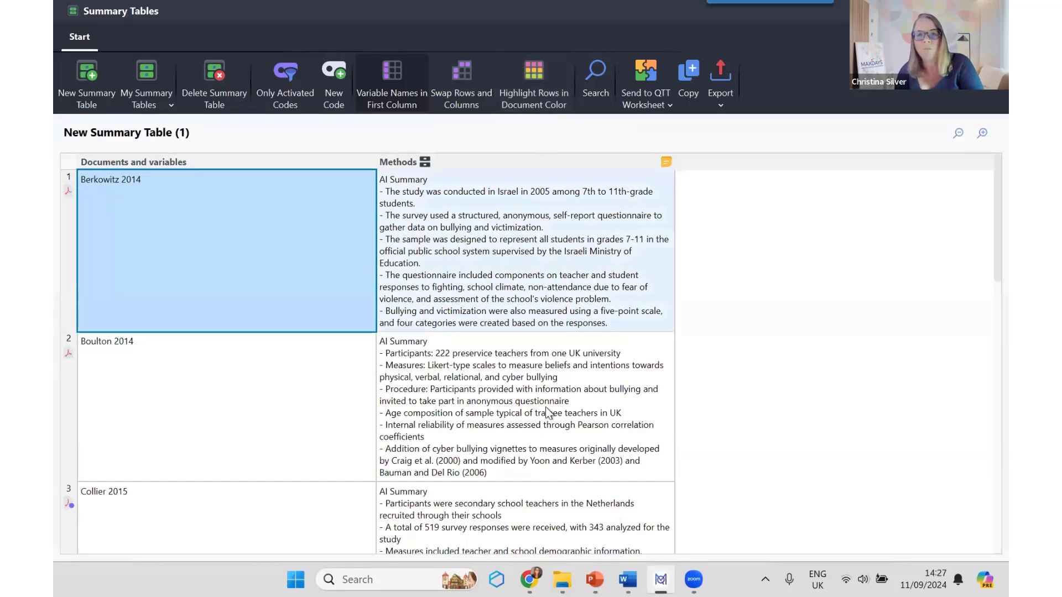
pyautogui.scroll(-2, 536, 420)
pyautogui.scroll(-7, 537, 420)
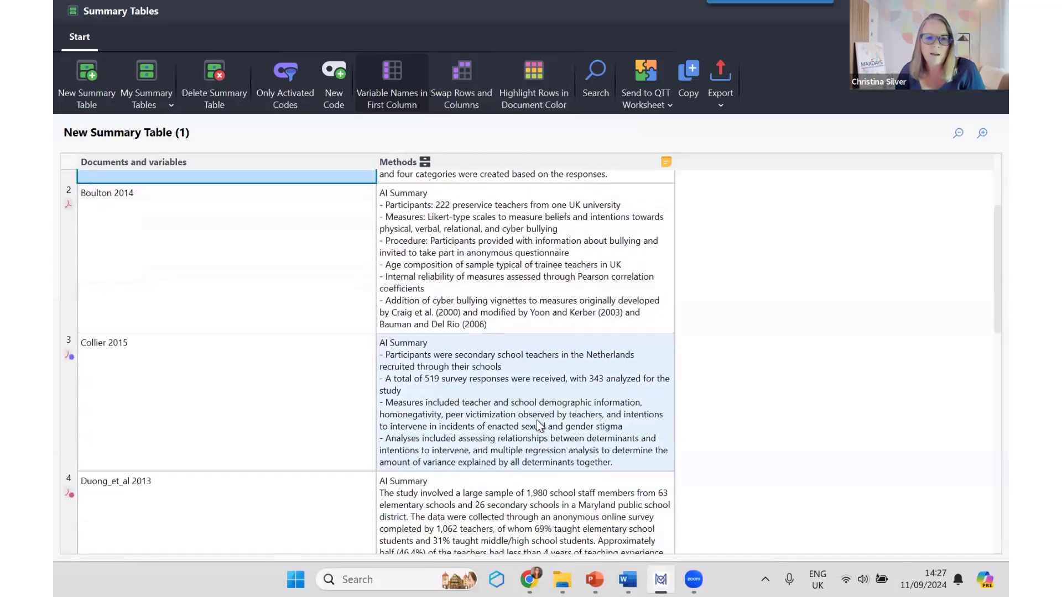
pyautogui.scroll(-4, 536, 420)
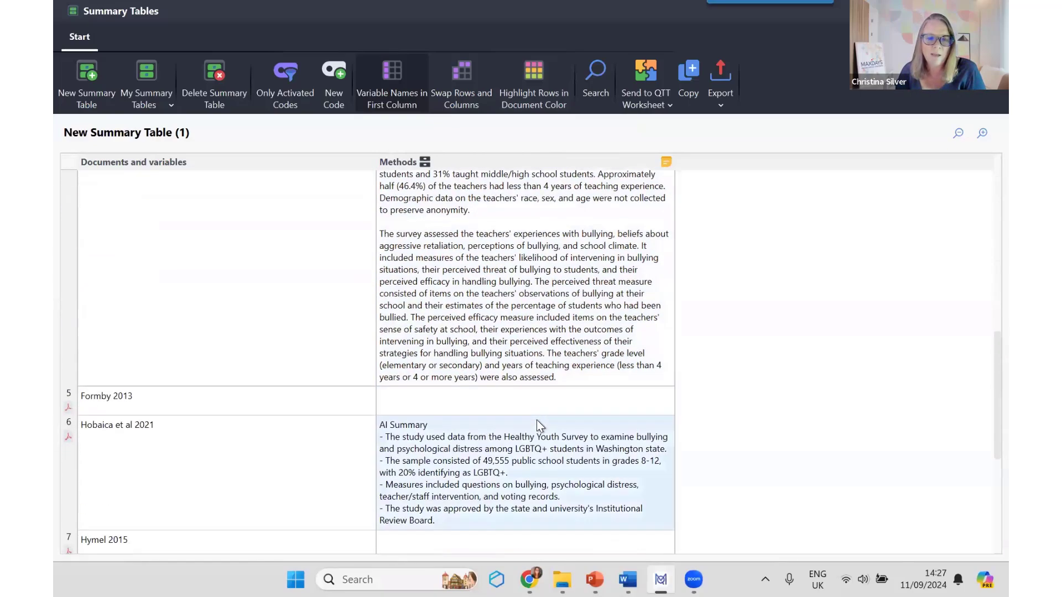
pyautogui.scroll(10, 536, 420)
pyautogui.scroll(3, 536, 420)
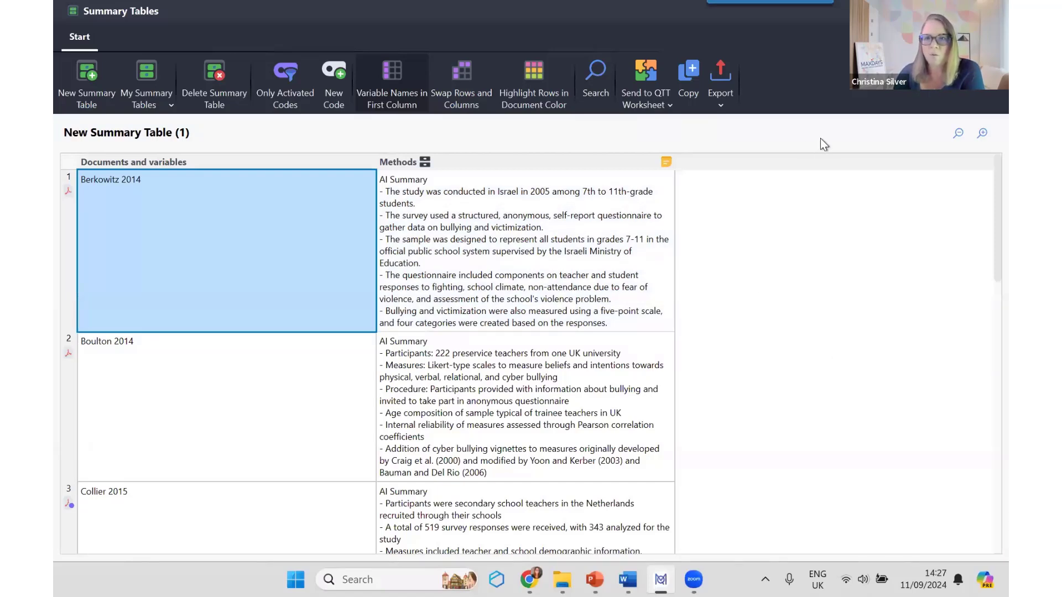
pyautogui.click(994, 10)
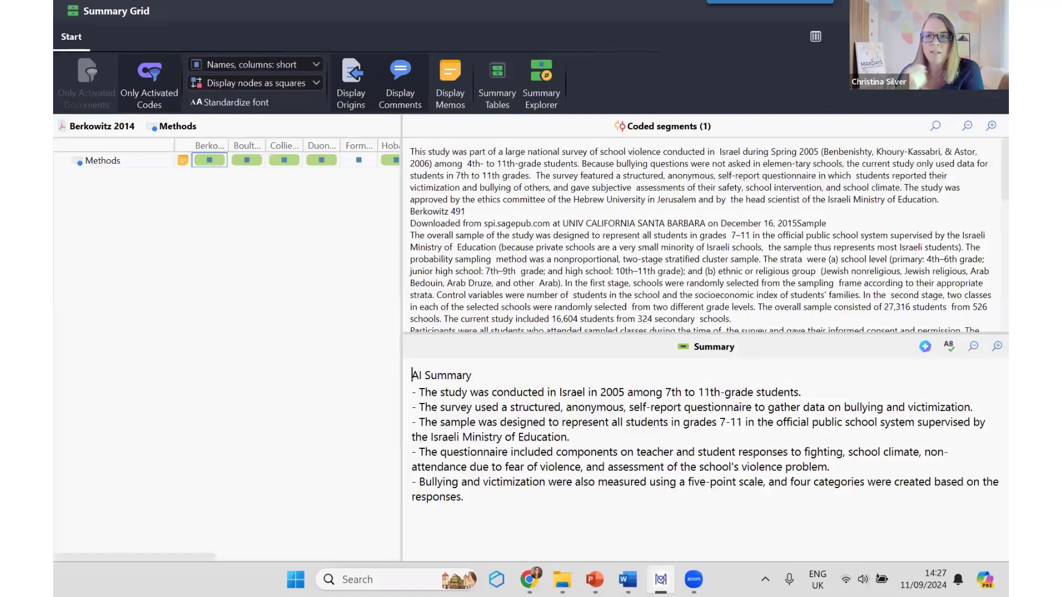
pyautogui.click(994, 11)
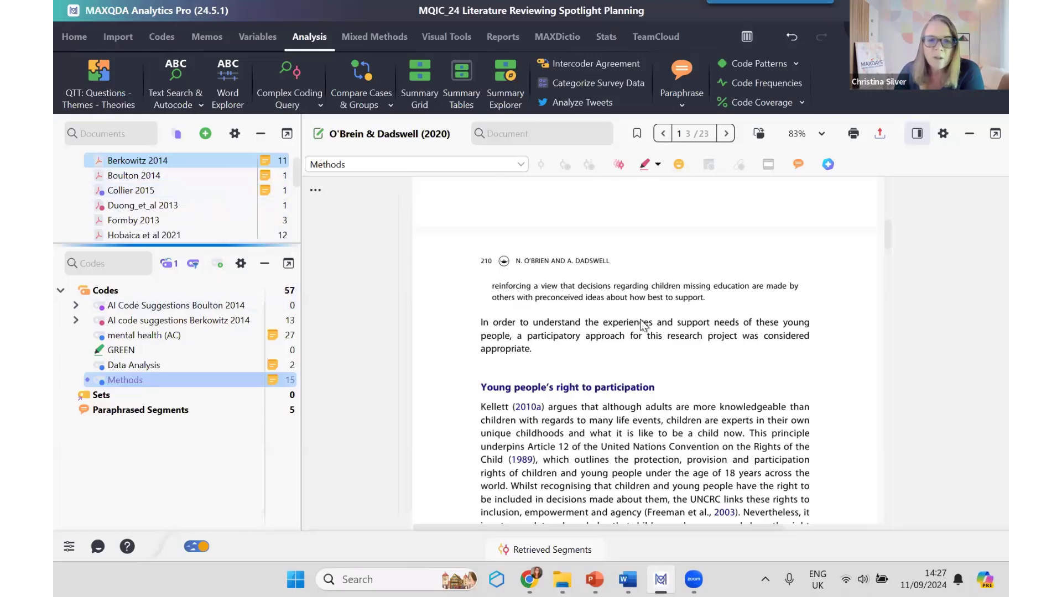
pyautogui.scroll(-2, 640, 321)
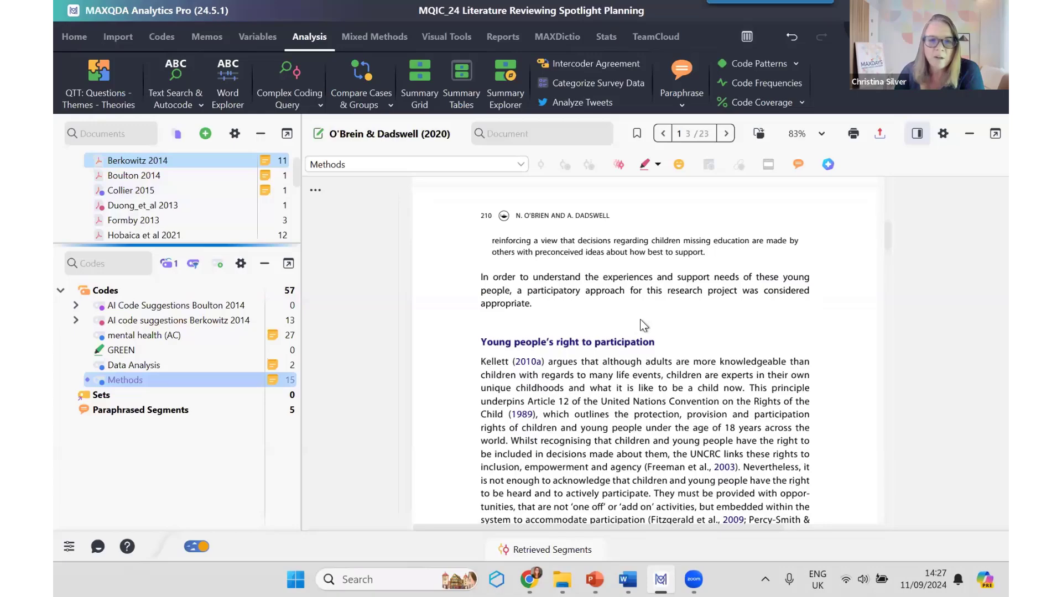
pyautogui.scroll(15, 640, 320)
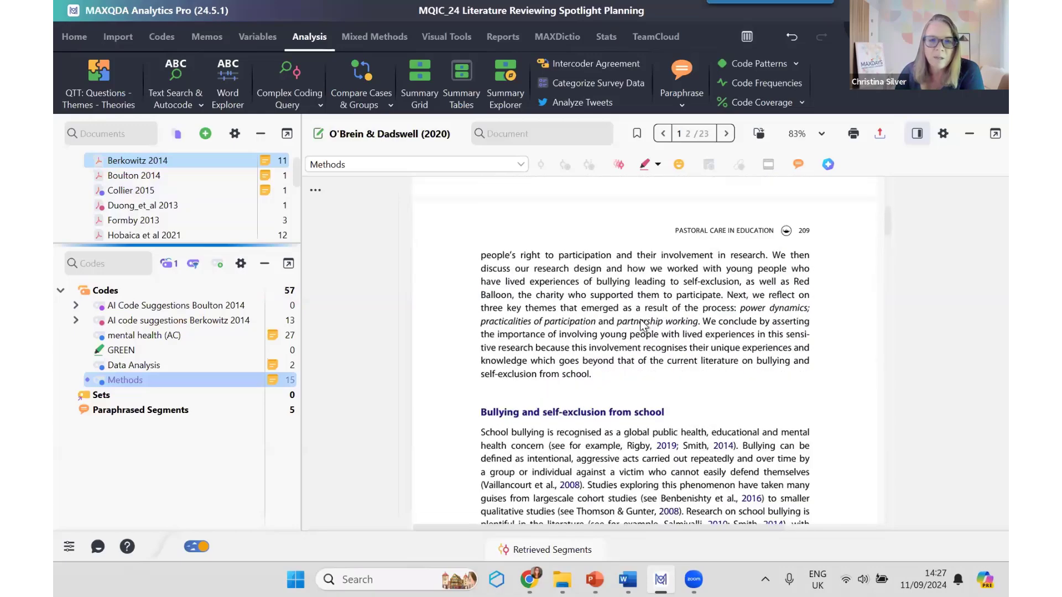
pyautogui.scroll(1, 641, 320)
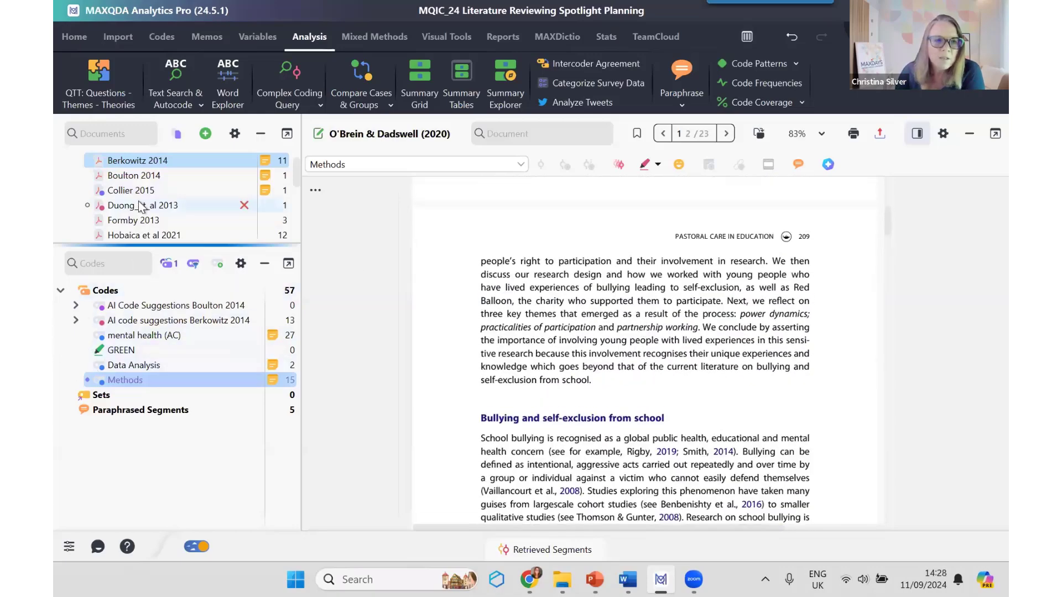
# Step: Go to the Zerillo 2011 segment from the Methods code's coded segments overview and look through its highlighted text
pyautogui.doubleClick(158, 379)
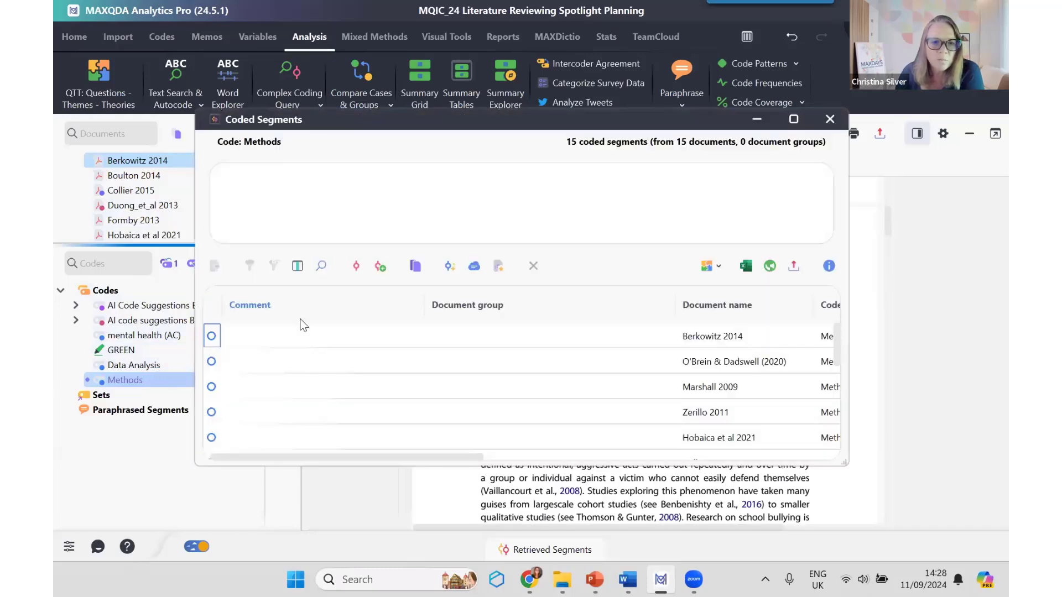
pyautogui.click(545, 418)
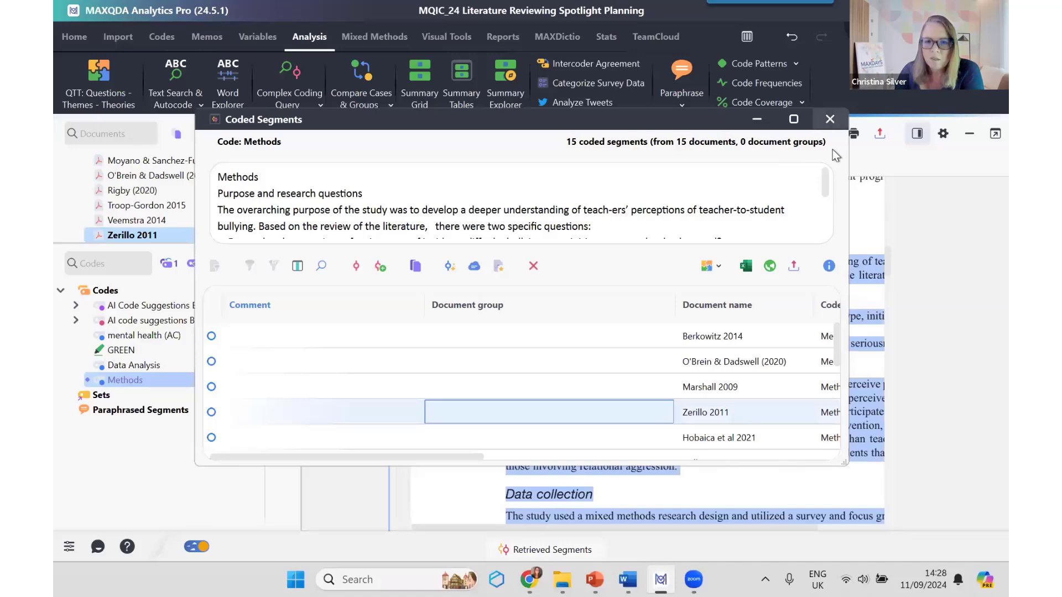
pyautogui.click(829, 119)
pyautogui.scroll(-2, 631, 389)
pyautogui.scroll(3, 631, 389)
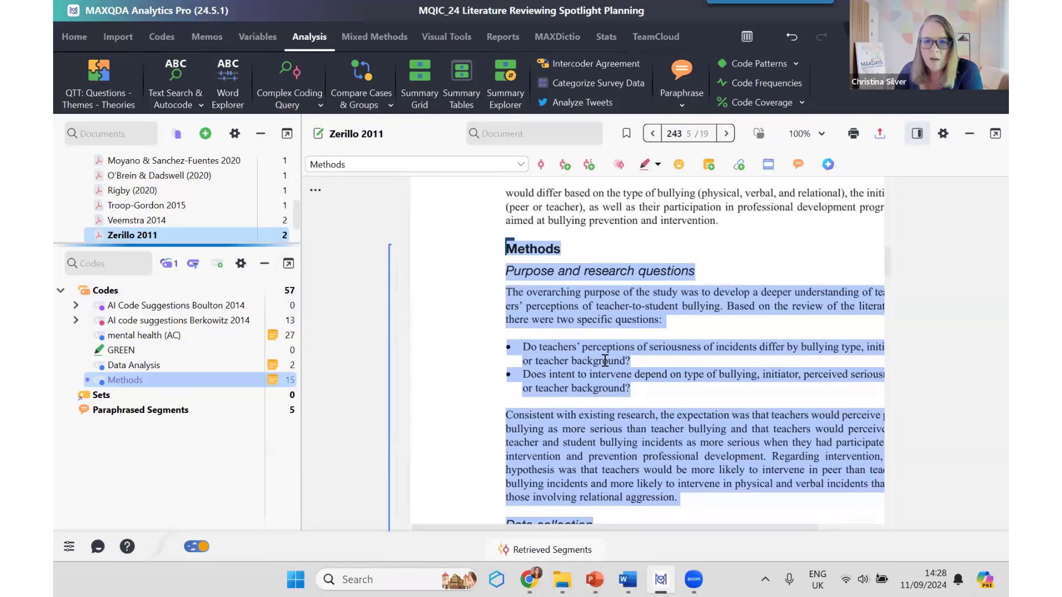
pyautogui.scroll(-5, 603, 348)
pyautogui.scroll(-5, 603, 349)
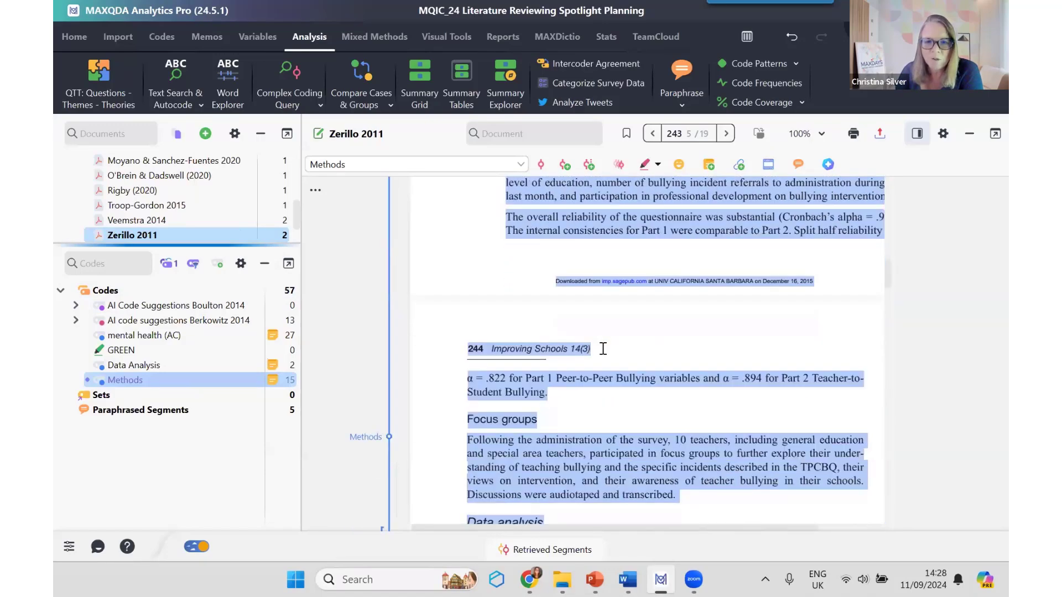
pyautogui.scroll(5, 603, 348)
pyautogui.scroll(2, 603, 348)
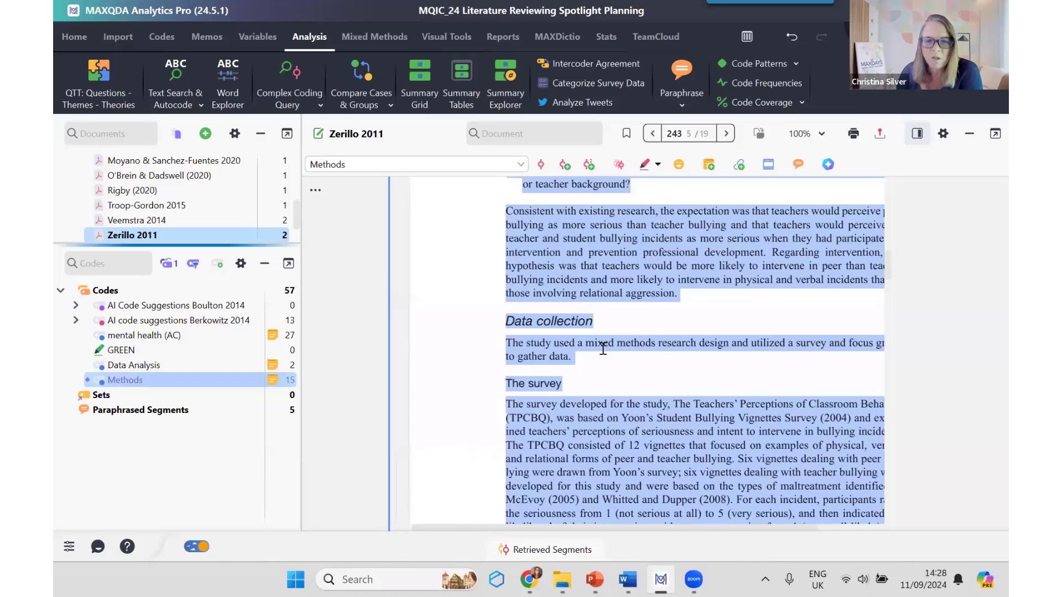
# Step: Summarize the highlighted Methods text in Zerillo 2011 with AI Assist, then review and close the resulting in-document memo
pyautogui.rightClick(605, 258)
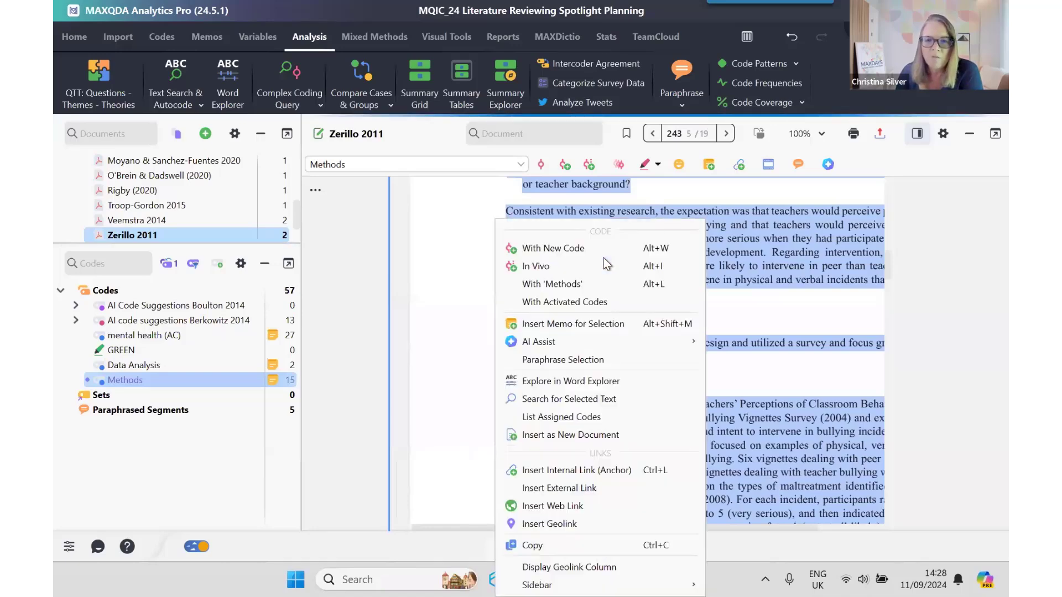
pyautogui.moveTo(656, 339)
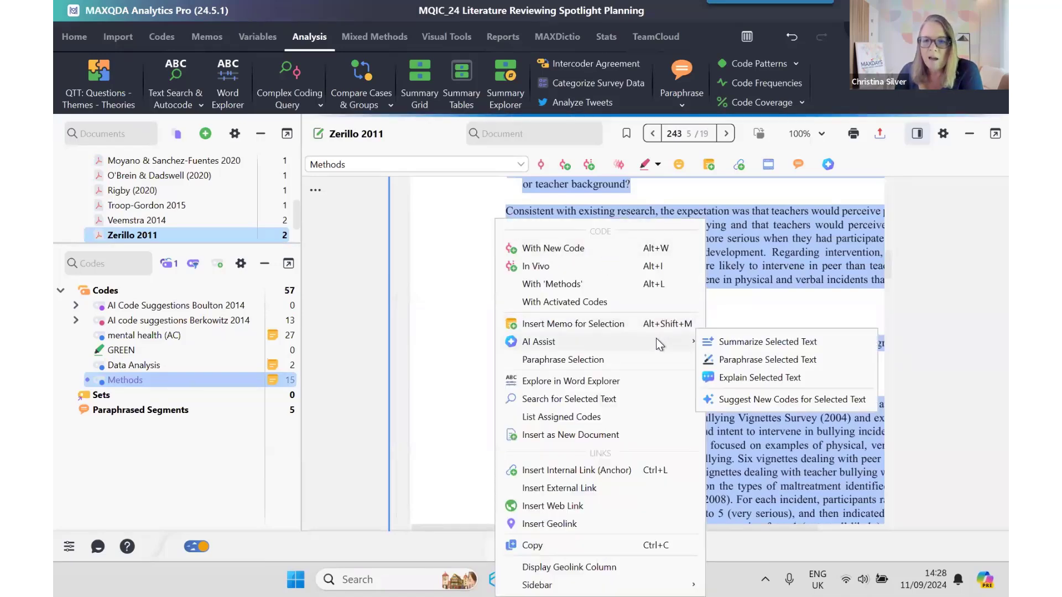
pyautogui.click(822, 342)
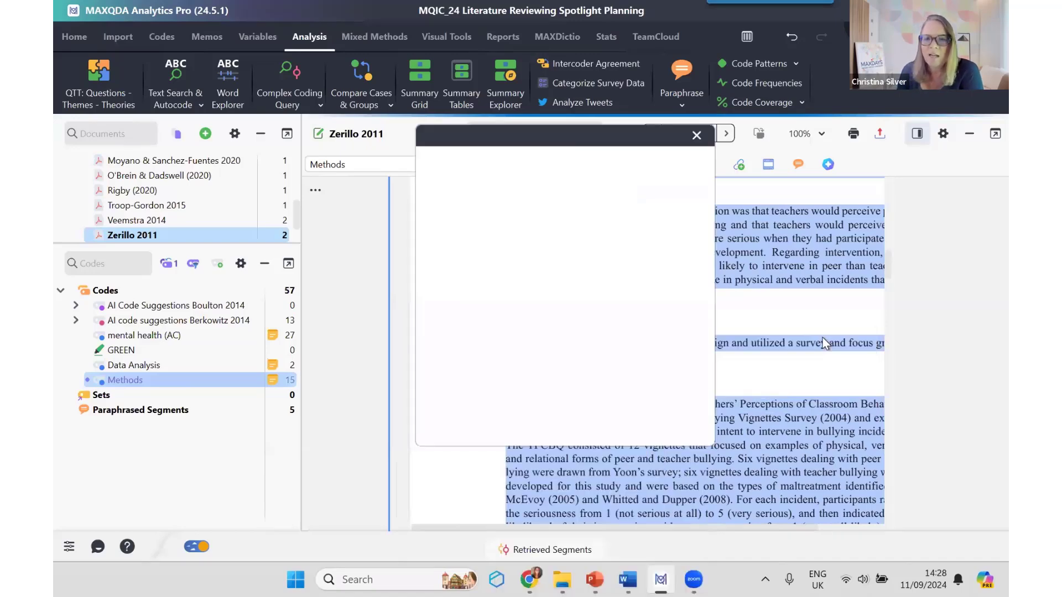
pyautogui.click(581, 409)
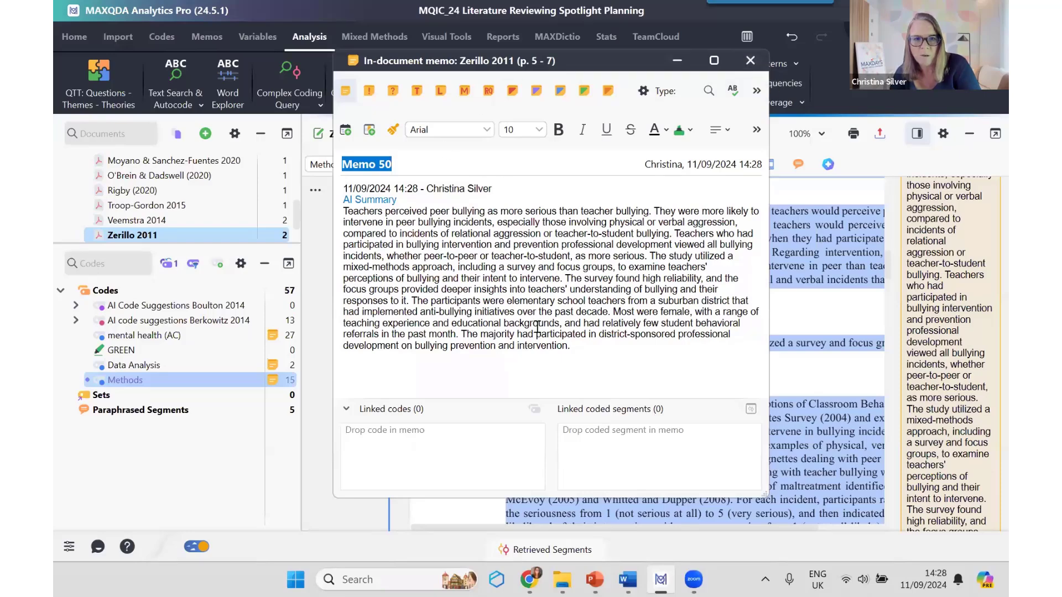
pyautogui.click(750, 60)
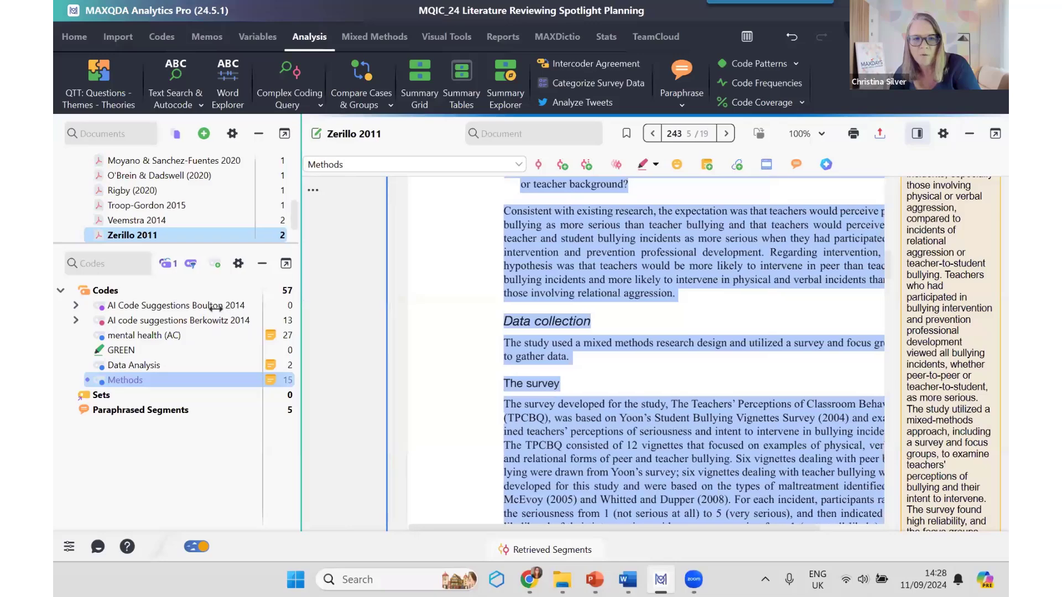
# Step: Widen the memo sidebar beside the Zerillo 2011 text, select the mental health (AC) code, and deactivate the Methods code
pyautogui.moveTo(298, 304); pyautogui.dragTo(285, 304)
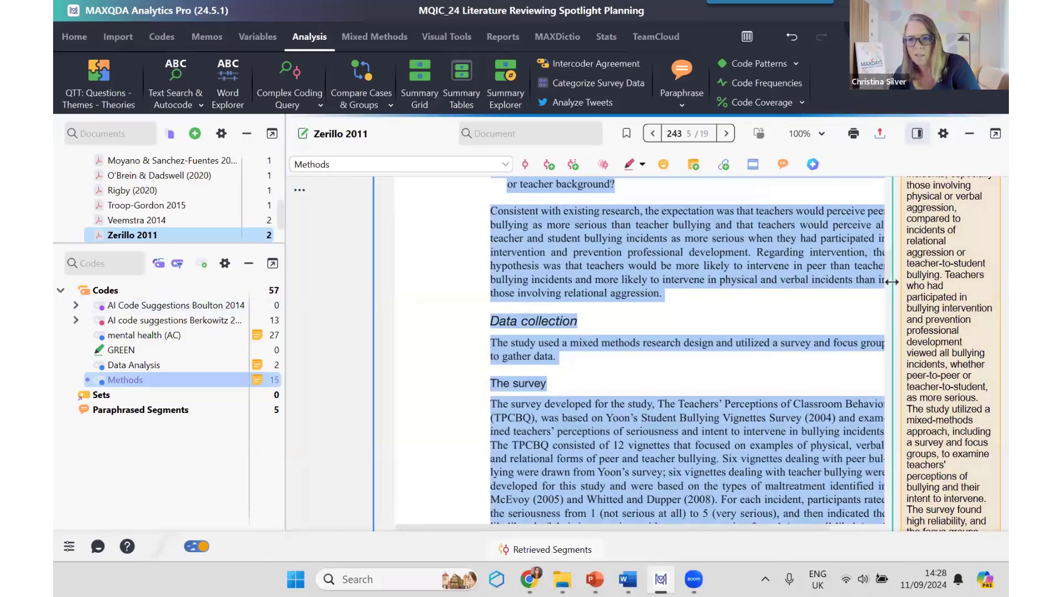
pyautogui.moveTo(892, 282); pyautogui.dragTo(763, 295)
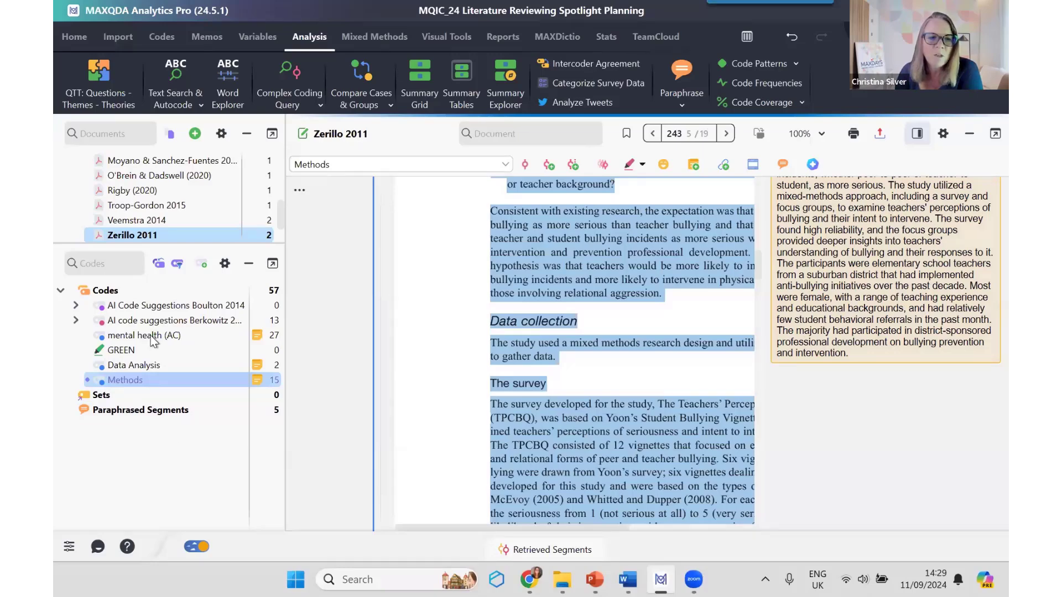
pyautogui.moveTo(154, 341)
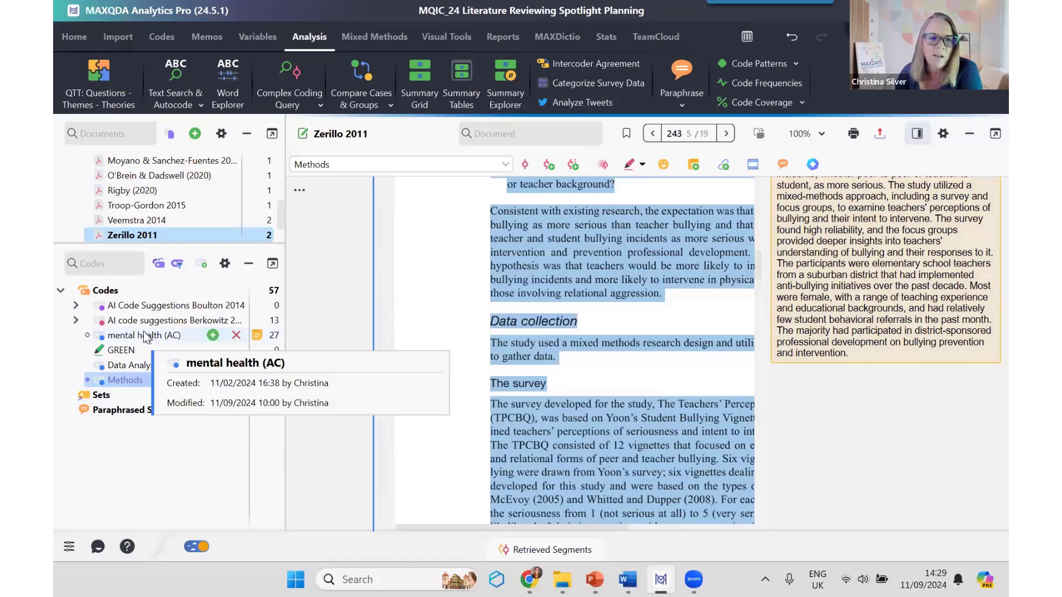
pyautogui.click(145, 337)
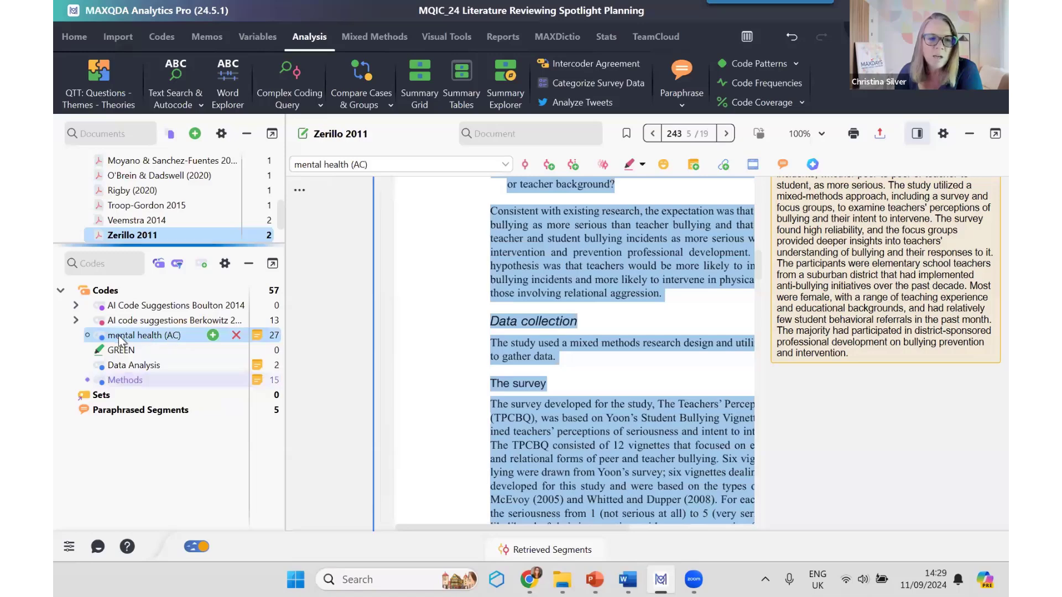
pyautogui.click(89, 381)
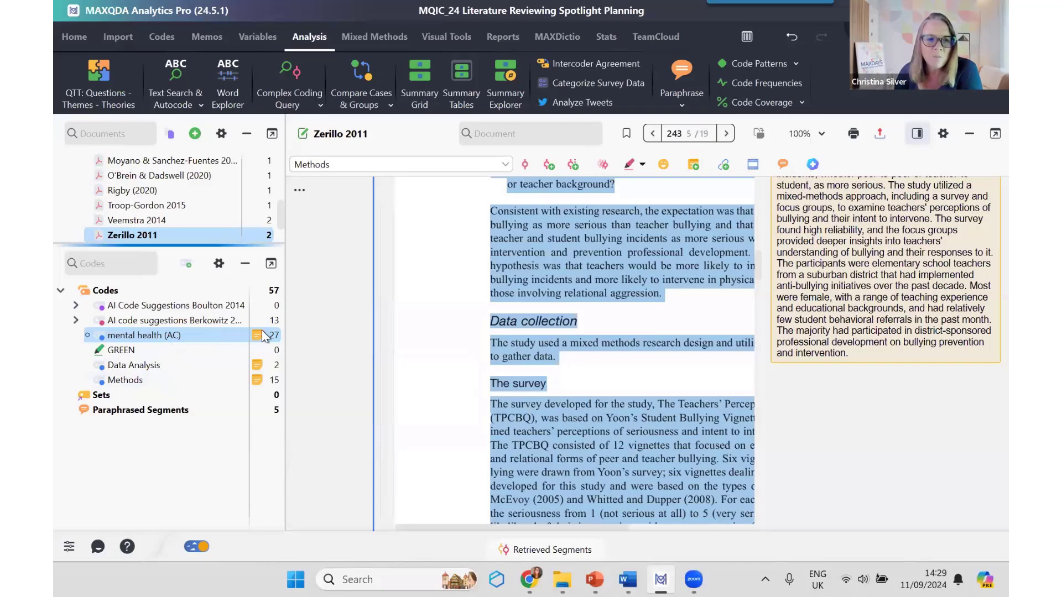
# Step: Open the mental health (AC) code memo, check the AI Assist options for summarizing its coded segments, and close everything without summarizing
pyautogui.moveTo(258, 336)
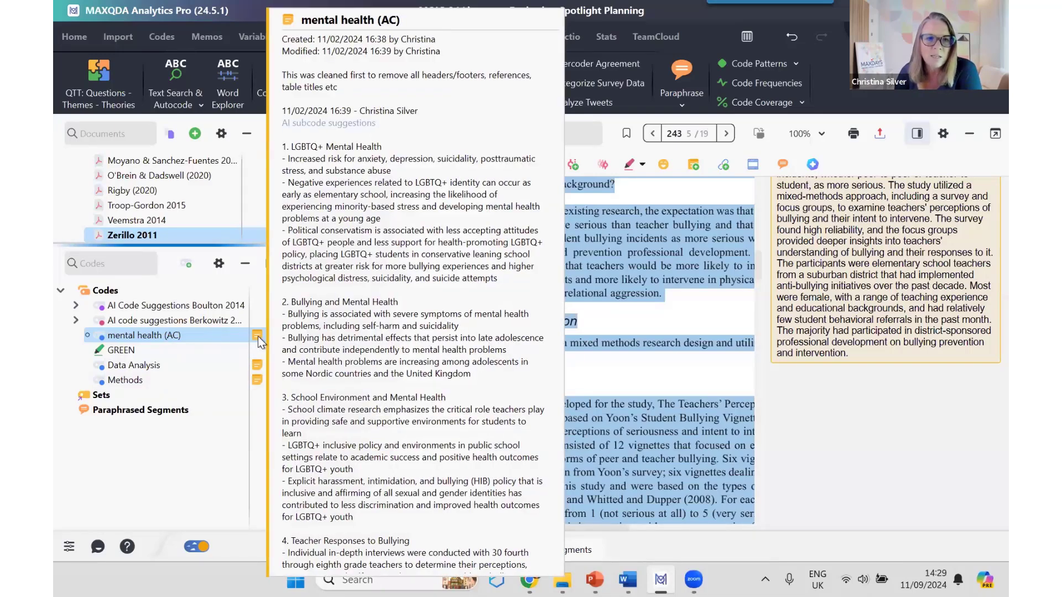
pyautogui.doubleClick(258, 337)
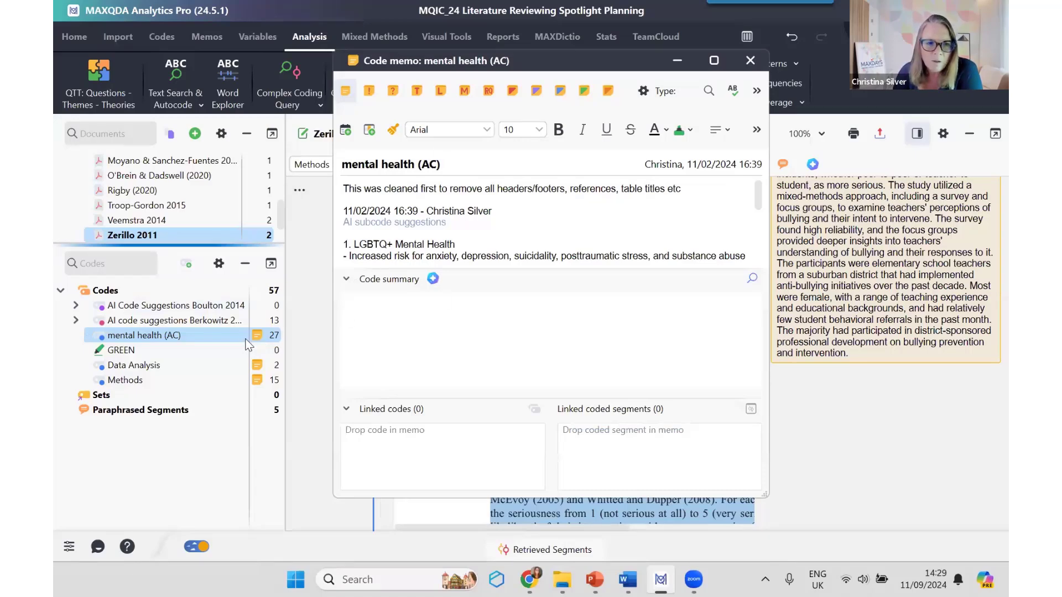
pyautogui.click(434, 280)
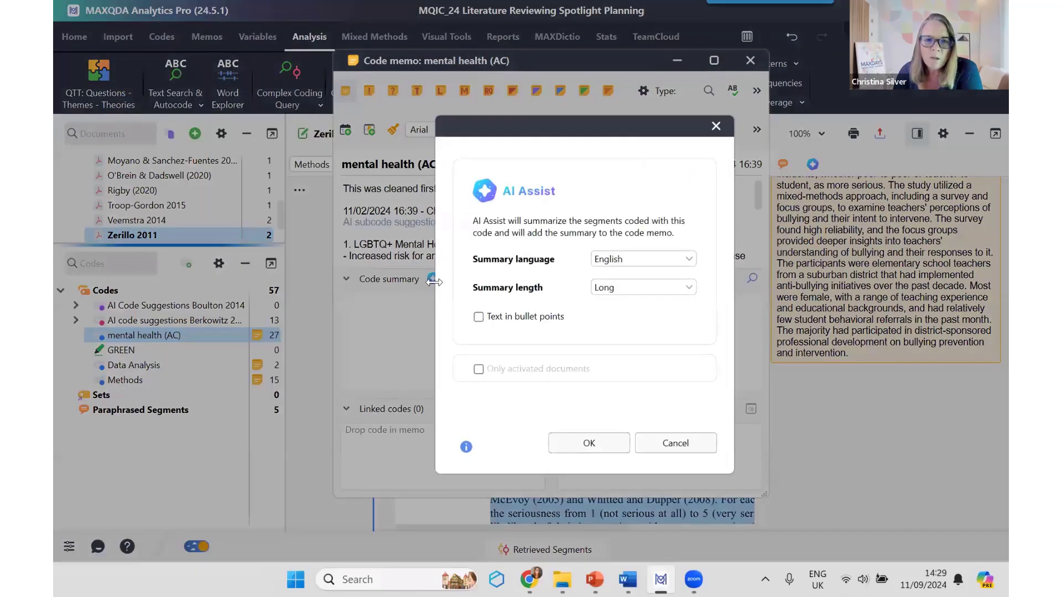
pyautogui.click(588, 447)
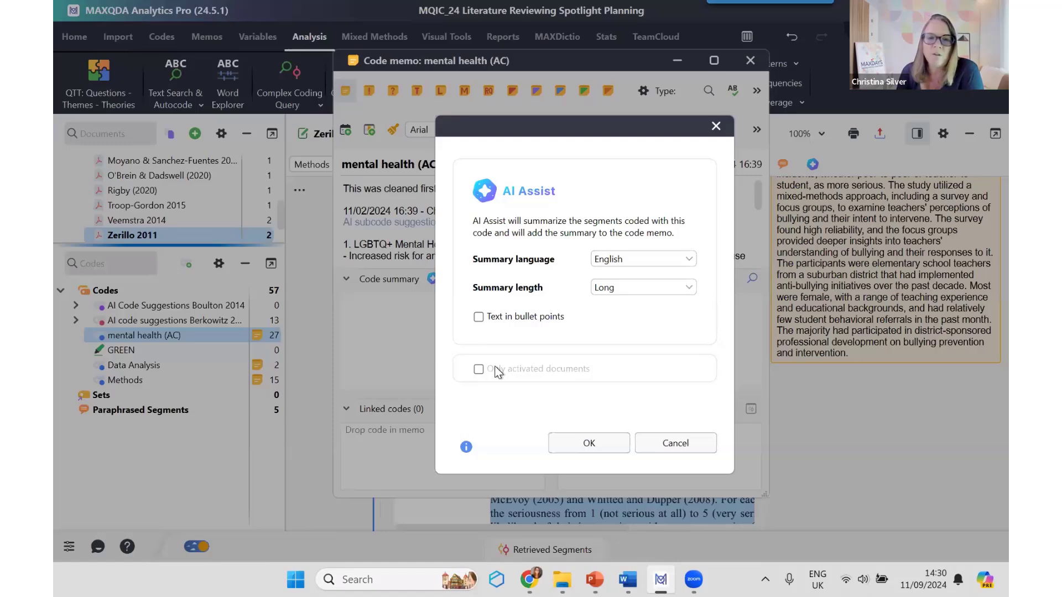
pyautogui.click(685, 443)
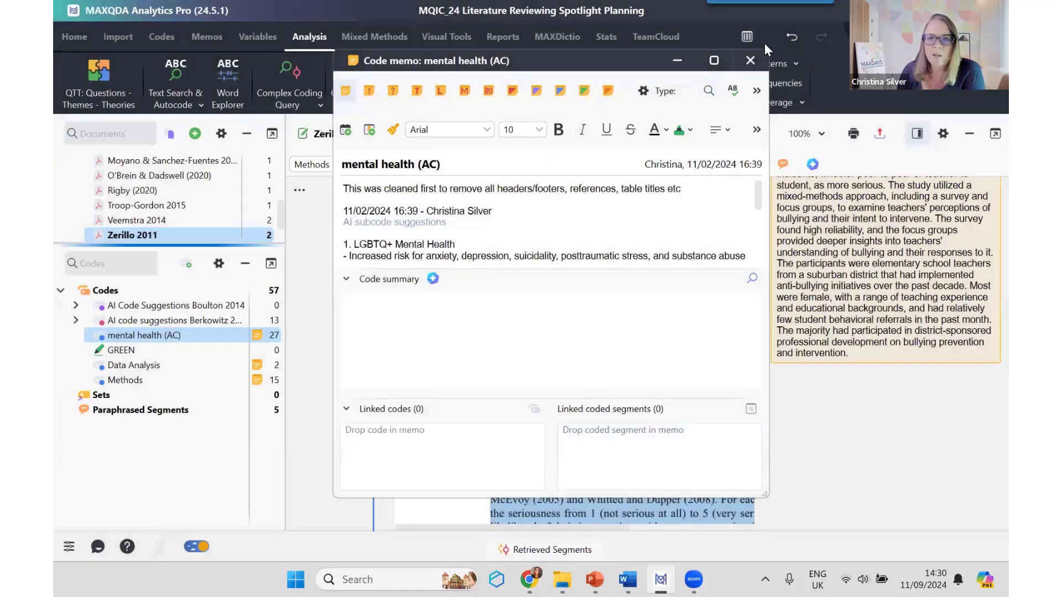
pyautogui.click(751, 61)
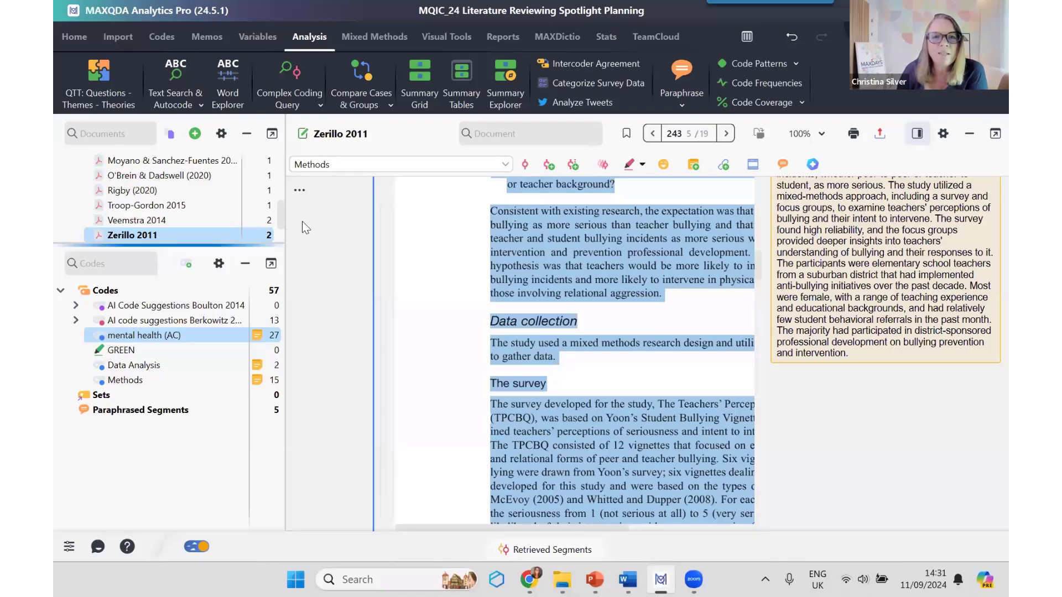
# Step: Open the Memo Manager with all memos, and collapse the Boulton and Berkowitz AI code suggestion groups to reach the in-document memos
pyautogui.click(216, 37)
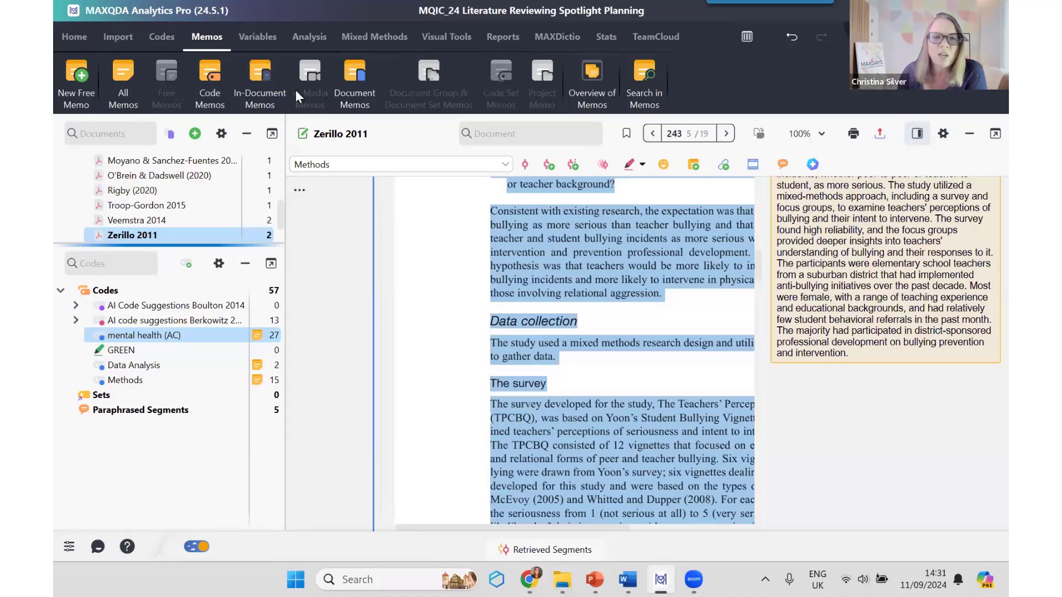
pyautogui.scroll(20, 469, 288)
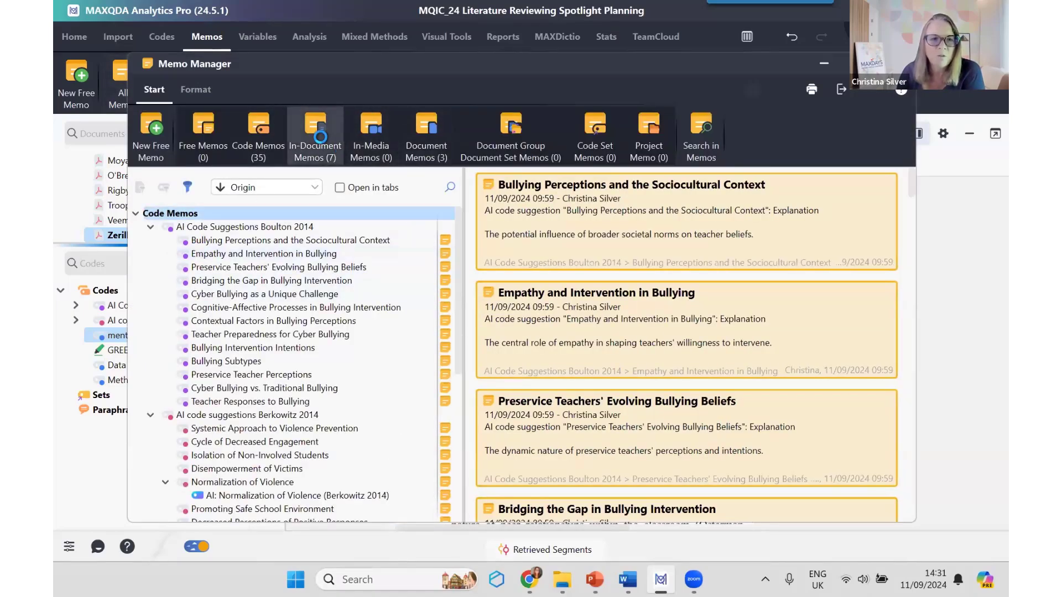
pyautogui.click(135, 213)
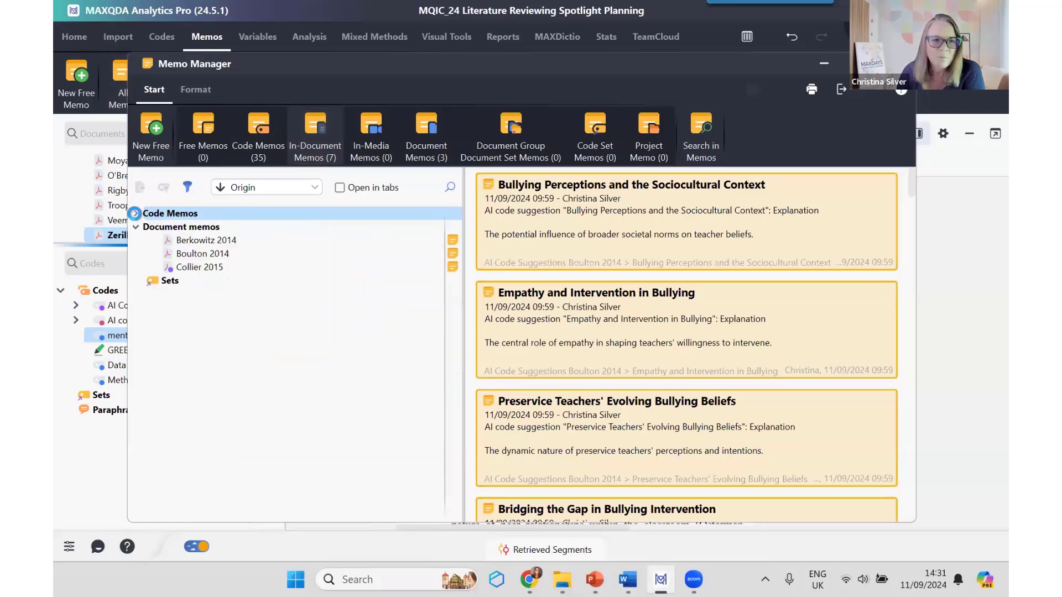
pyautogui.click(304, 134)
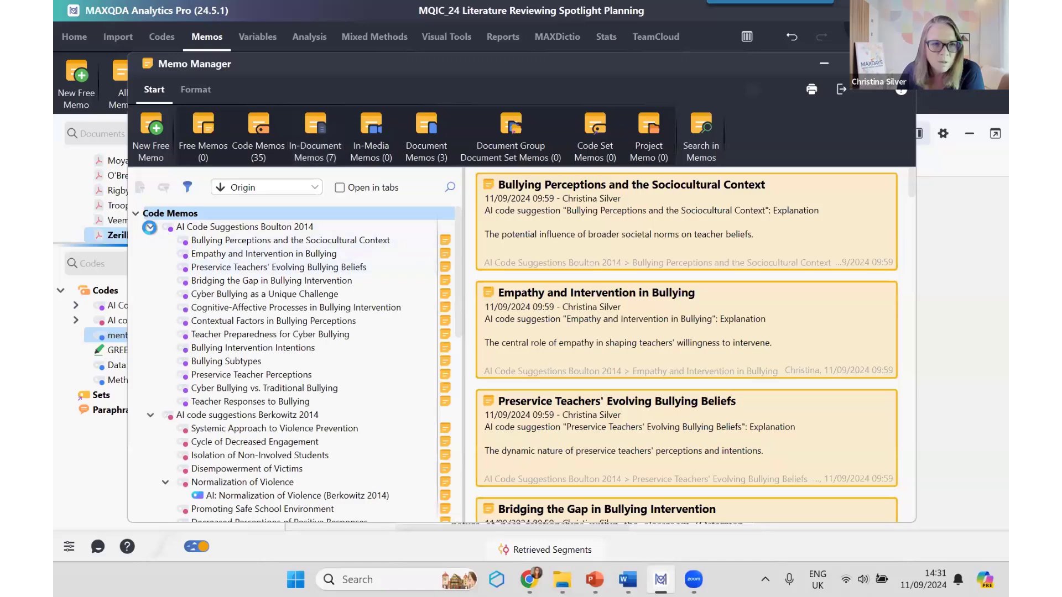
pyautogui.click(149, 227)
pyautogui.click(151, 240)
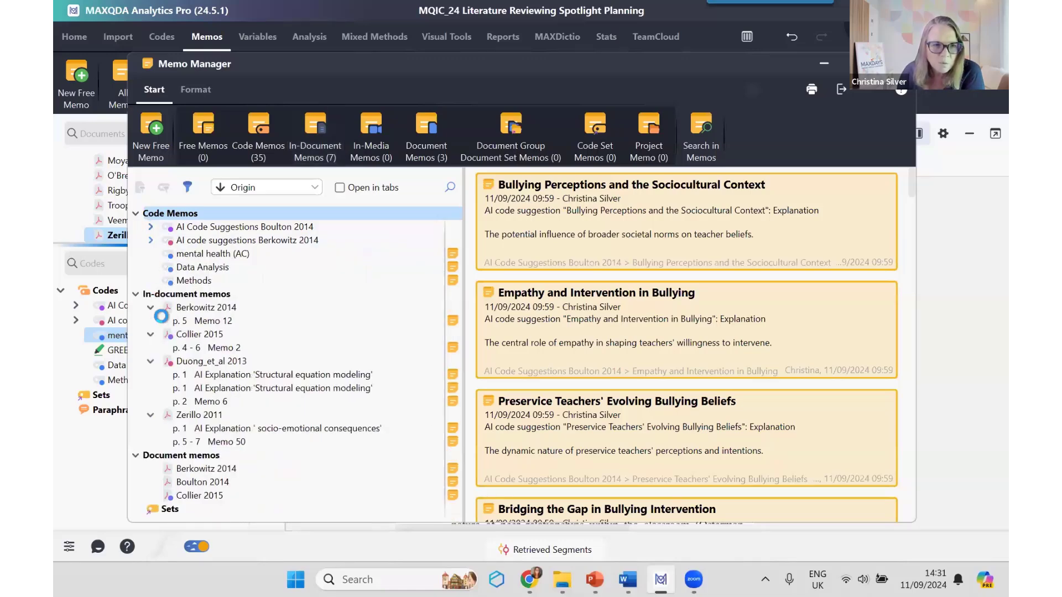
# Step: Read through the AI explanation memo on 'Structural equation modeling' attached to Duong_et_al 2013
pyautogui.click(255, 375)
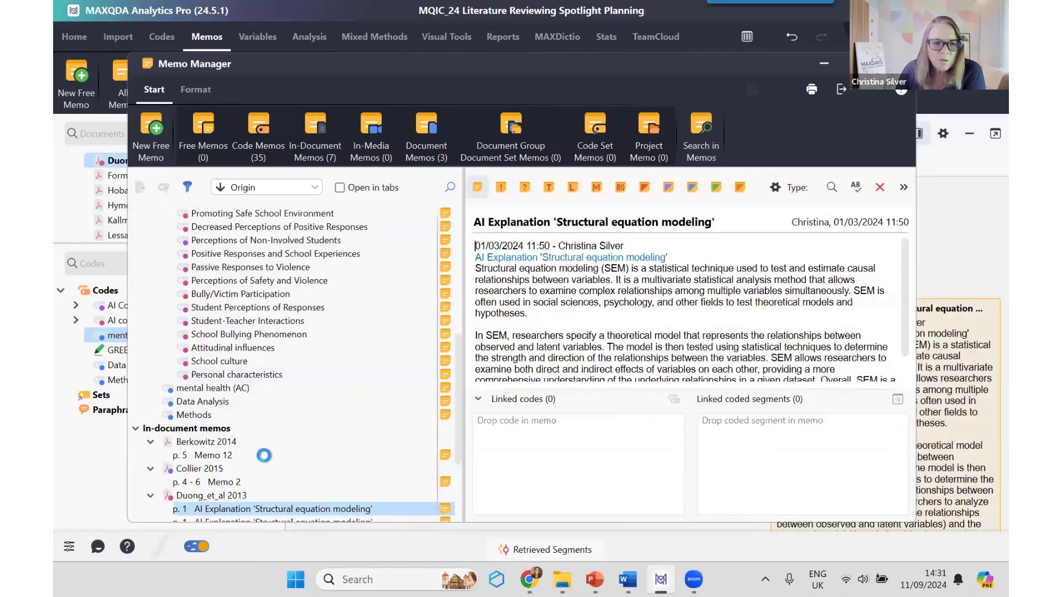
pyautogui.scroll(-1, 200, 496)
pyautogui.click(201, 496)
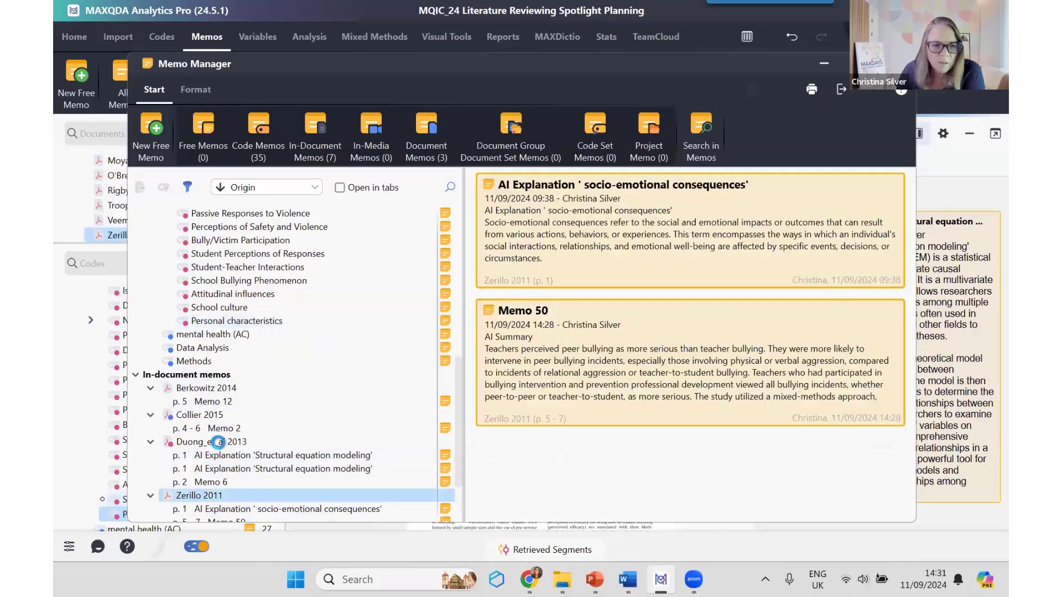
pyautogui.click(248, 458)
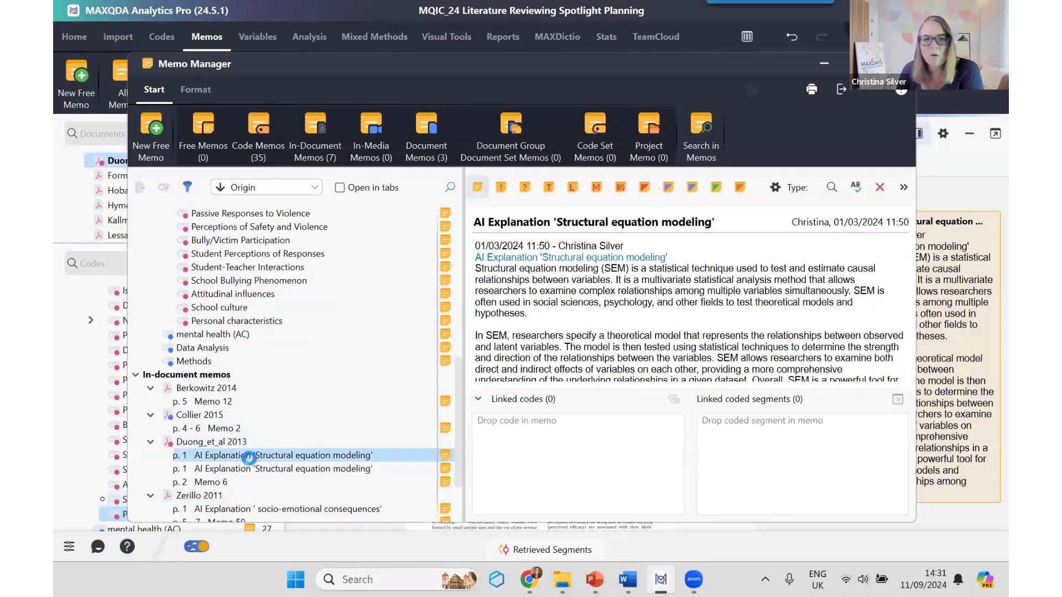
pyautogui.scroll(-2, 813, 327)
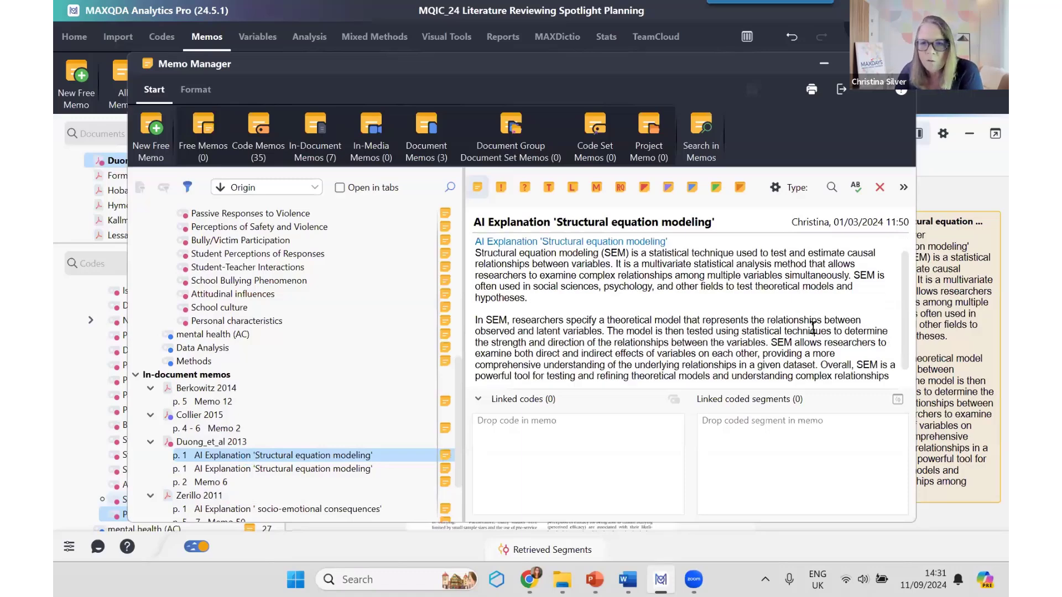
pyautogui.scroll(2, 813, 328)
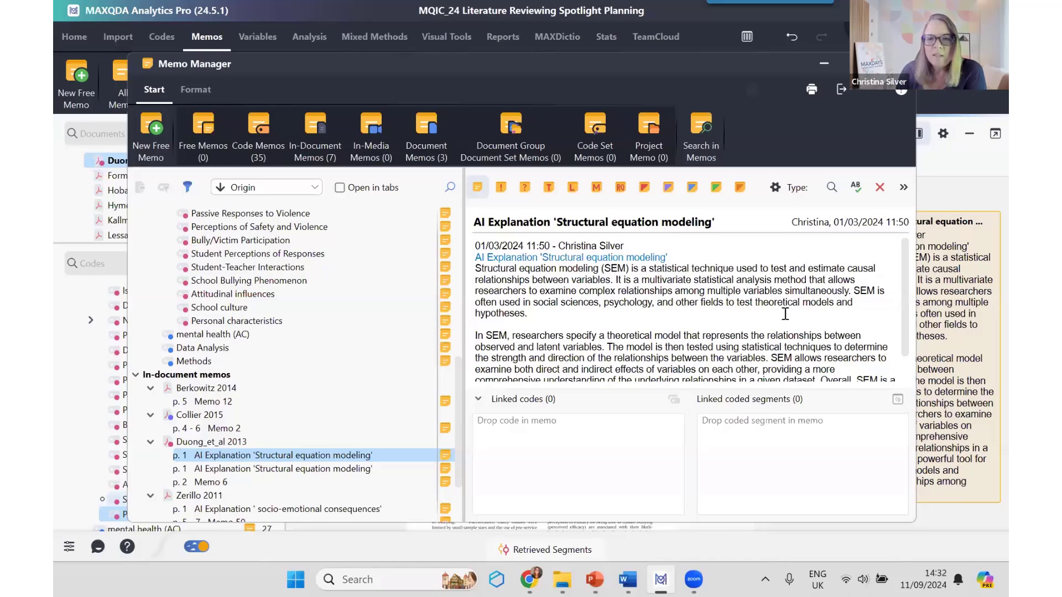
pyautogui.scroll(-1, 739, 321)
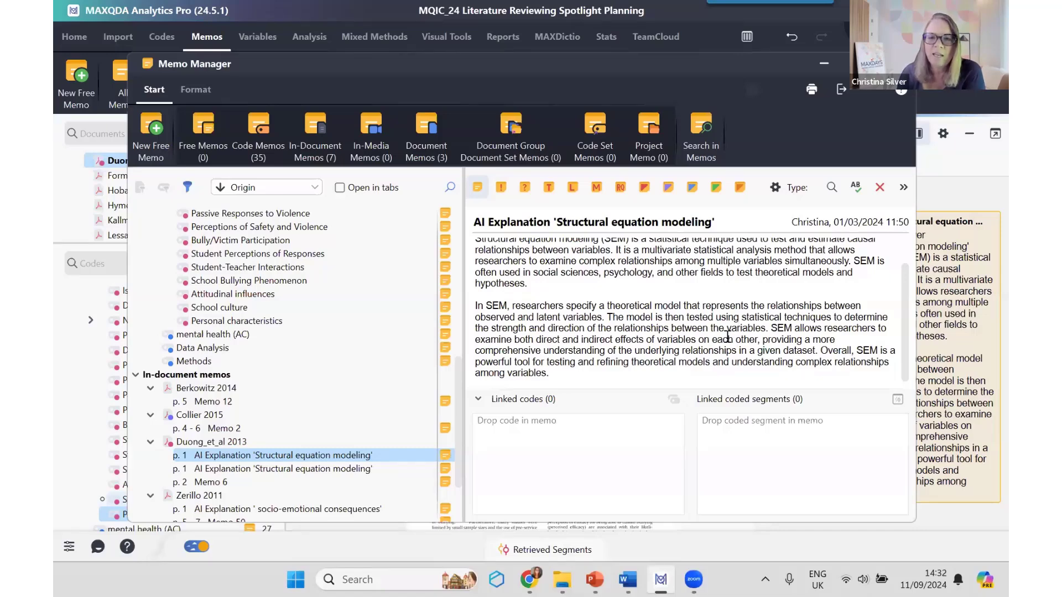
pyautogui.scroll(1, 727, 336)
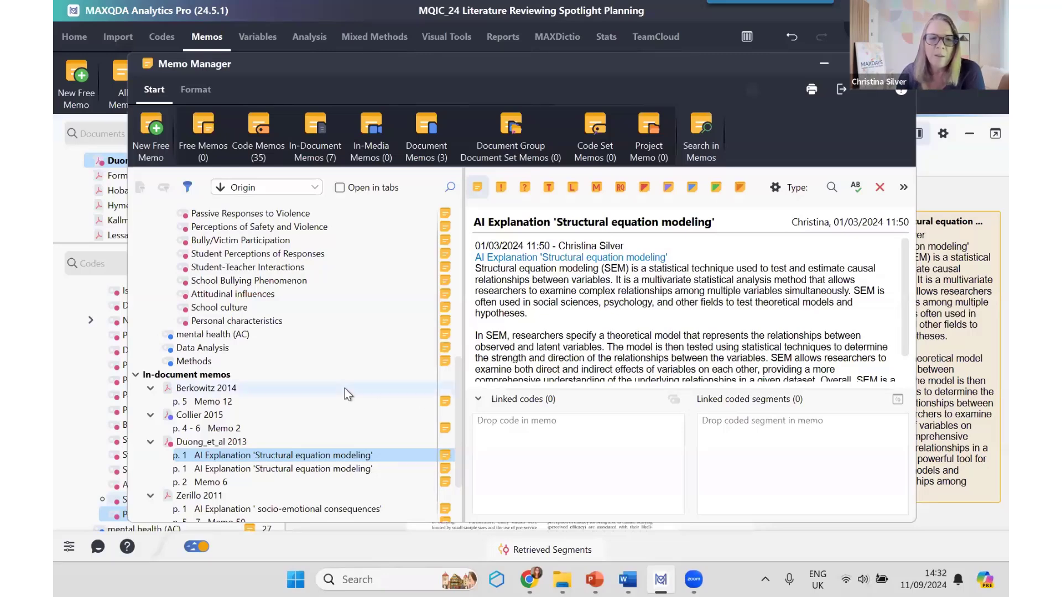
# Step: View the AI explanation memo on 'socio-emotional consequences' in Zerillo 2011, and return from the Memo Manager to the document
pyautogui.scroll(-1, 345, 389)
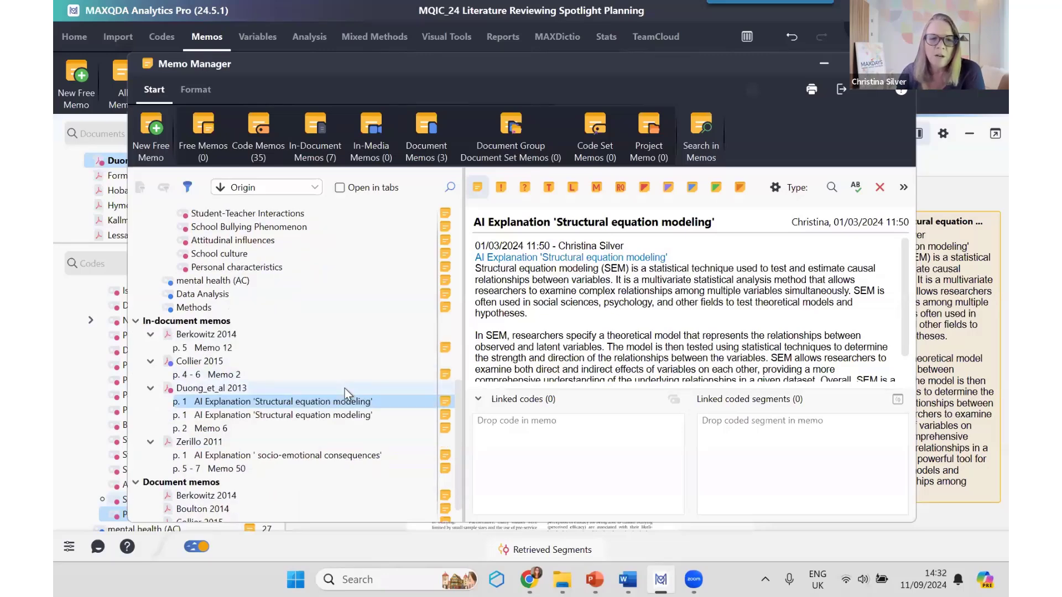
pyautogui.click(328, 455)
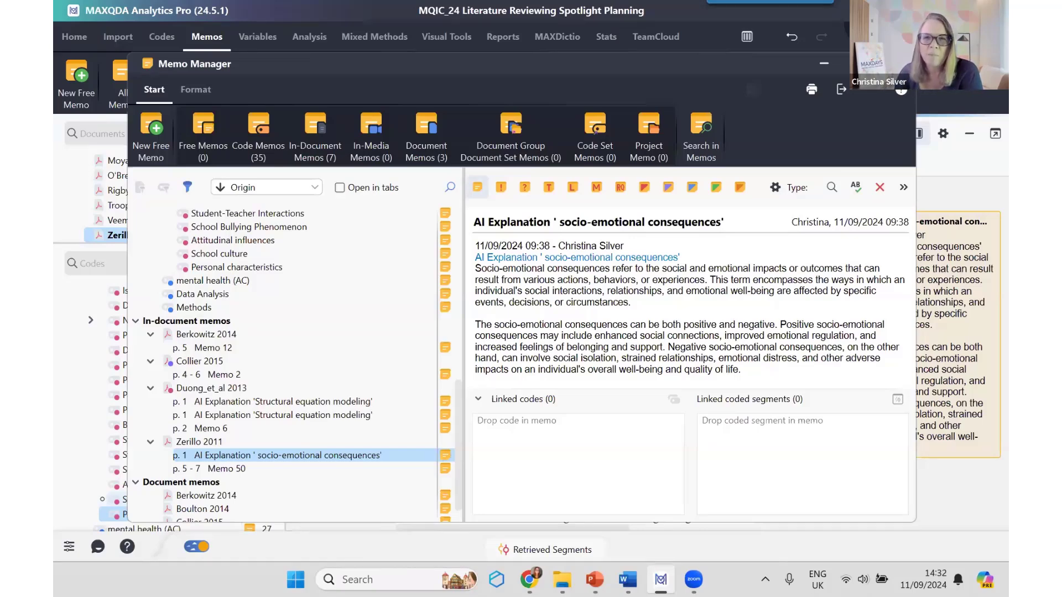
pyautogui.click(901, 64)
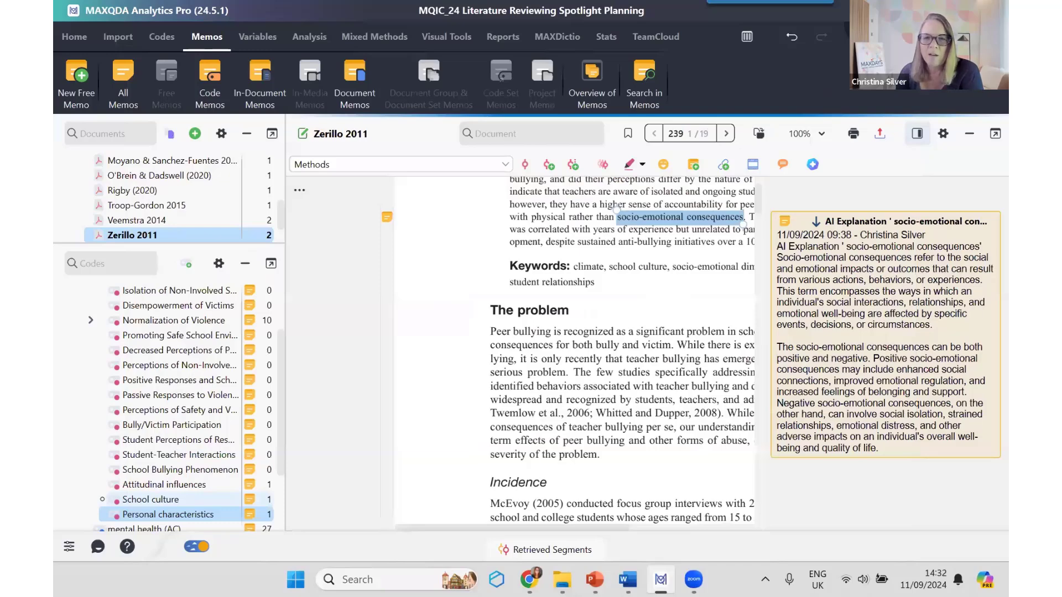
pyautogui.click(607, 308)
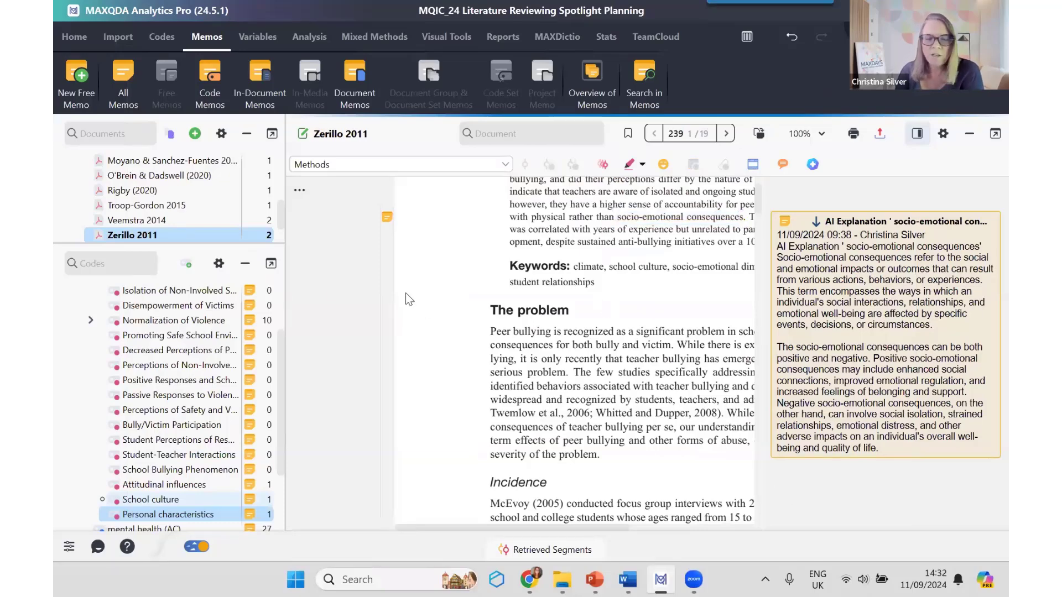
# Step: Open the Berkowitz 2014 article from the project's document list
pyautogui.scroll(2, 89, 299)
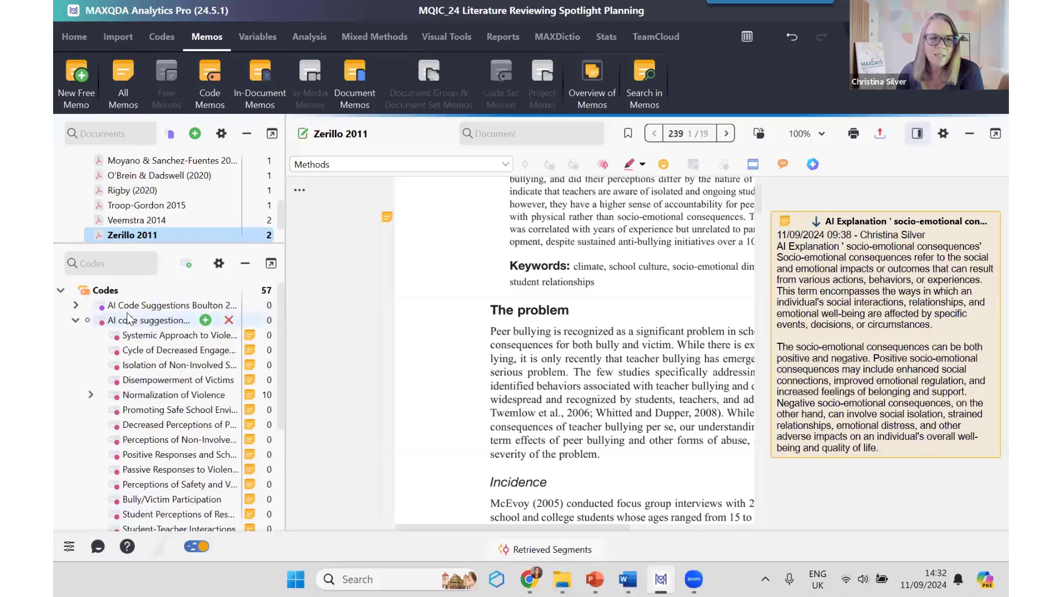
pyautogui.scroll(5, 149, 177)
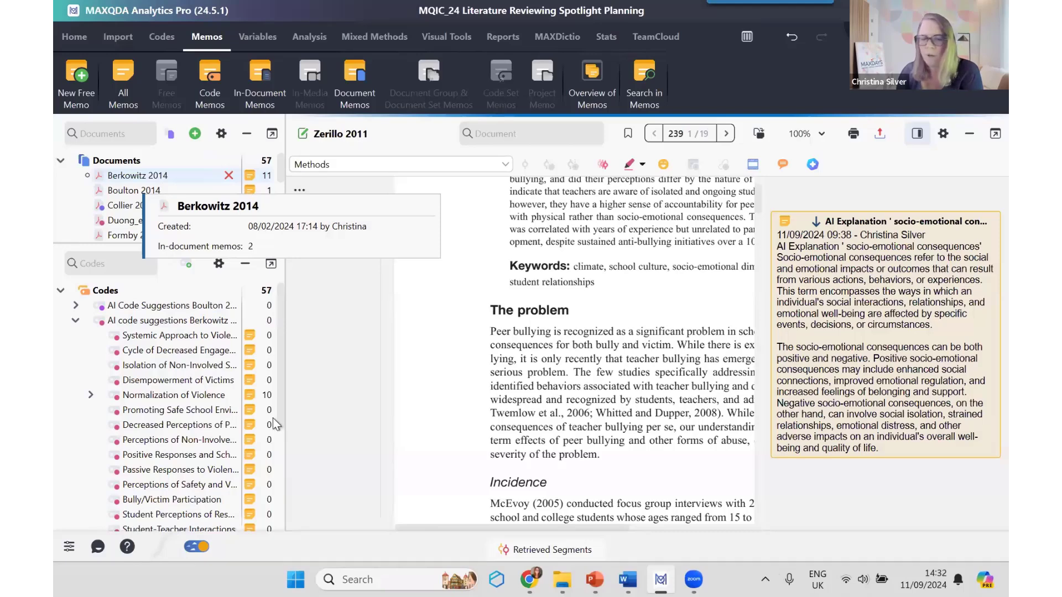
pyautogui.click(130, 175)
pyautogui.doubleClick(130, 175)
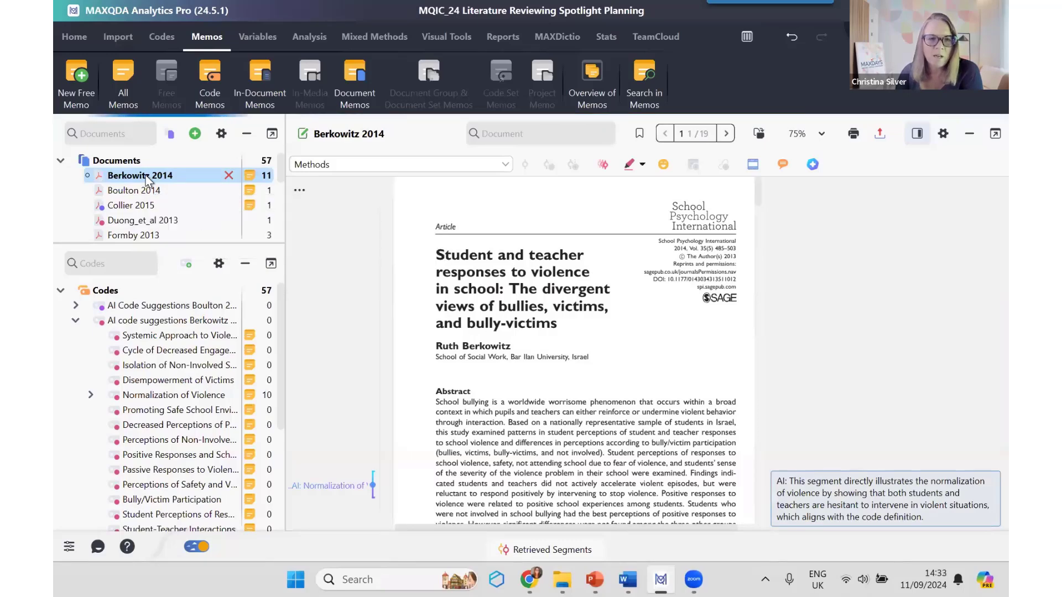
# Step: Start an AI Assist chat with the Berkowitz 2014 document and ask "what methods were used in this study to understand bullying?"
pyautogui.rightClick(147, 178)
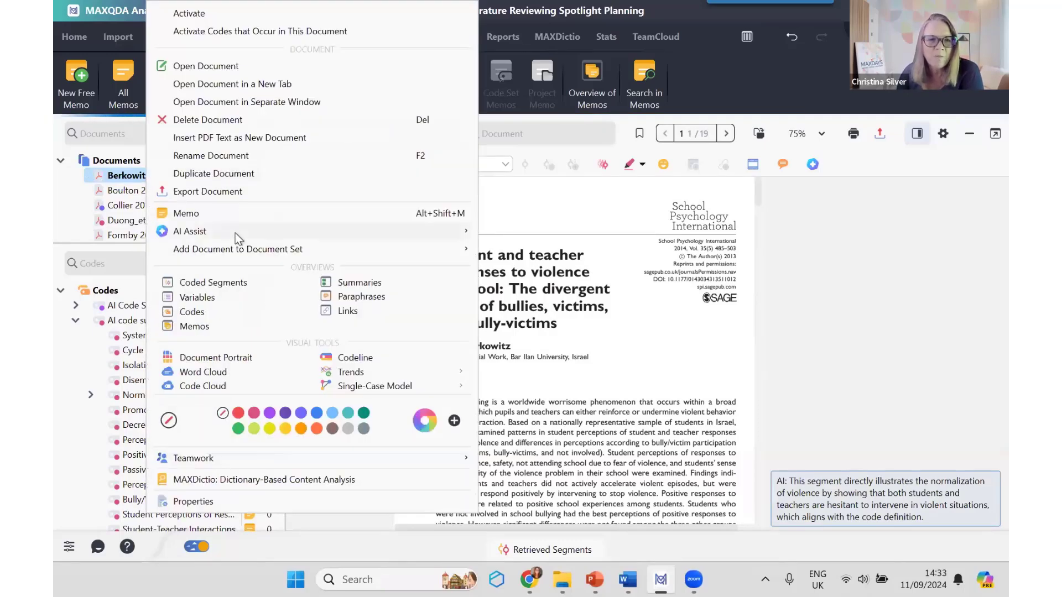
pyautogui.moveTo(234, 233)
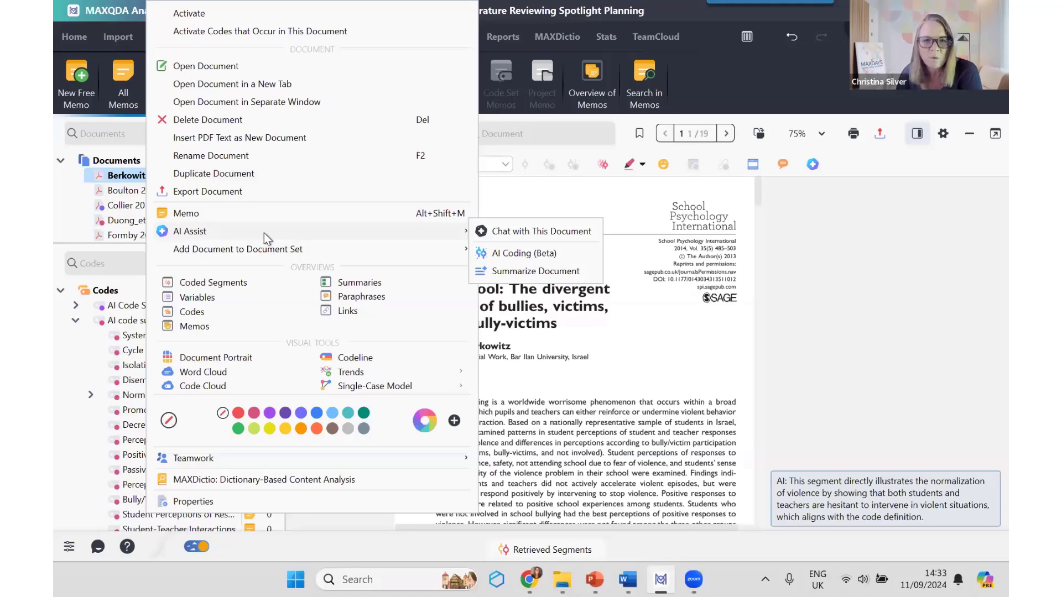
pyautogui.click(526, 232)
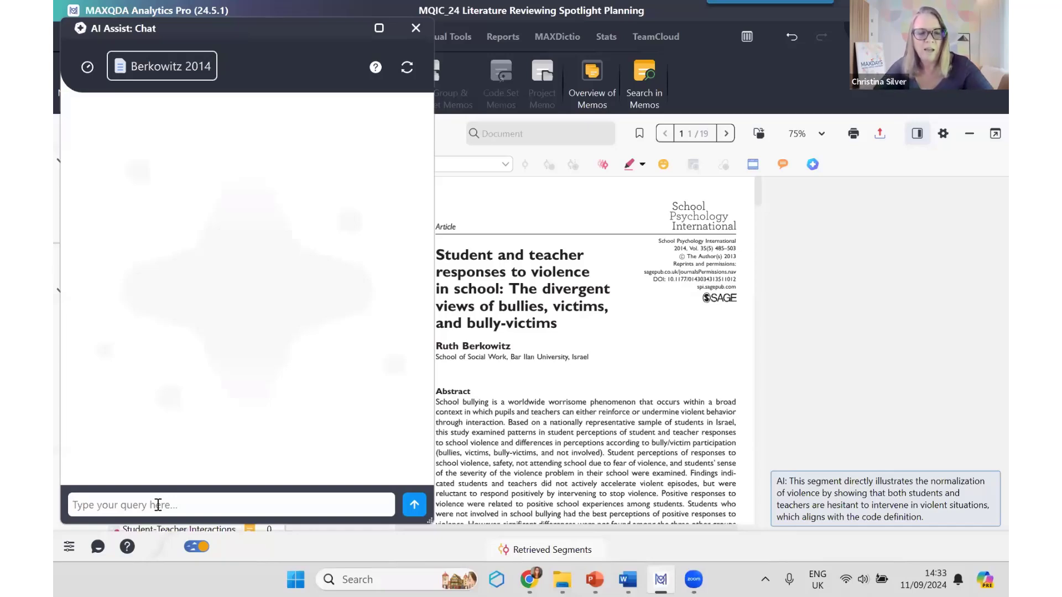
pyautogui.write('what')
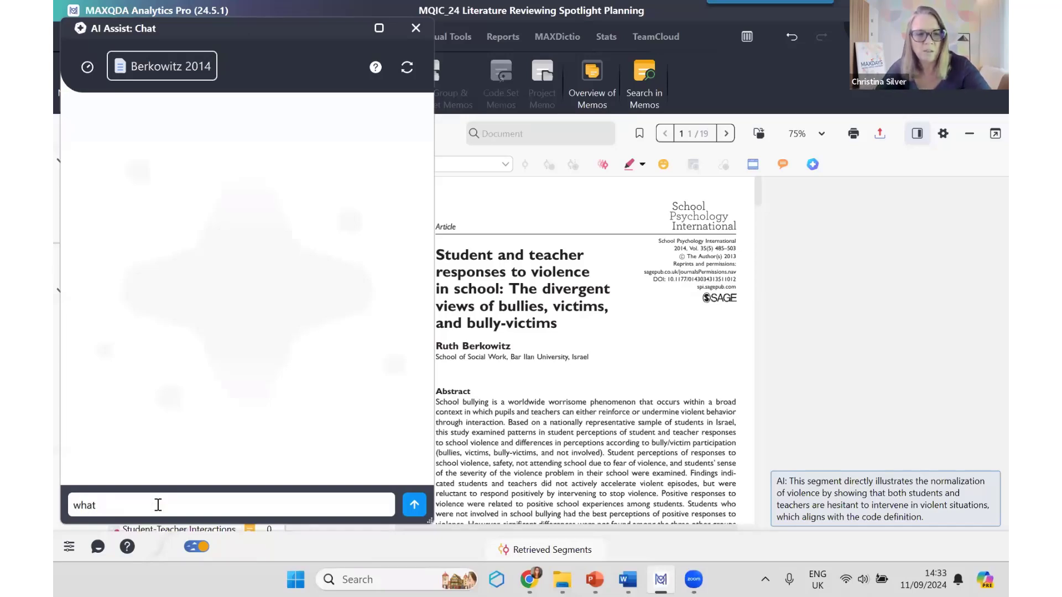
pyautogui.write(' methods w')
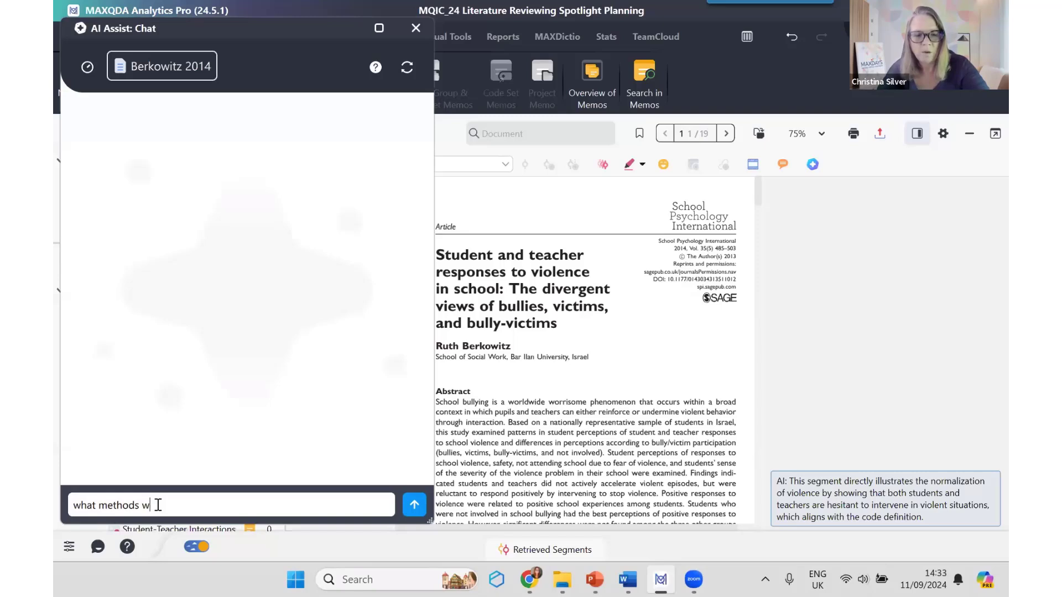
pyautogui.write('ere used in t')
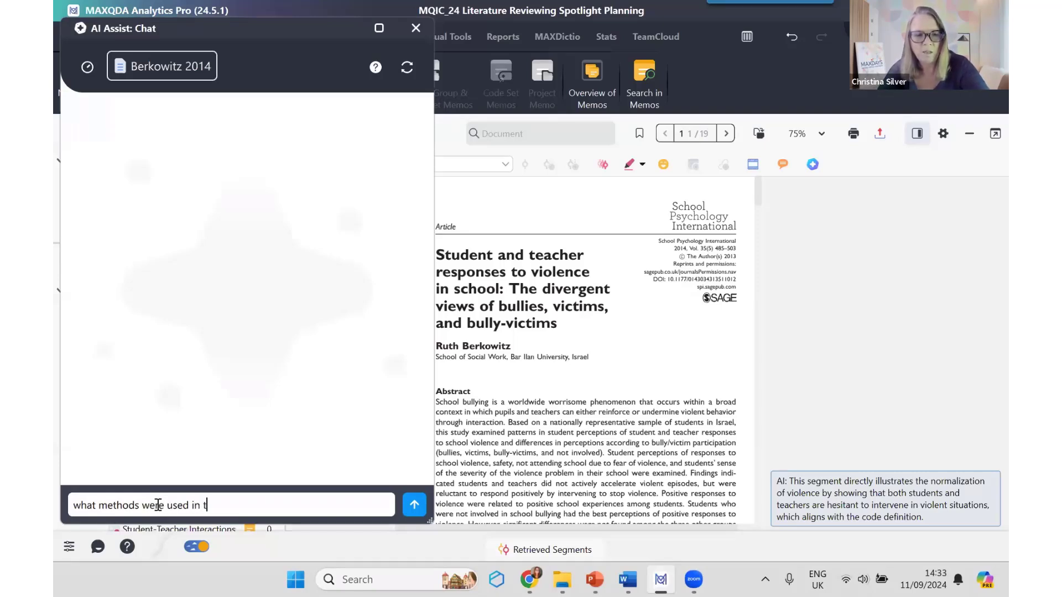
pyautogui.write('his stud')
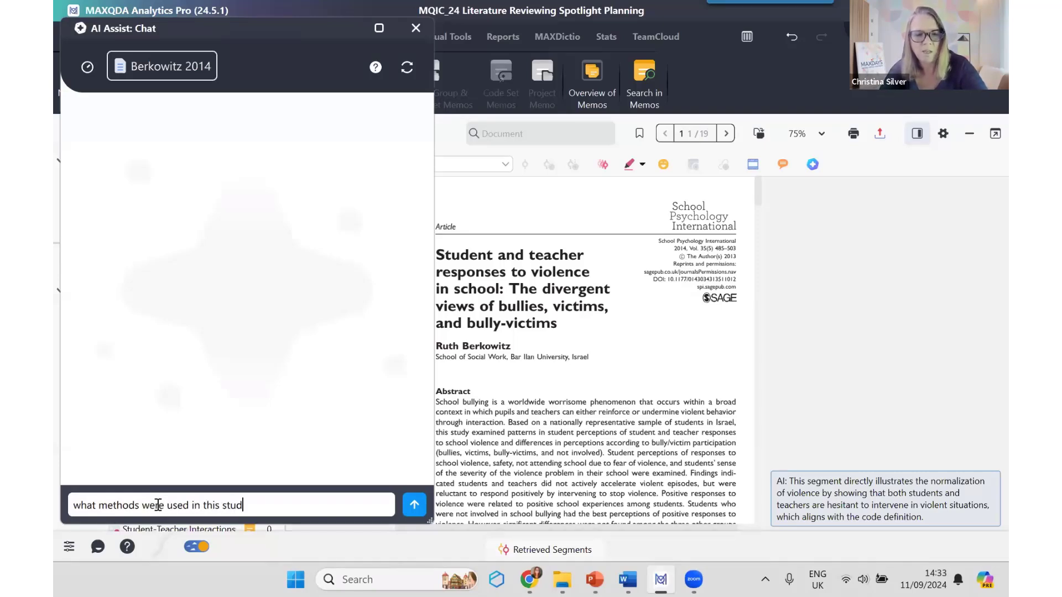
pyautogui.write('y to understand ')
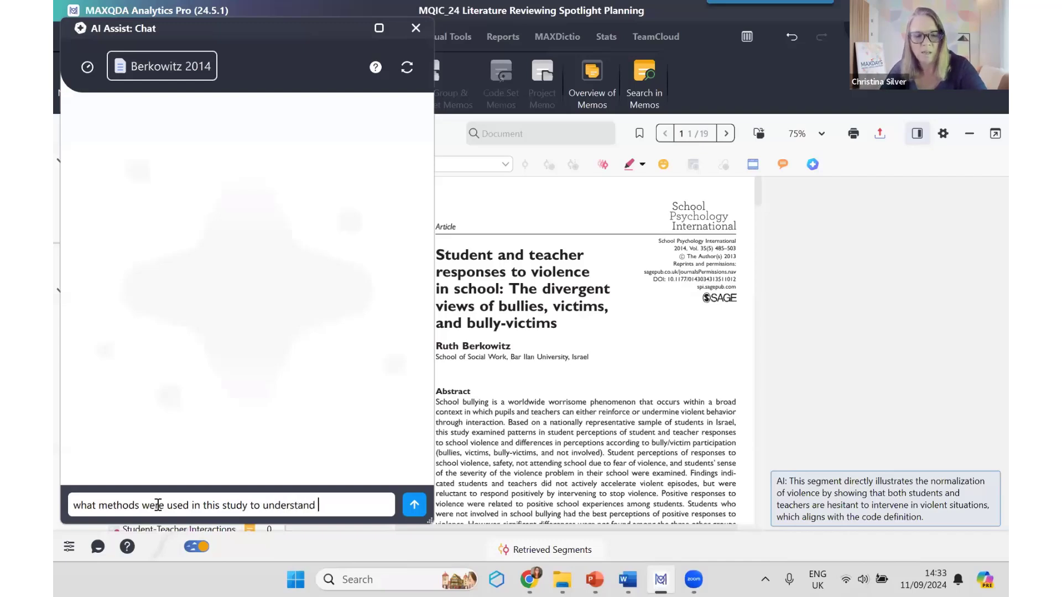
pyautogui.write('bullying?')
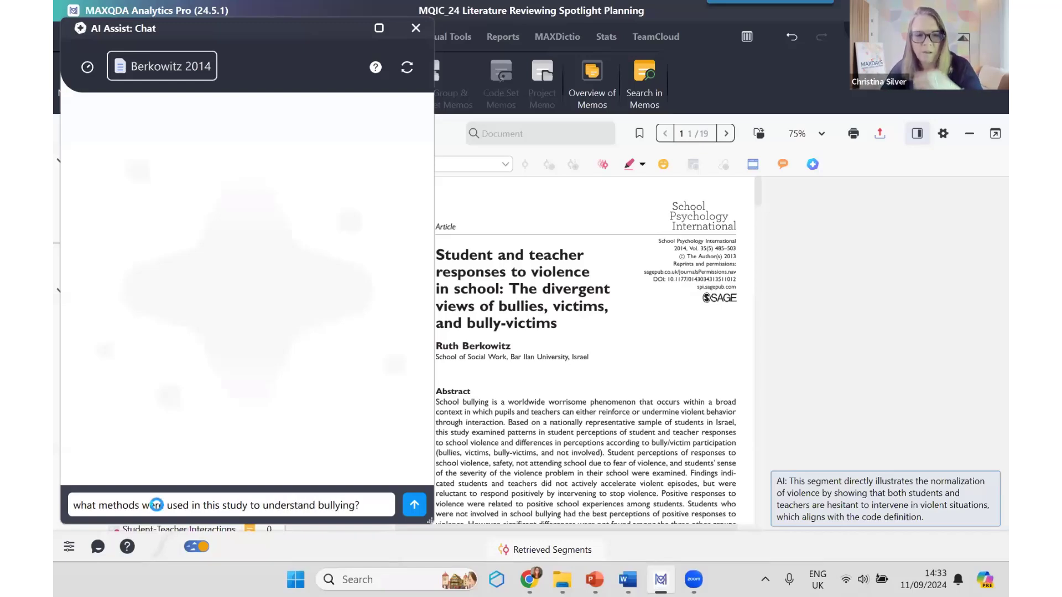
pyautogui.press('Return')
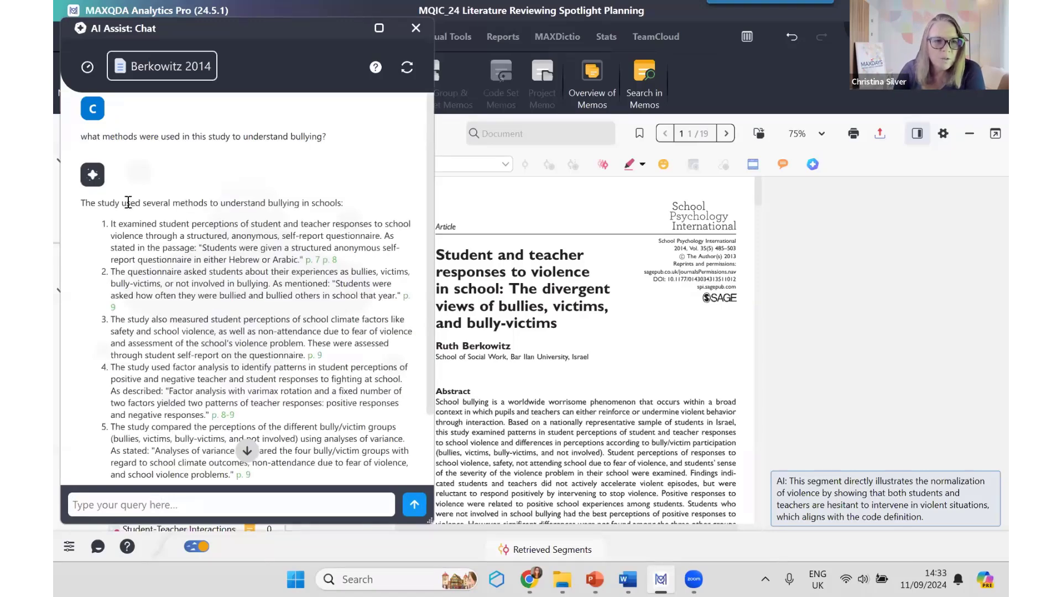
# Step: Read through the AI answer on methods and check its cited source passages on pages 7, 8 and 9 of the article
pyautogui.scroll(-2, 241, 366)
pyautogui.scroll(2, 241, 367)
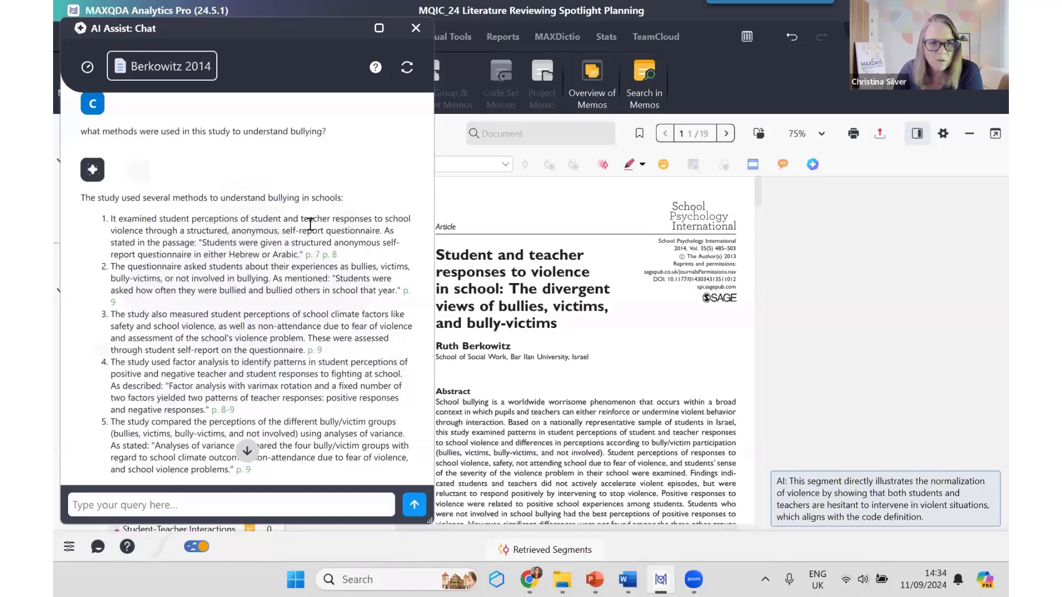
pyautogui.click(313, 255)
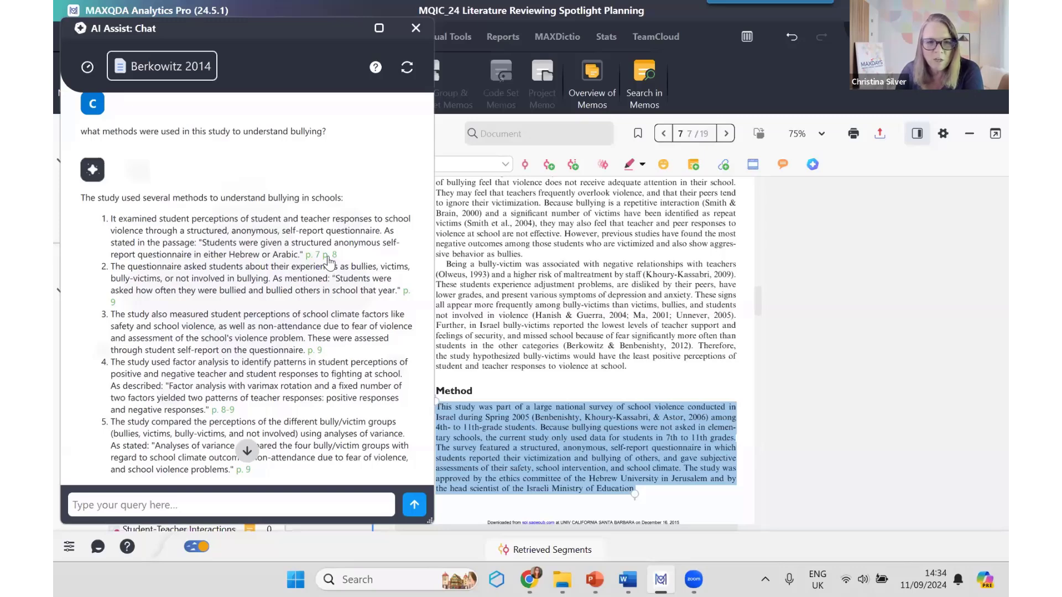
pyautogui.click(330, 256)
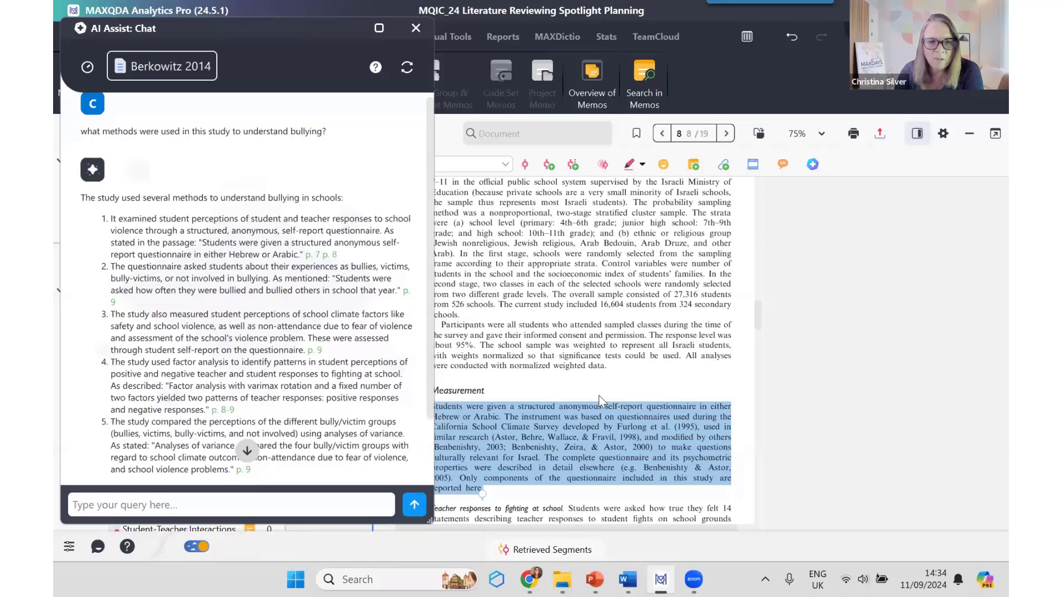
pyautogui.click(408, 294)
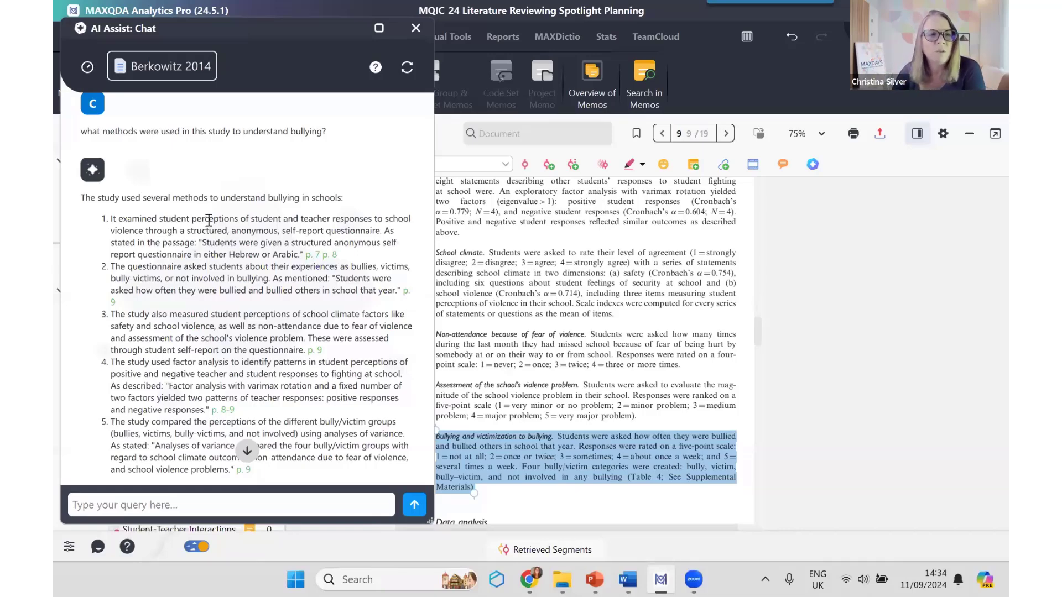
pyautogui.scroll(-3, 266, 287)
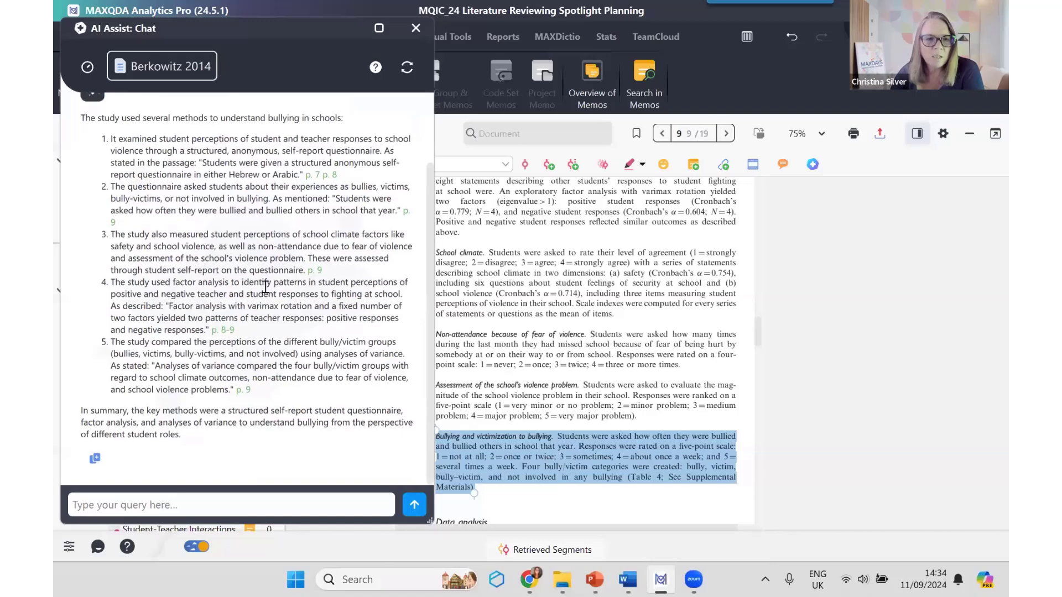
pyautogui.scroll(3, 266, 287)
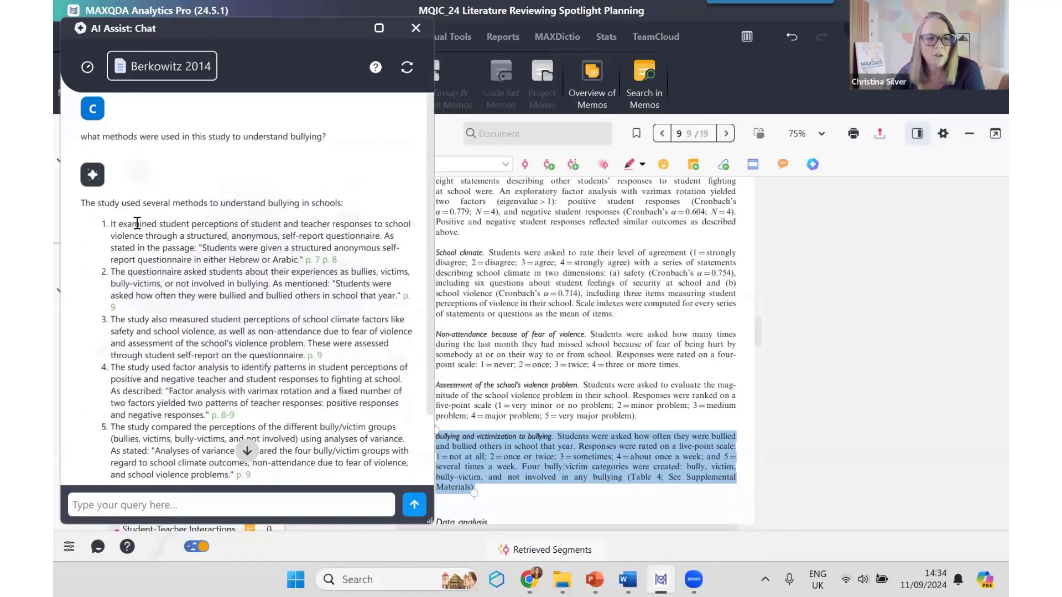
pyautogui.scroll(-3, 202, 299)
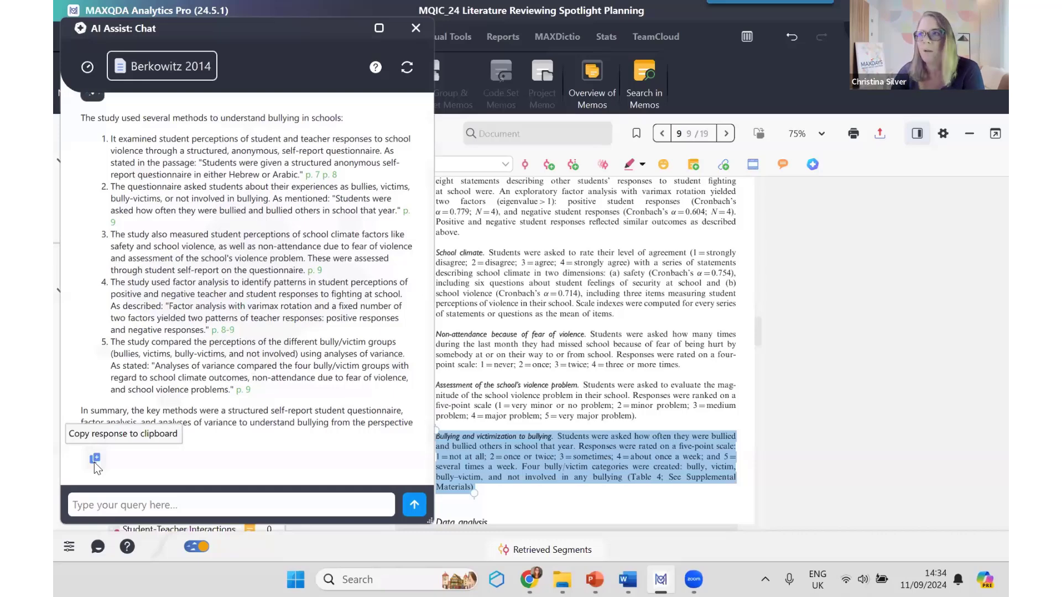
# Step: Review the archived Berkowitz 2014 chat in the chat history, covering previous research and study limitations, and close the chat
pyautogui.click(88, 68)
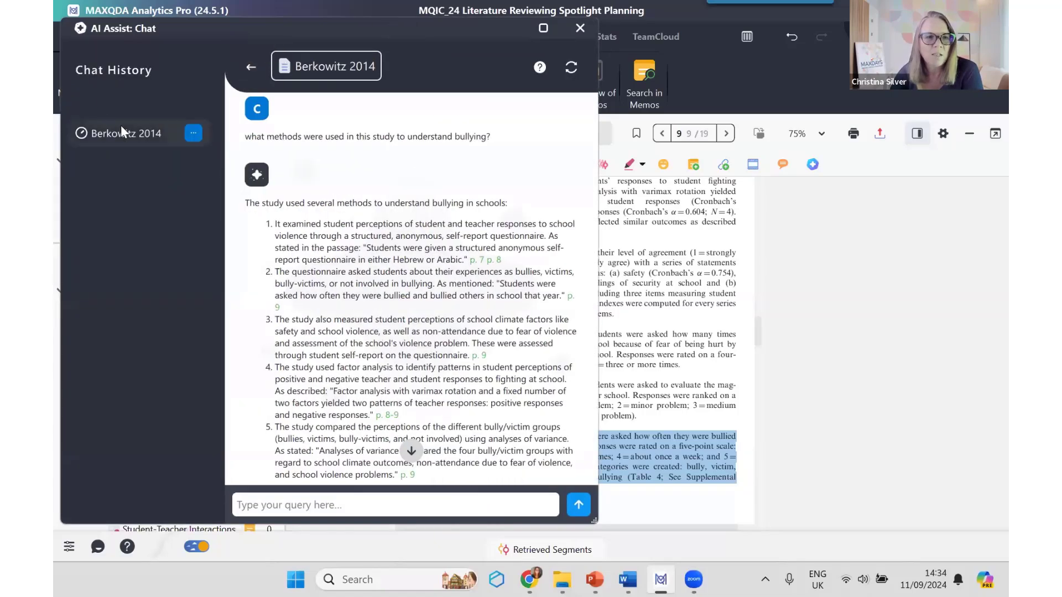
pyautogui.click(112, 138)
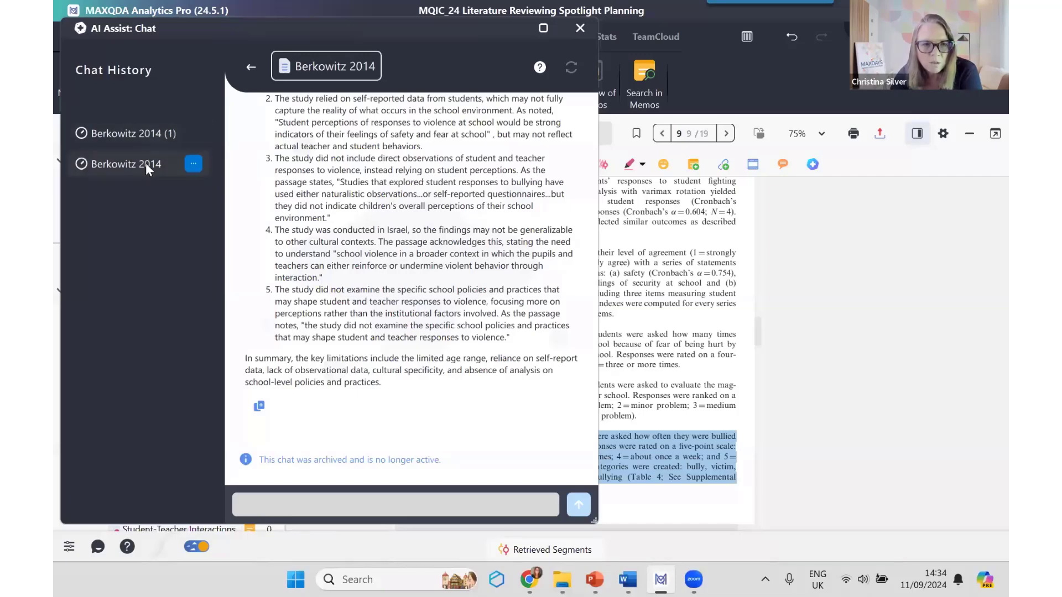
pyautogui.scroll(10, 311, 184)
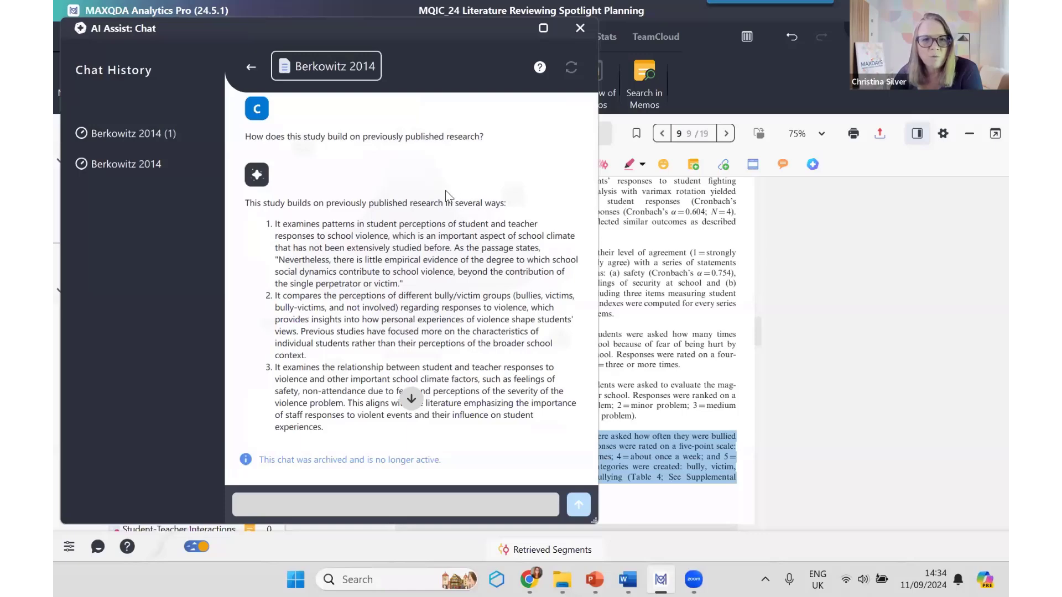
pyautogui.scroll(-6, 451, 195)
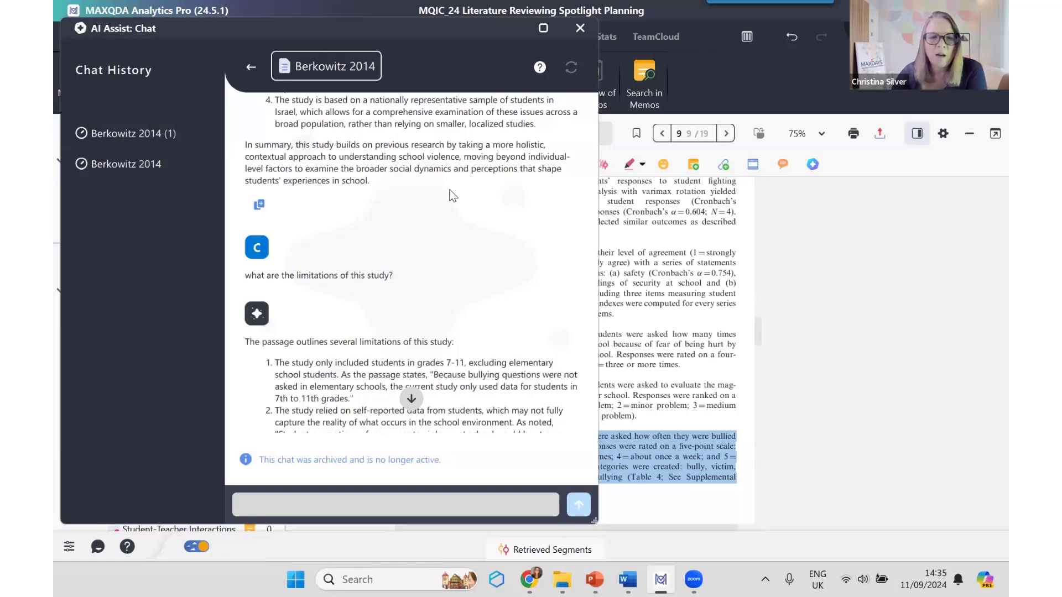
pyautogui.scroll(-5, 482, 296)
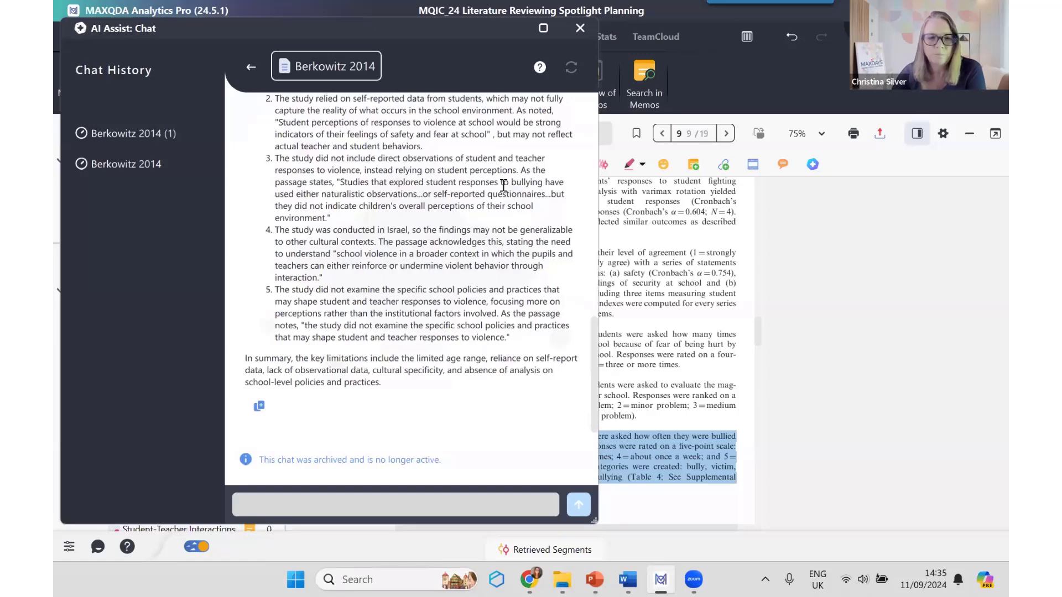
pyautogui.click(580, 28)
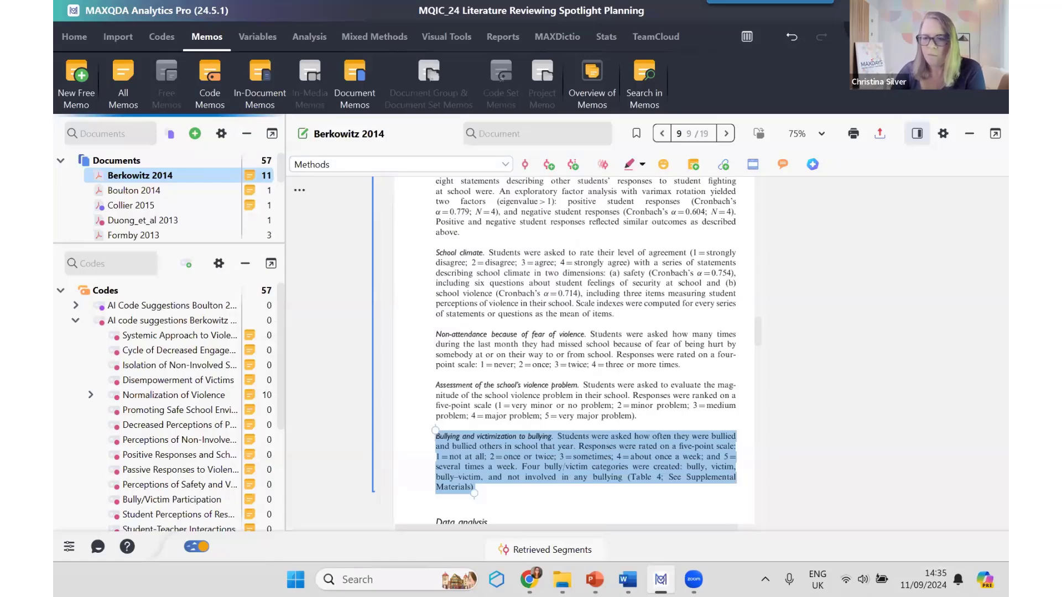
# Step: Collapse the Berkowitz AI code suggestions group and try to start an AI chat with the segments coded Methods
pyautogui.click(75, 321)
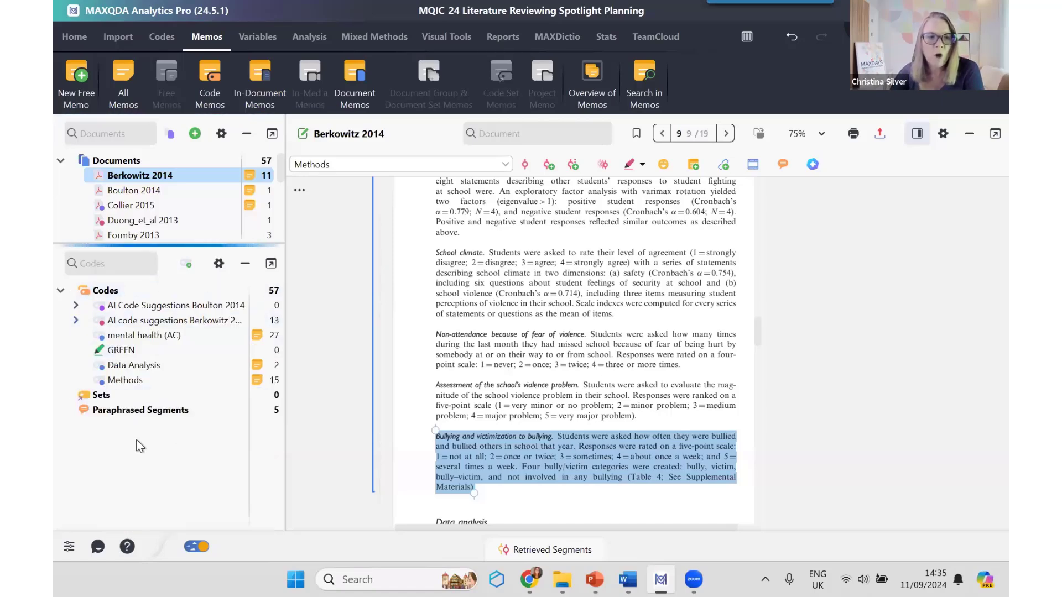
pyautogui.rightClick(128, 380)
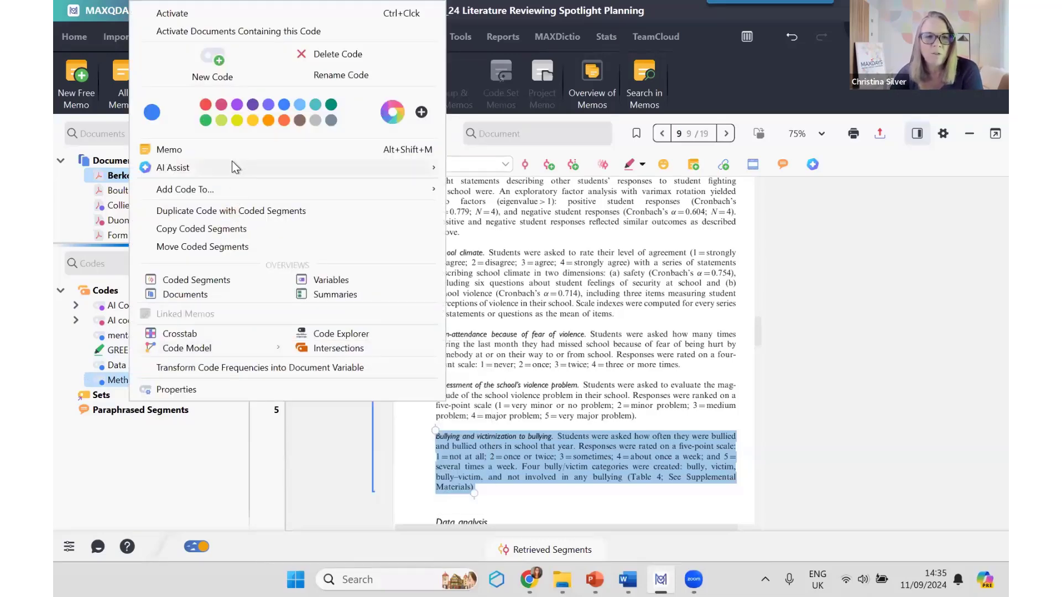
pyautogui.moveTo(231, 162)
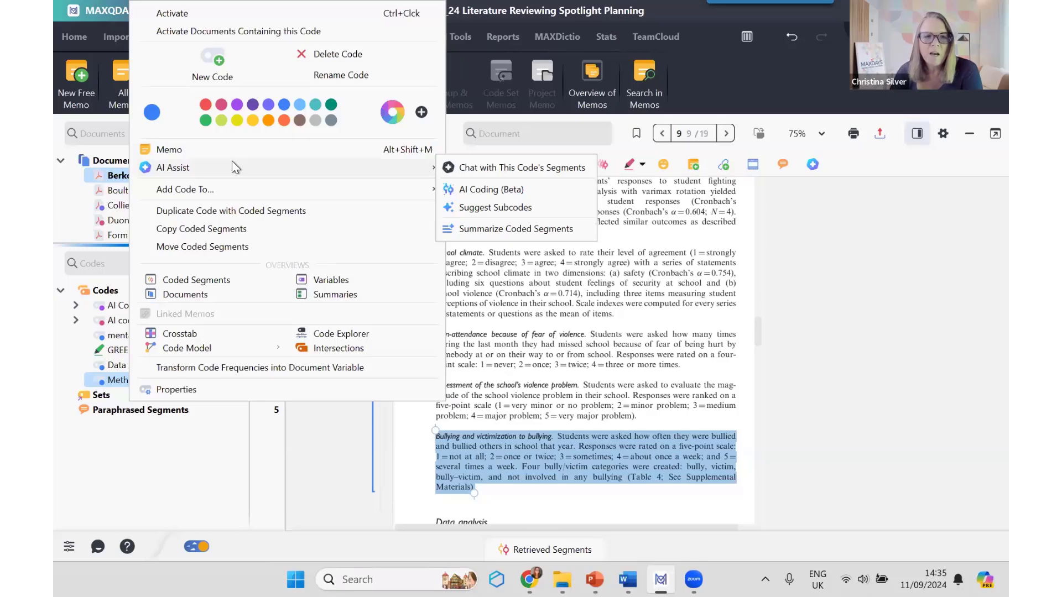
pyautogui.click(530, 168)
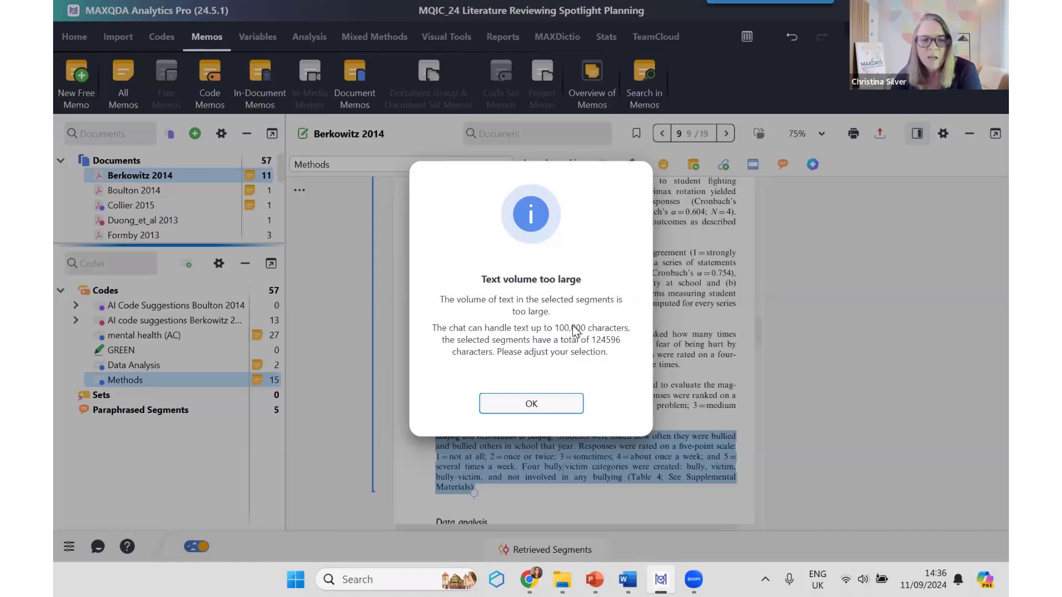
pyautogui.click(552, 405)
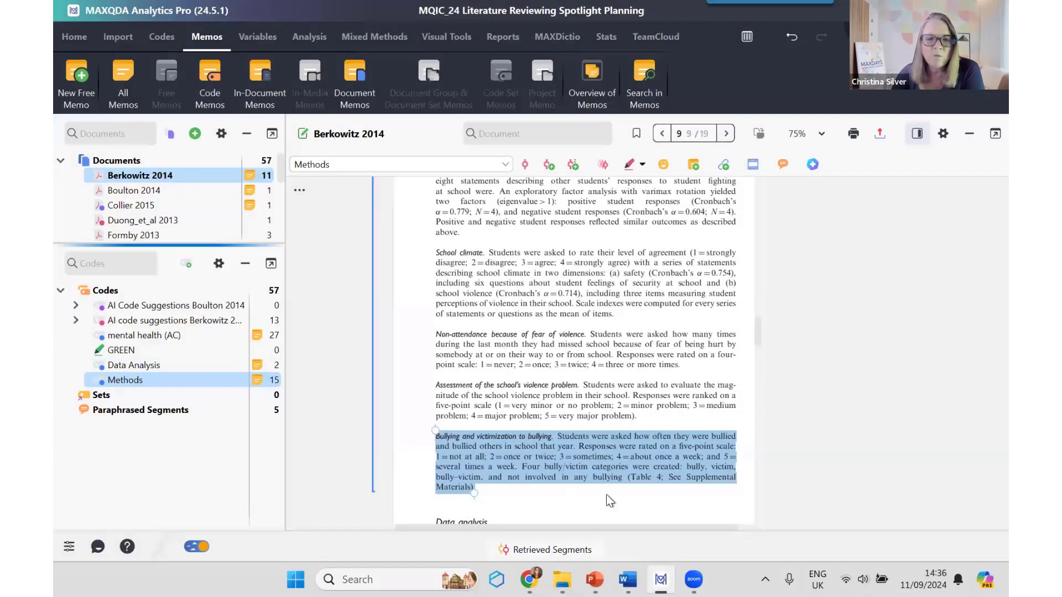
# Step: Retrieve the Methods segments from Berkowitz 2014, Boulton 2014, Collier 2015, Duong_et_al 2013 and Formby 2013, and enlarge the retrieved segments area
pyautogui.click(588, 539)
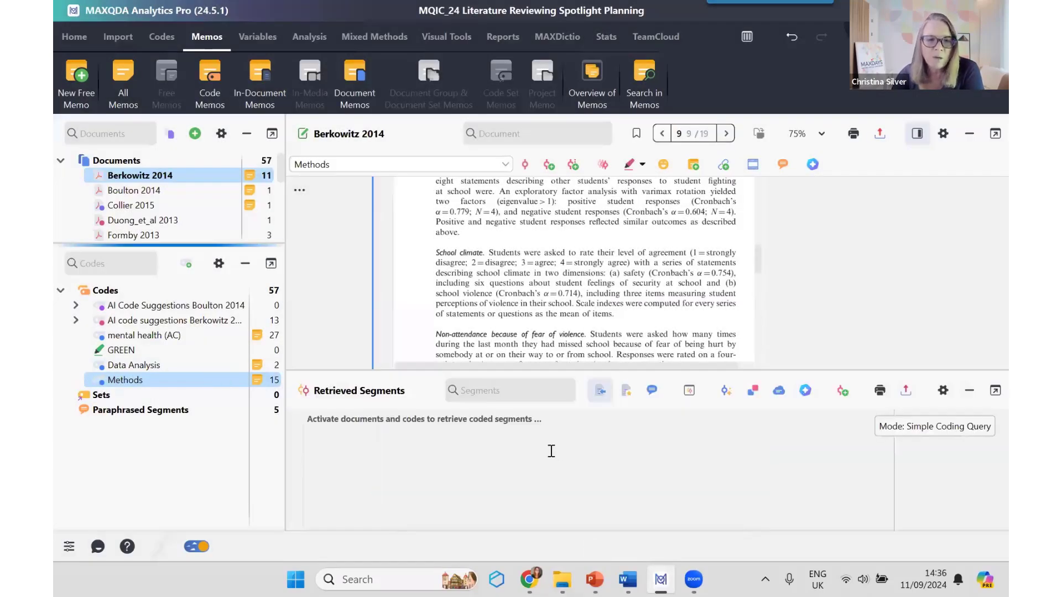
pyautogui.click(87, 380)
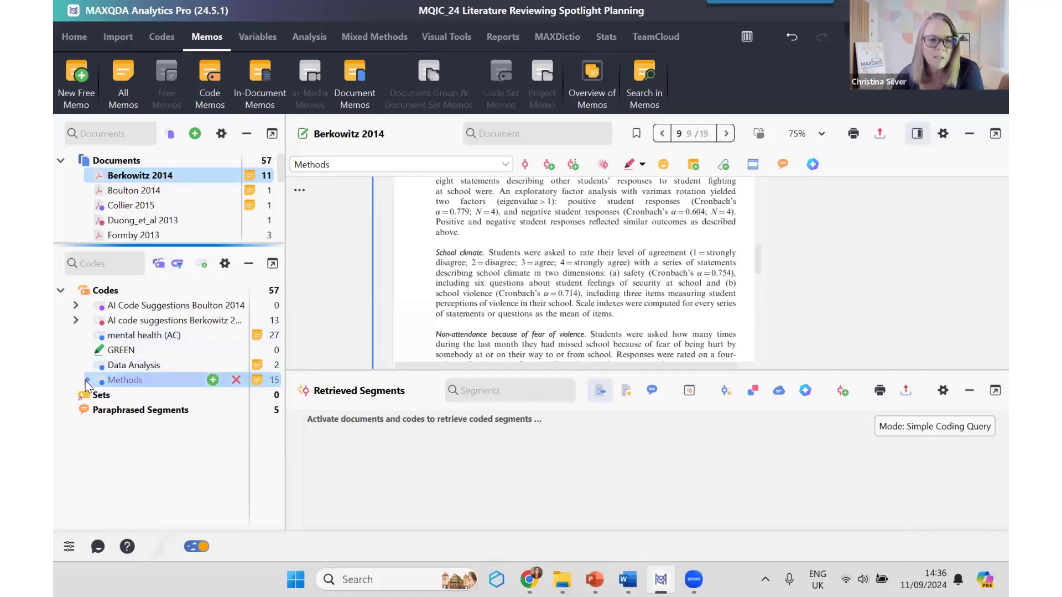
pyautogui.click(87, 176)
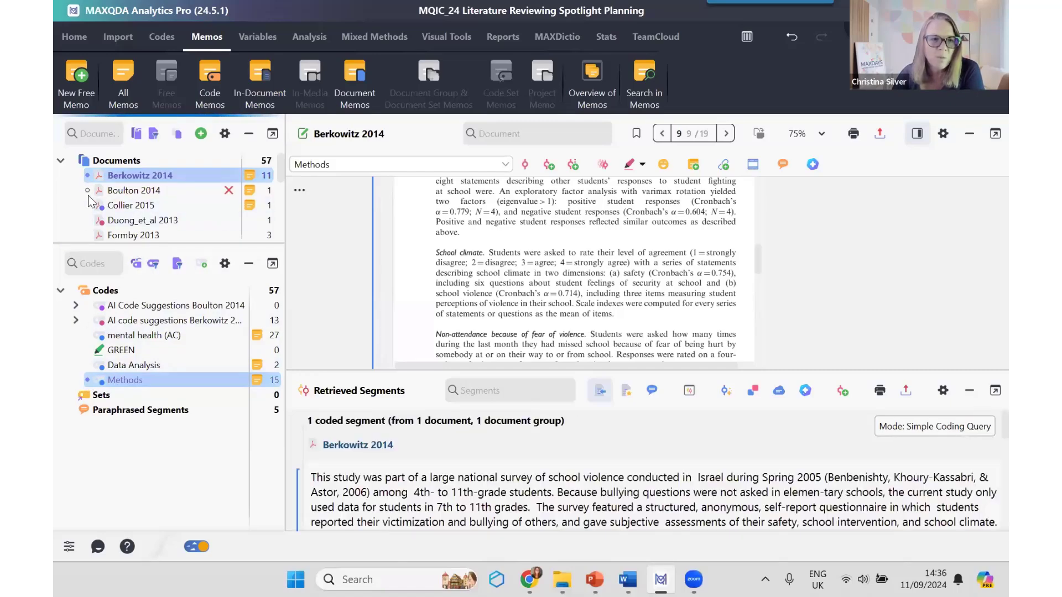
pyautogui.click(88, 193)
pyautogui.click(88, 206)
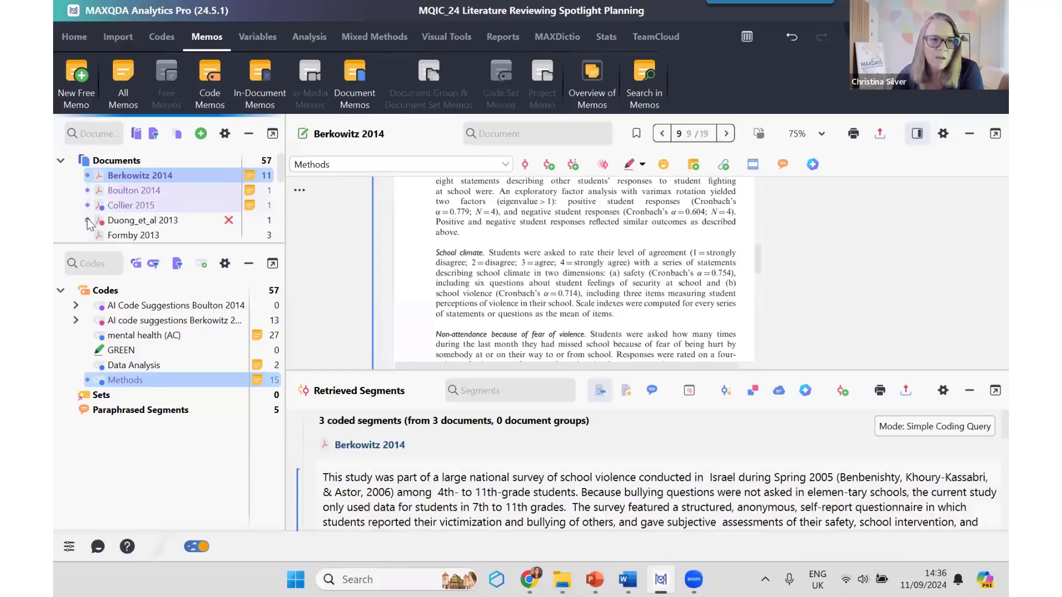
pyautogui.click(88, 220)
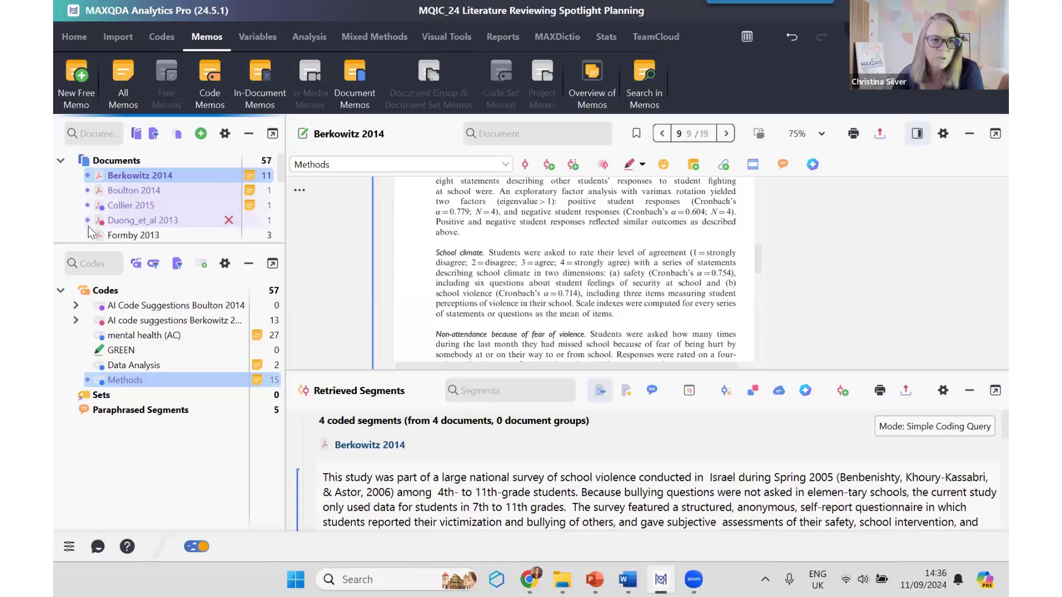
pyautogui.click(88, 235)
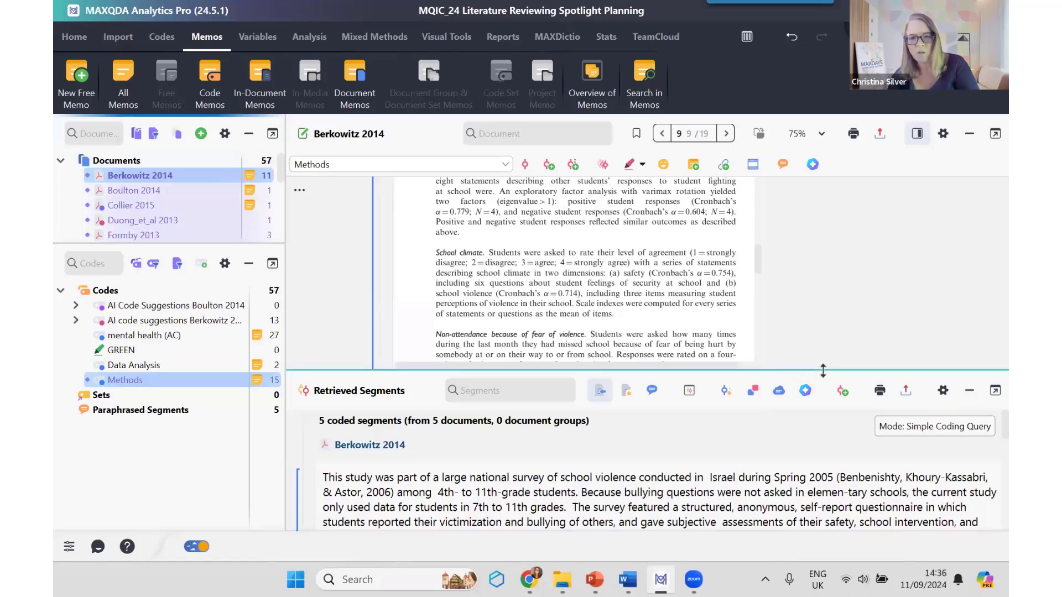
pyautogui.moveTo(823, 371); pyautogui.dragTo(820, 275)
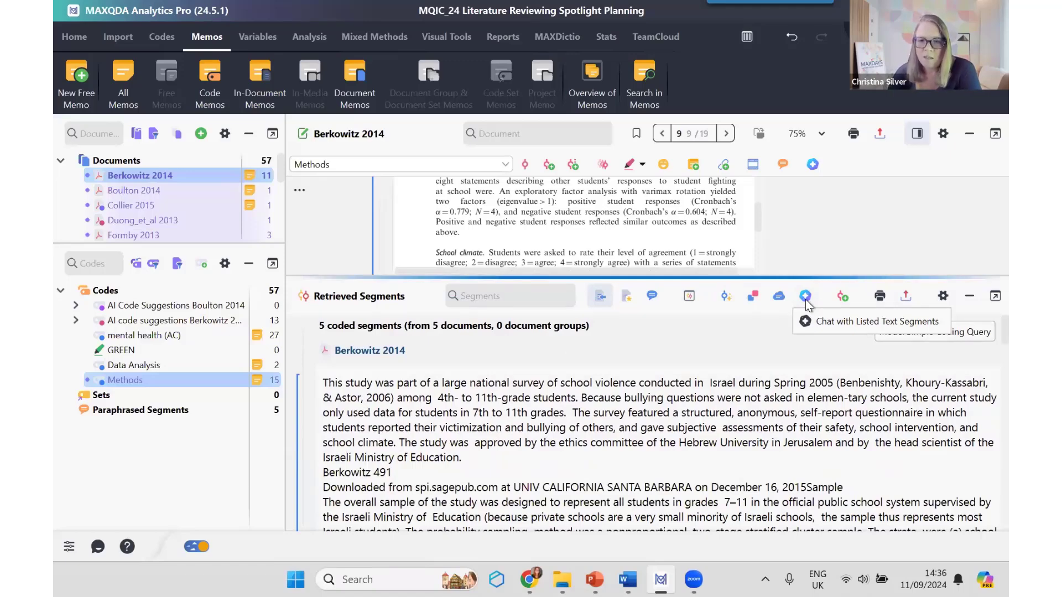
# Step: Open an AI chat with the listed Methods segments, accept the welcome page, and close the chat without asking a question
pyautogui.click(836, 323)
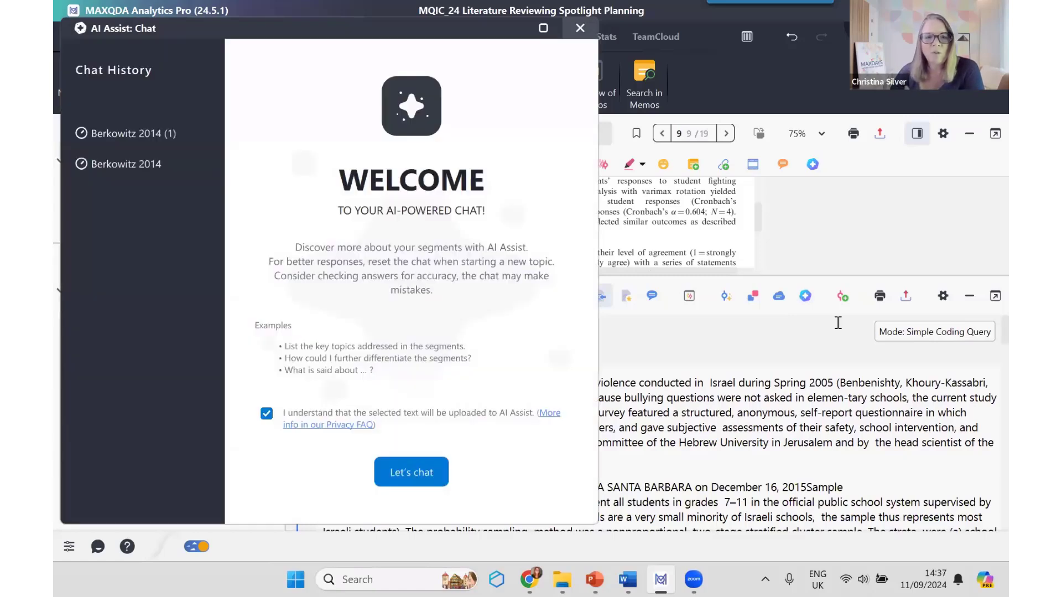
pyautogui.click(412, 479)
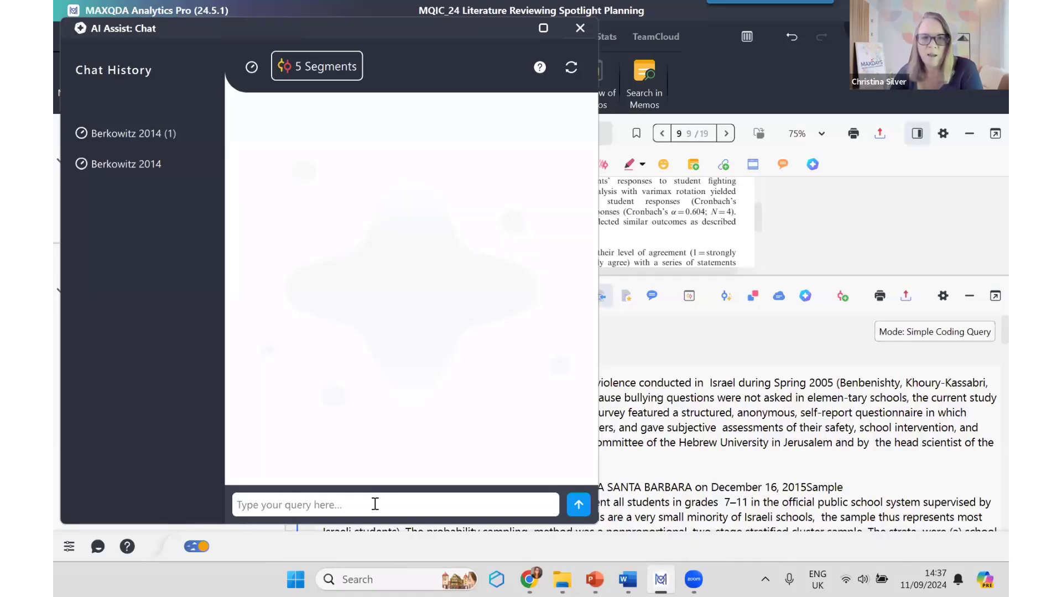
pyautogui.click(579, 27)
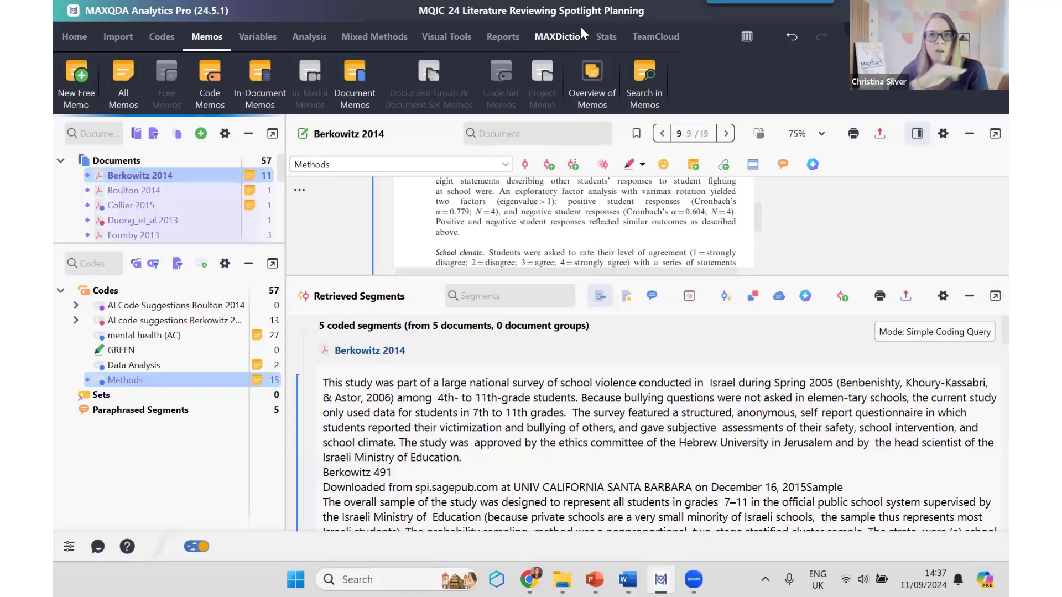
# Step: Deactivate all documents and the Methods code, and minimize the retrieved segments area
pyautogui.click(136, 133)
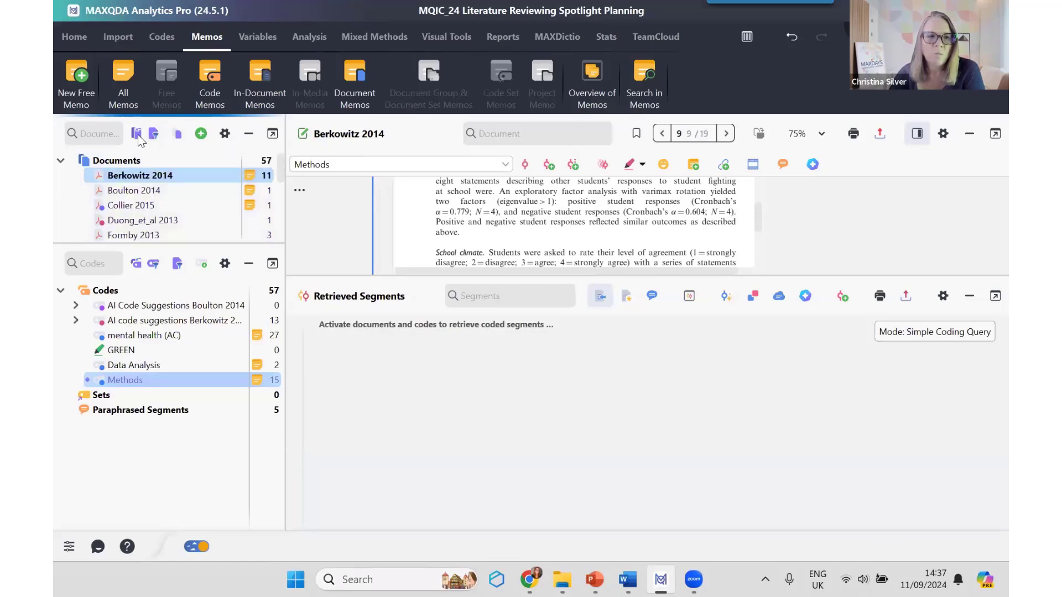
pyautogui.click(87, 382)
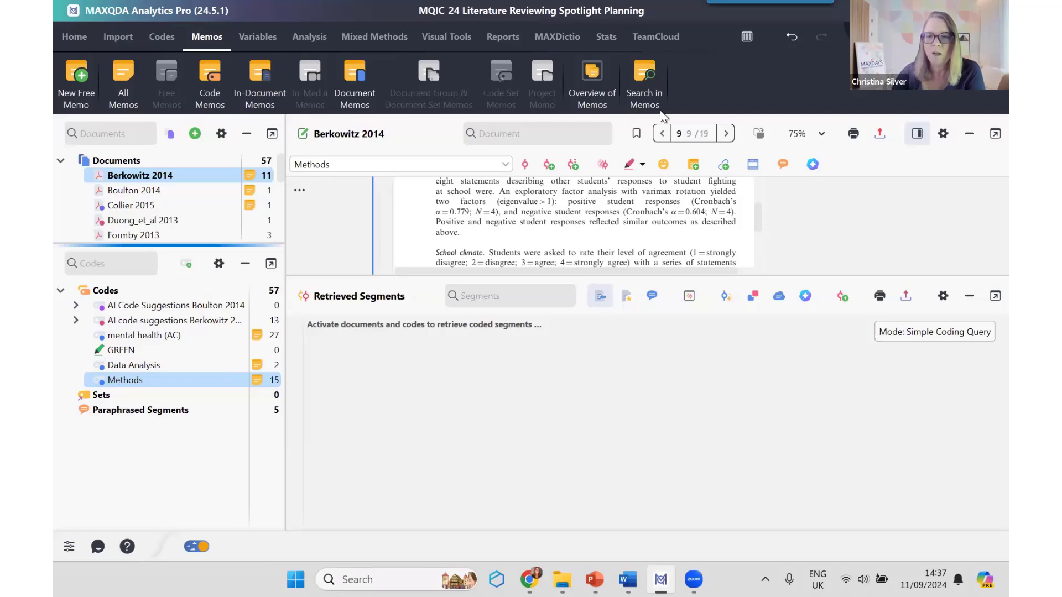
pyautogui.click(971, 298)
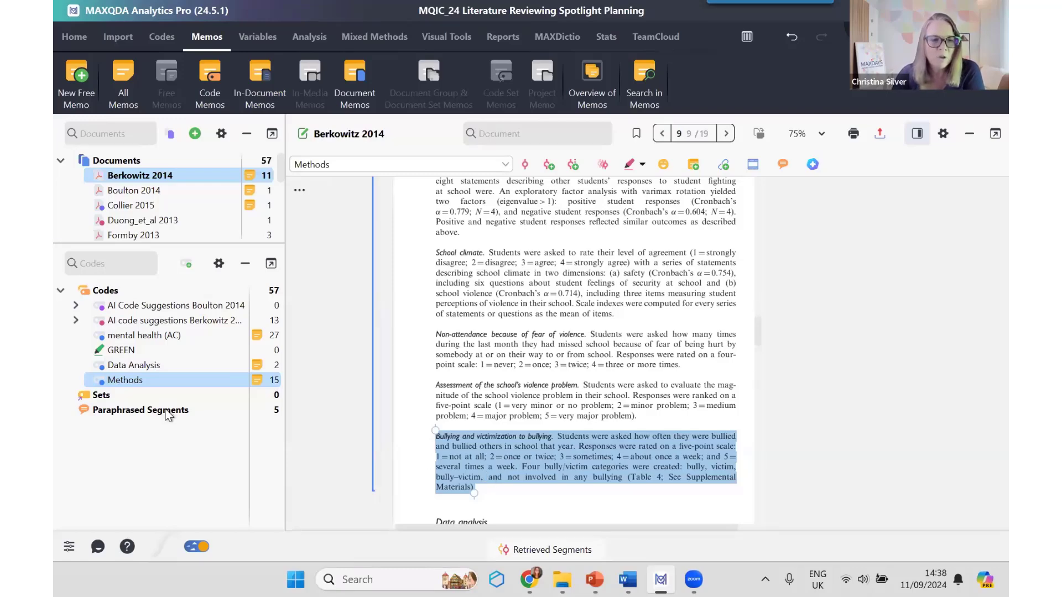
# Step: Open the code memo of mental health (AC) and read the first AI subcode suggestion, on LGBTQ+ mental health
pyautogui.click(165, 336)
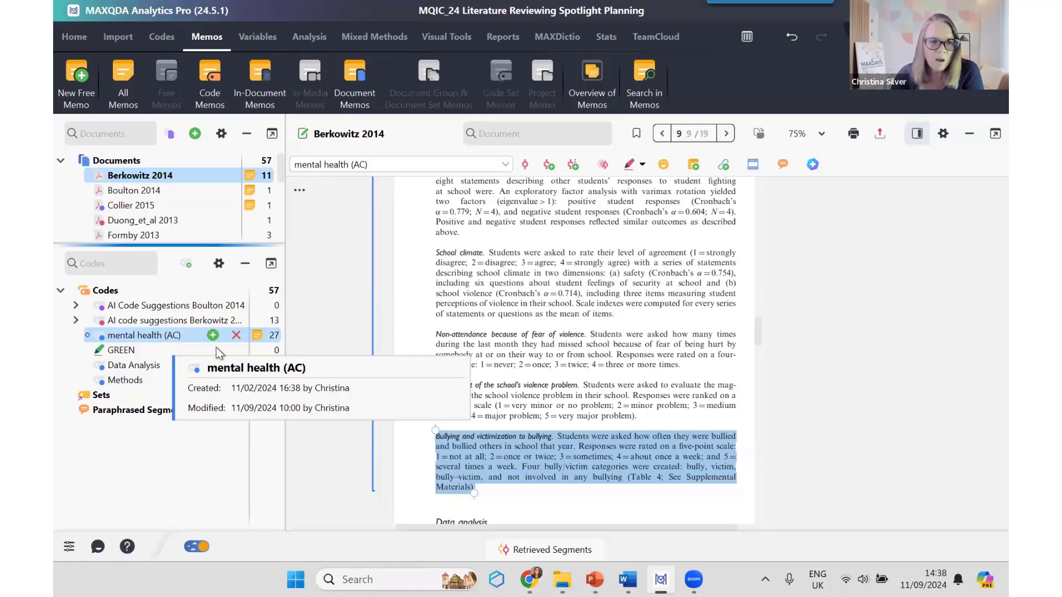
pyautogui.doubleClick(257, 335)
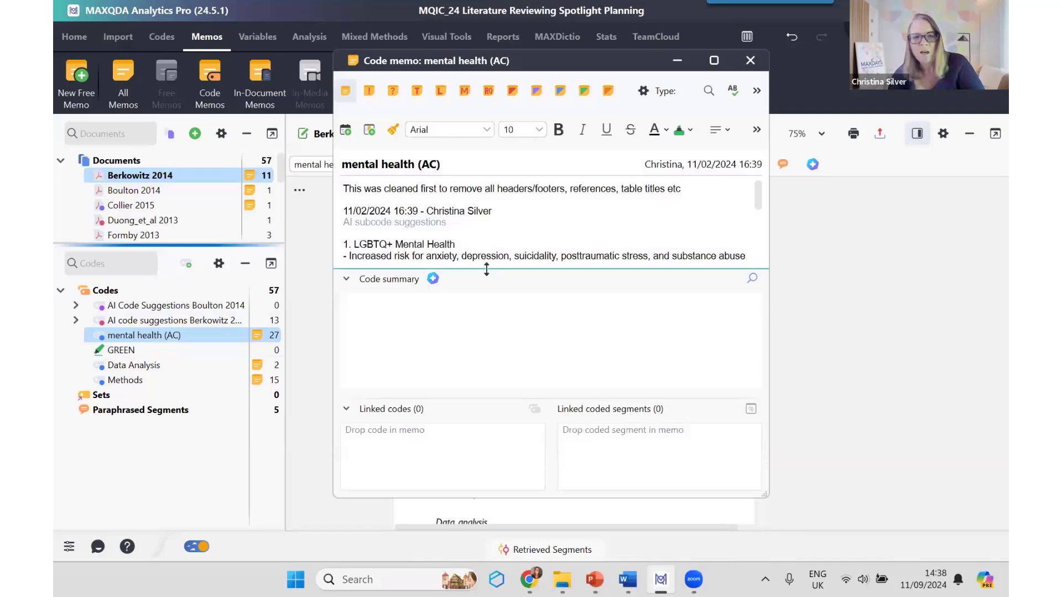
pyautogui.moveTo(487, 269); pyautogui.dragTo(495, 388)
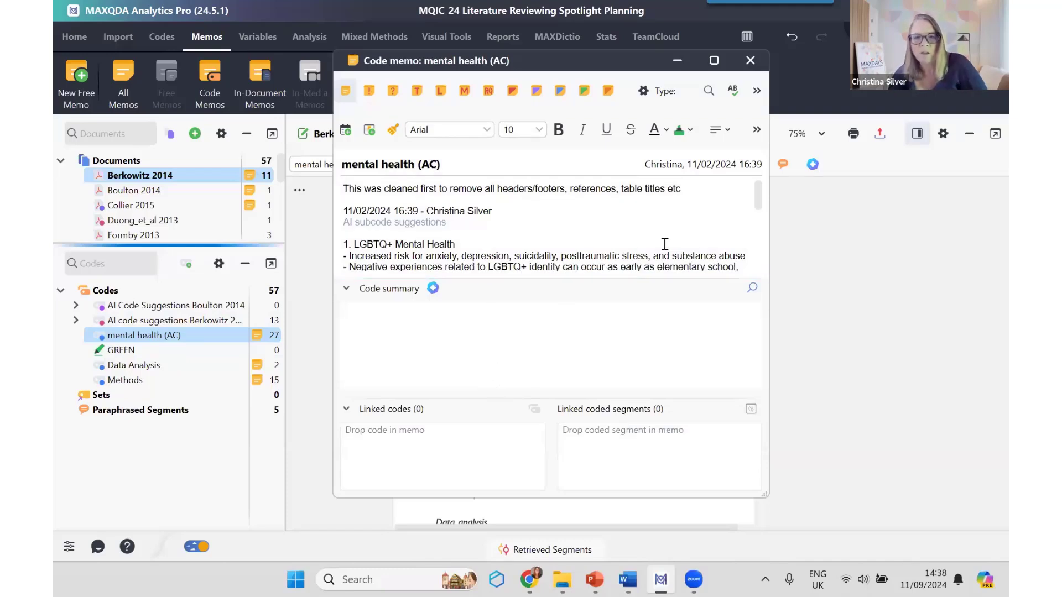
pyautogui.scroll(-2, 620, 239)
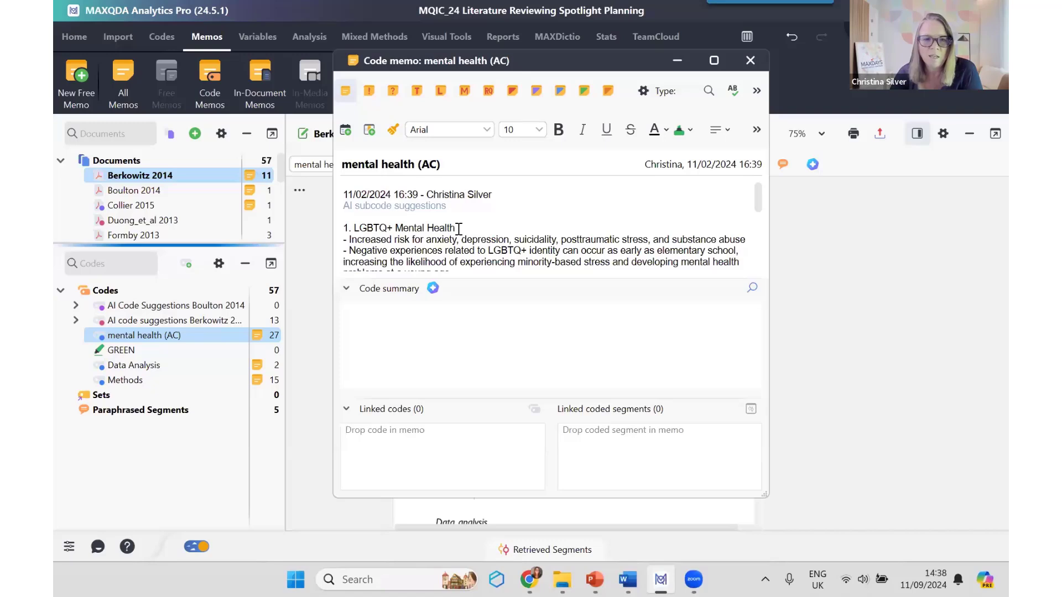
pyautogui.moveTo(459, 228); pyautogui.dragTo(351, 227)
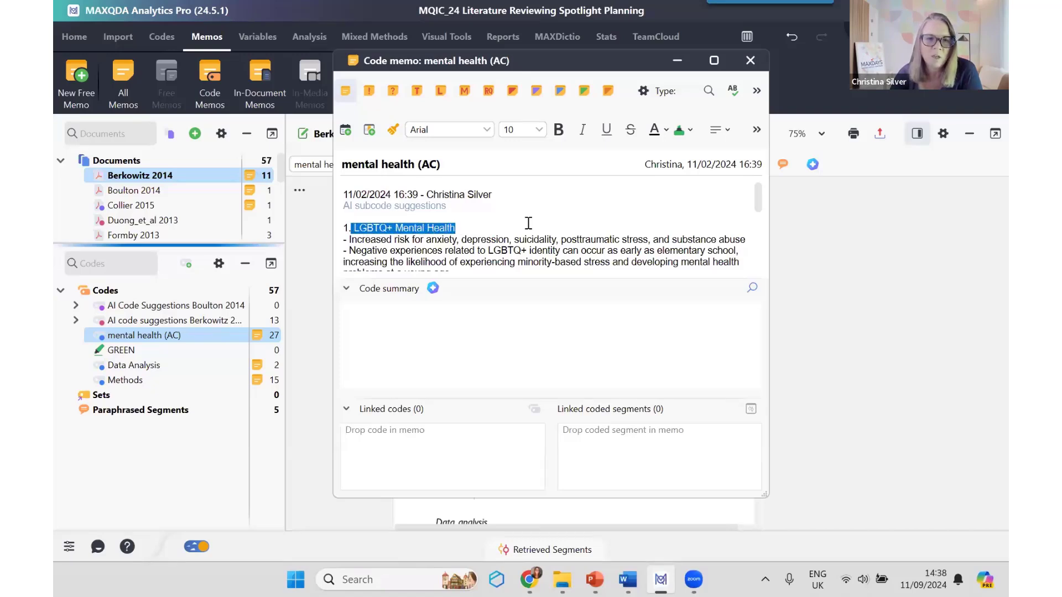
pyautogui.scroll(-3, 528, 223)
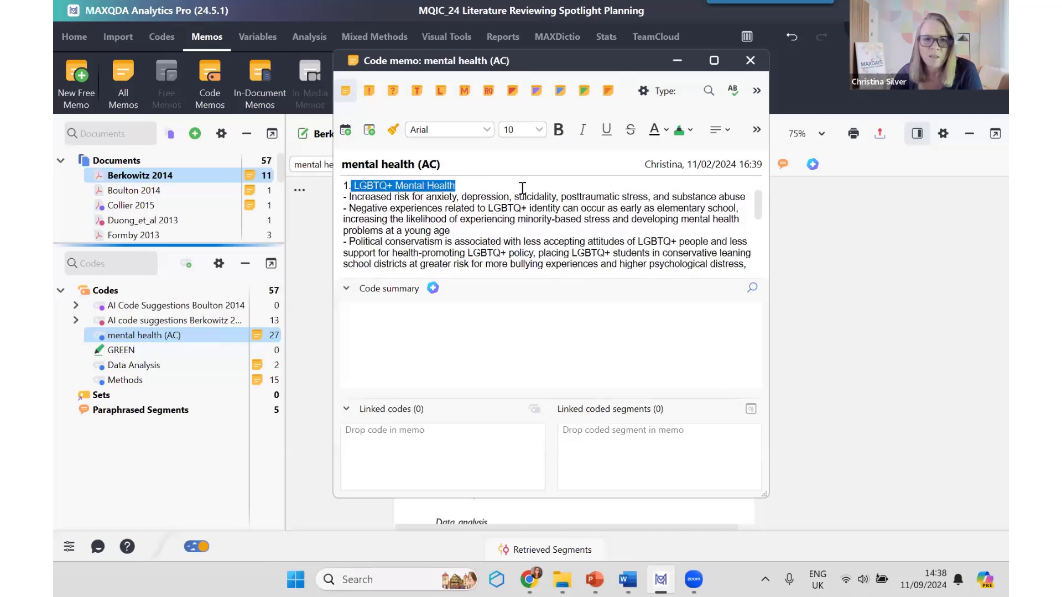
pyautogui.click(520, 194)
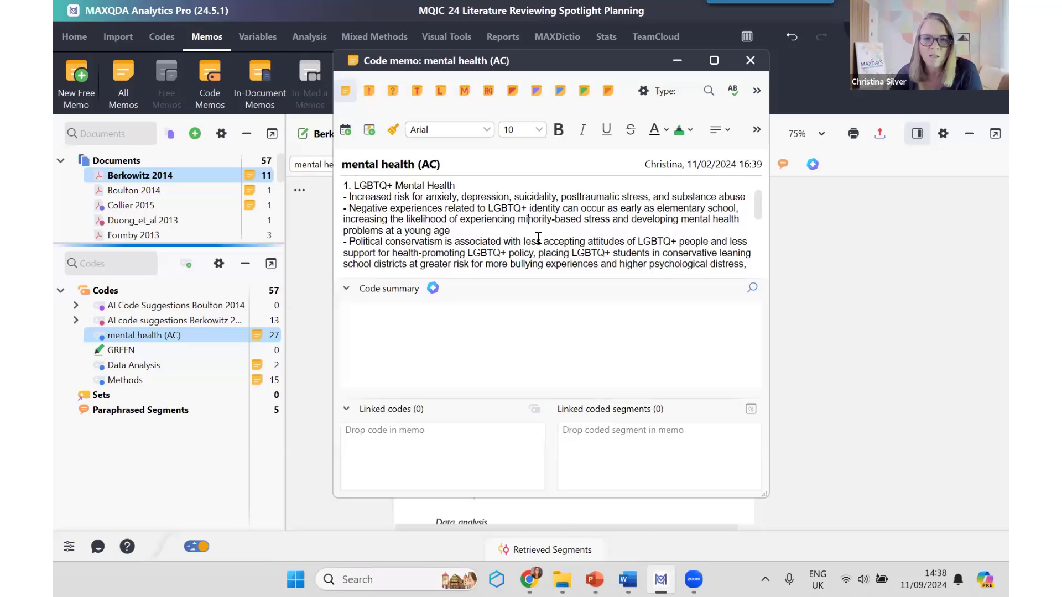
pyautogui.scroll(-5, 537, 239)
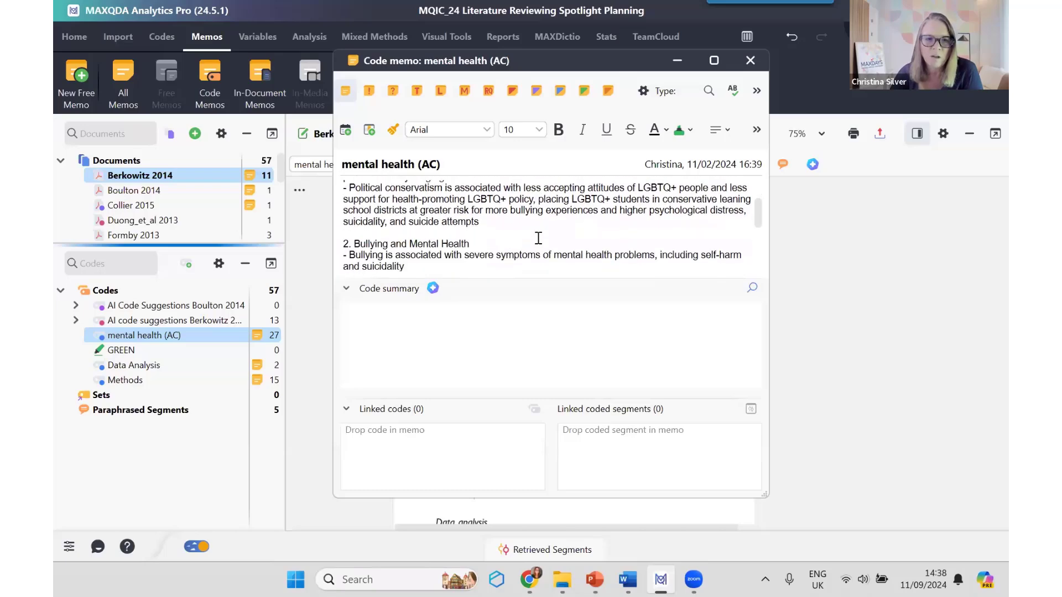
# Step: Read the remaining AI subcode suggestions in the mental health (AC) memo, from bullying to teacher responses, and close the memo
pyautogui.moveTo(469, 244); pyautogui.dragTo(412, 224)
pyautogui.scroll(-3, 545, 242)
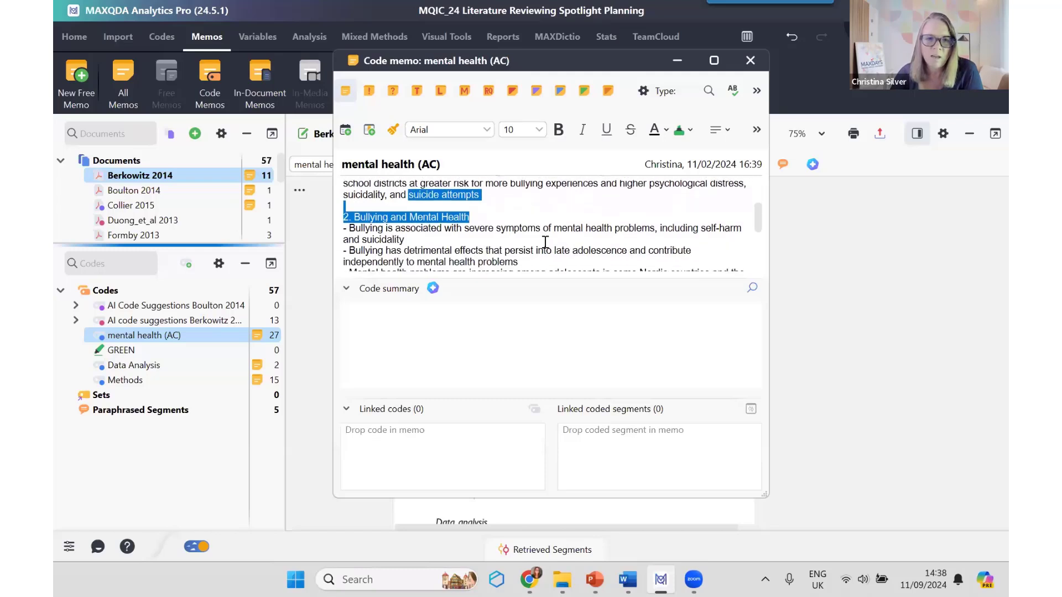
pyautogui.scroll(-1, 545, 241)
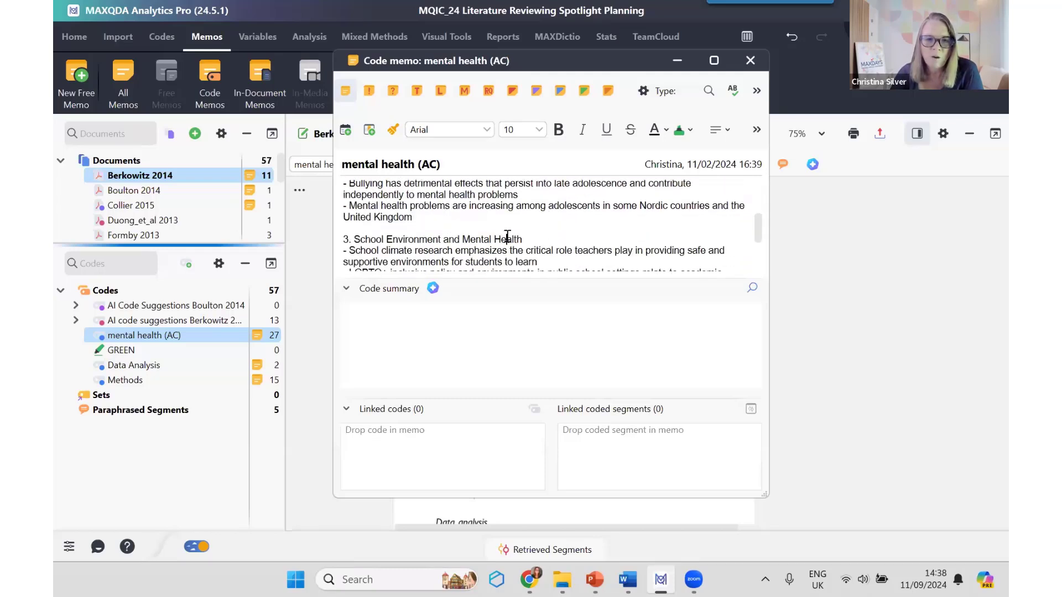
pyautogui.doubleClick(508, 239)
pyautogui.scroll(-3, 569, 249)
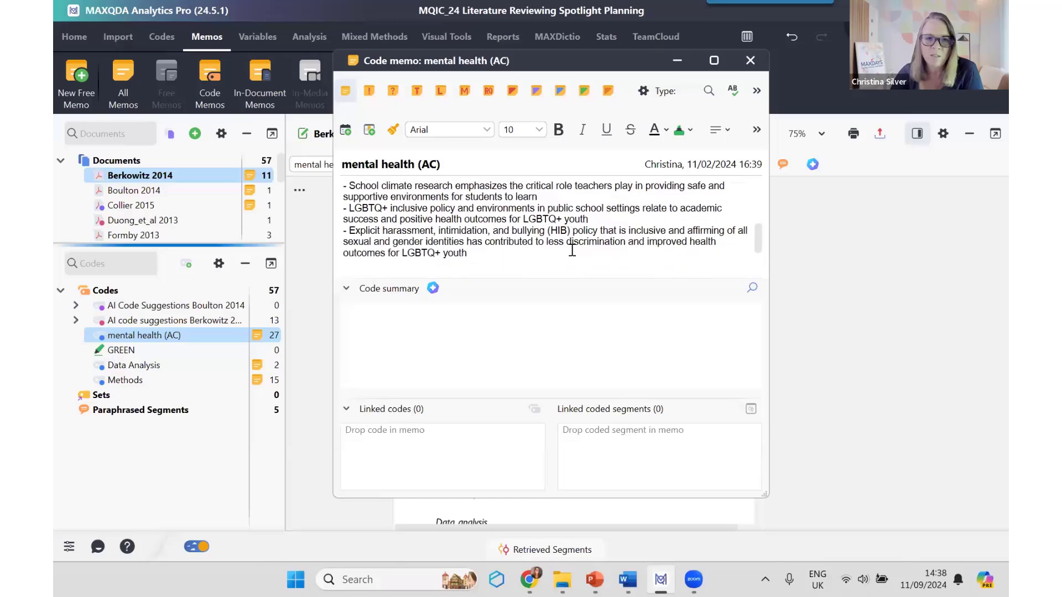
pyautogui.scroll(-3, 572, 250)
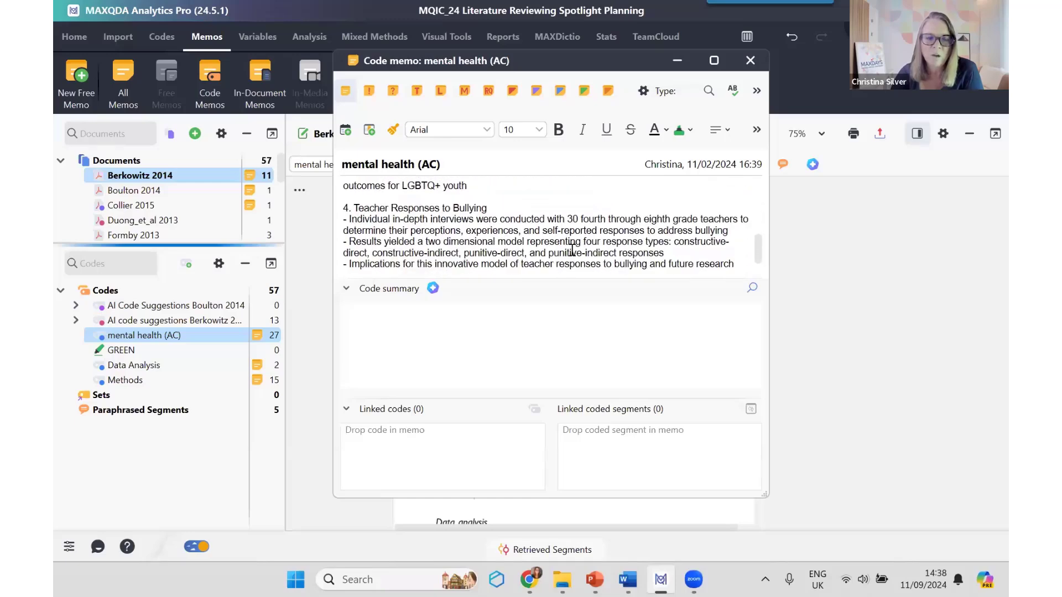
pyautogui.scroll(-1, 588, 241)
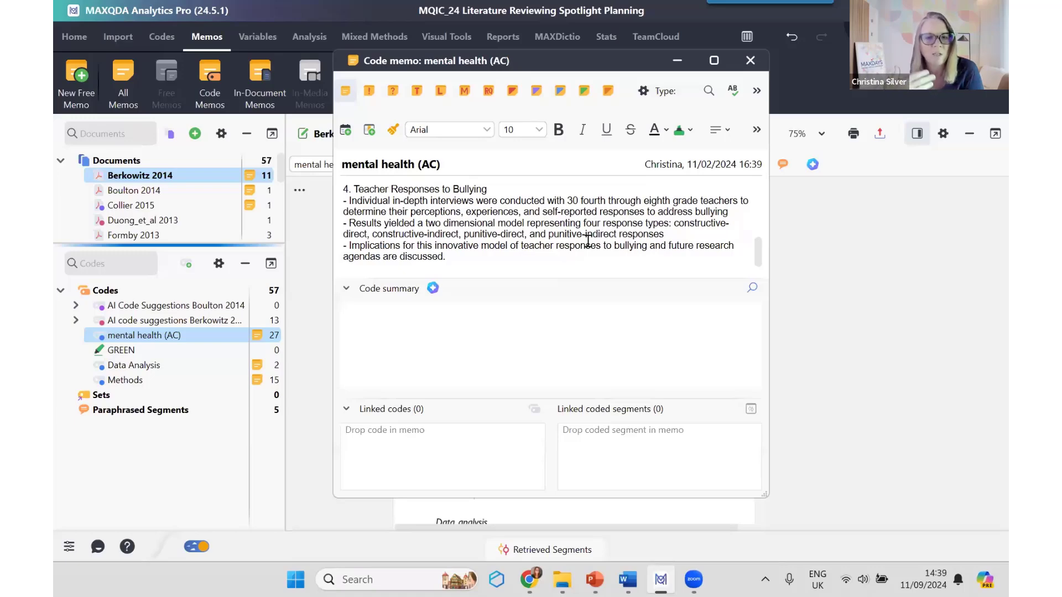
pyautogui.click(750, 60)
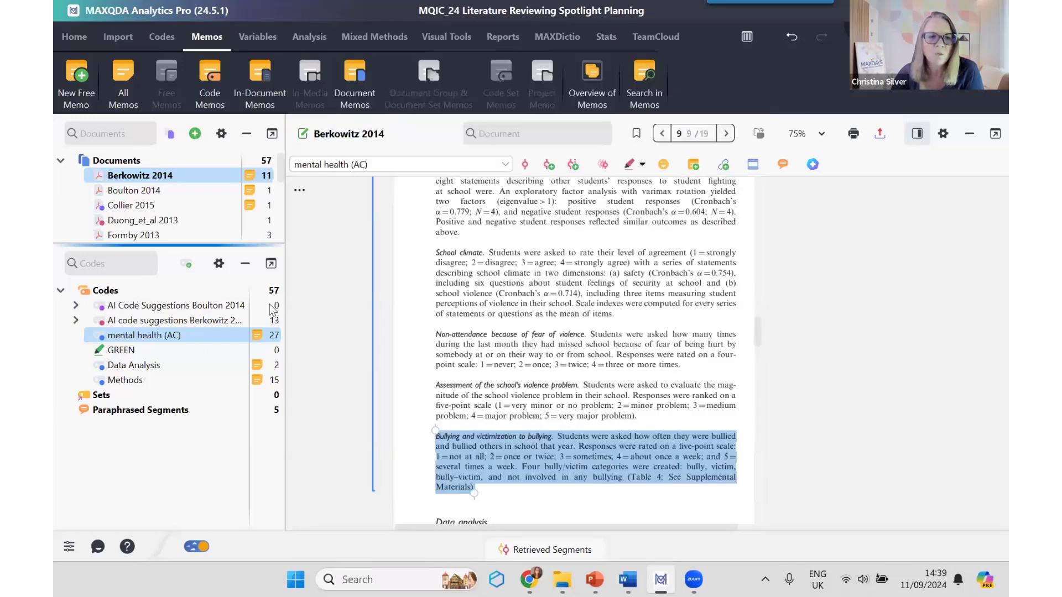
# Step: Generate AI subcode suggestions in English for the code mental health (AC), without the bullet list of examples for each subcode
pyautogui.rightClick(178, 334)
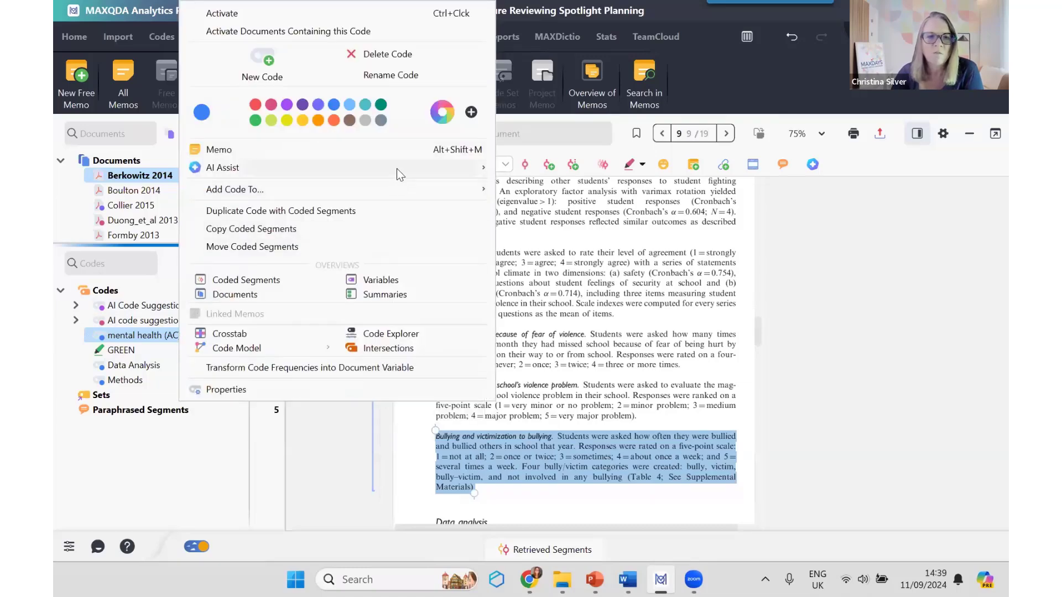
pyautogui.moveTo(396, 168)
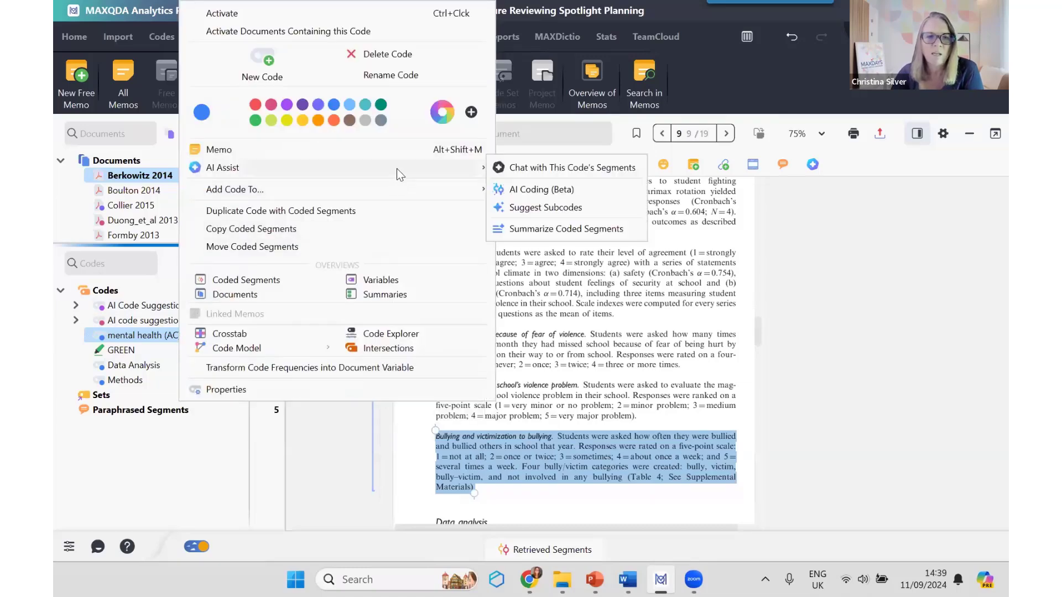
pyautogui.click(587, 212)
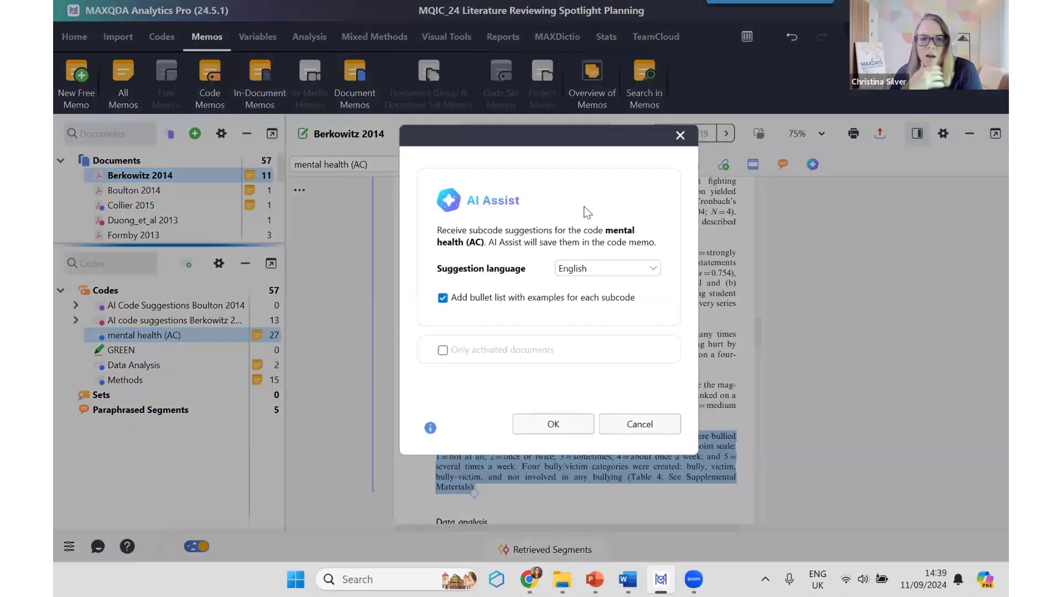
pyautogui.click(443, 300)
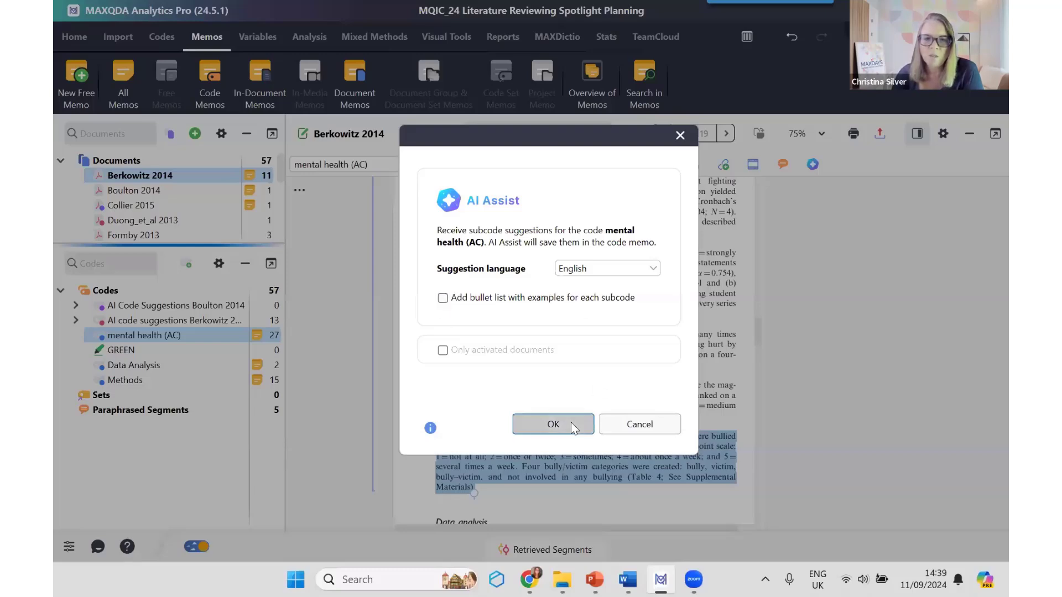
pyautogui.click(554, 425)
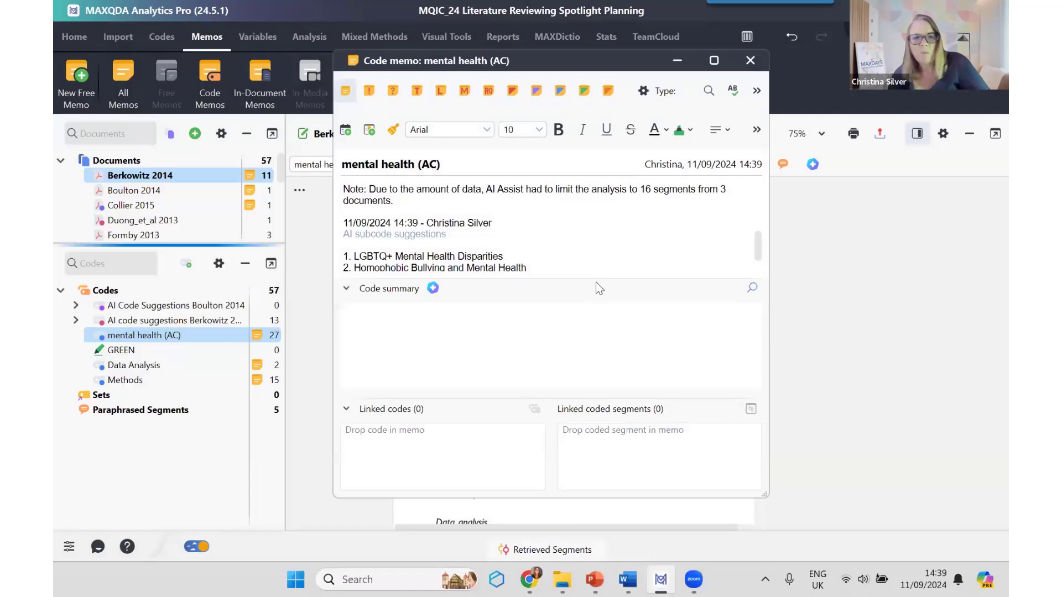
# Step: Review the newly generated list of subcode suggestions in the mental health (AC) memo and compare it with the earlier suggestions above
pyautogui.moveTo(592, 278); pyautogui.dragTo(589, 335)
pyautogui.scroll(-1, 636, 270)
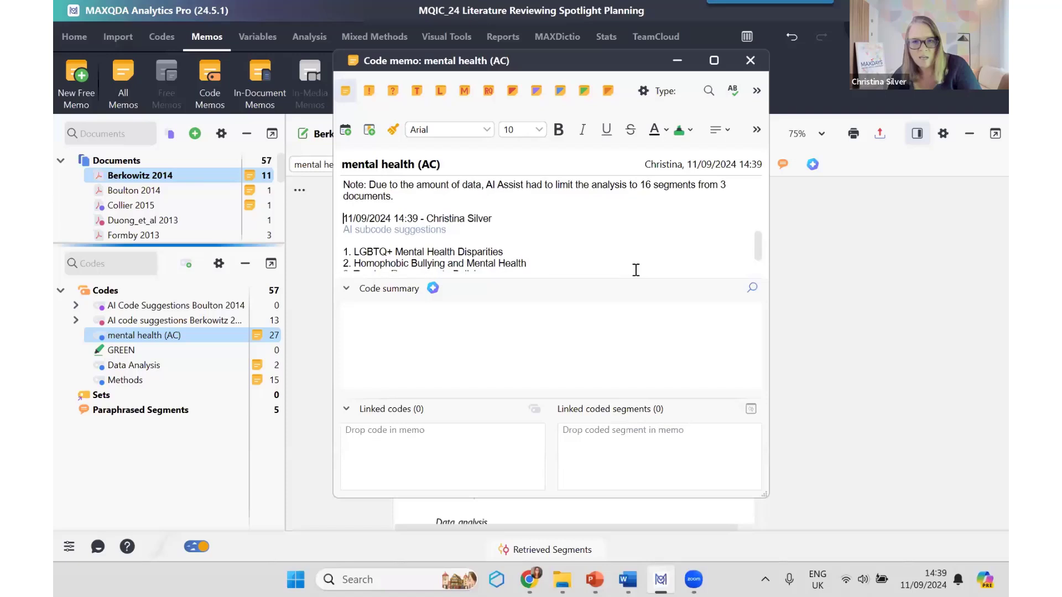
pyautogui.scroll(-2, 637, 270)
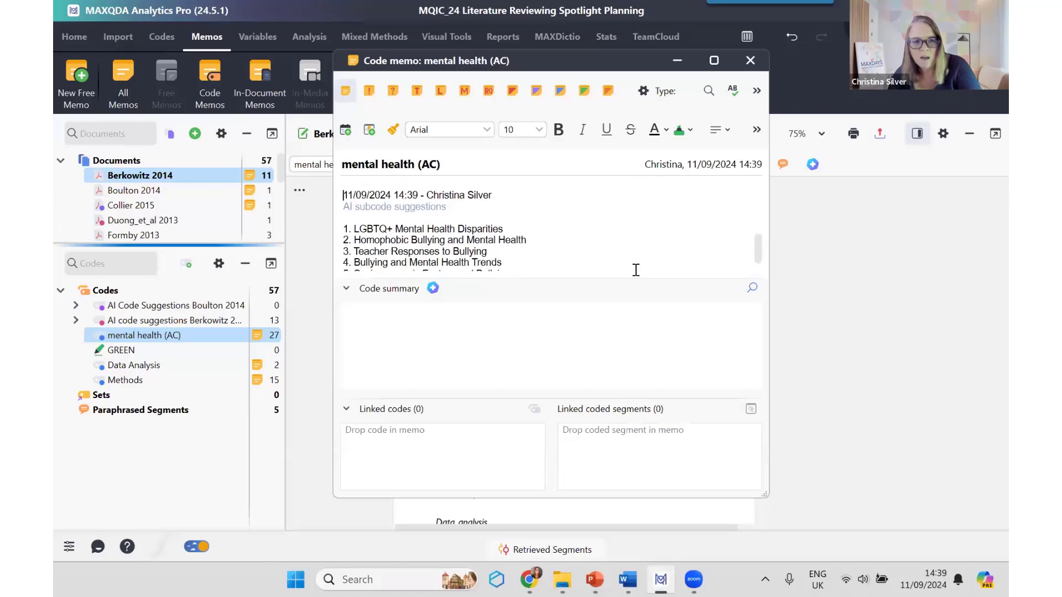
pyautogui.scroll(-1, 637, 270)
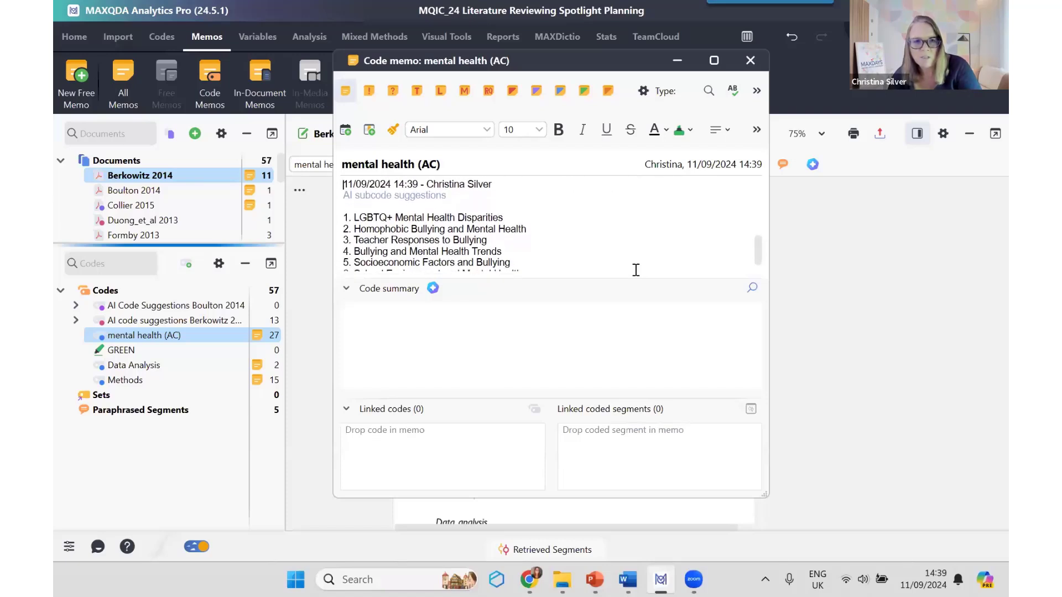
pyautogui.moveTo(388, 181); pyautogui.dragTo(436, 193)
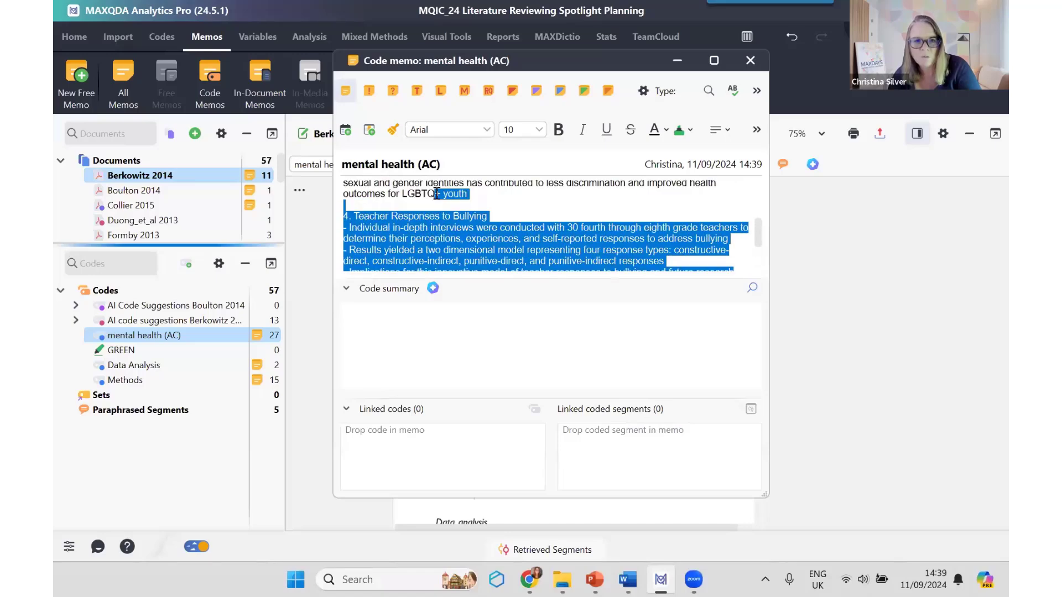
pyautogui.scroll(-5, 436, 193)
pyautogui.click(438, 217)
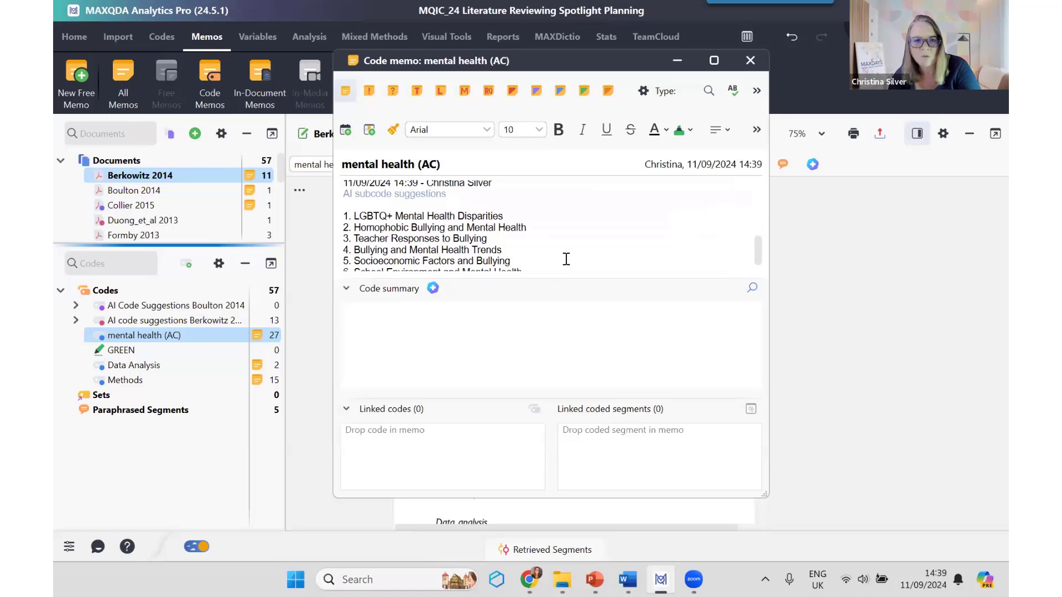
pyautogui.scroll(1, 567, 259)
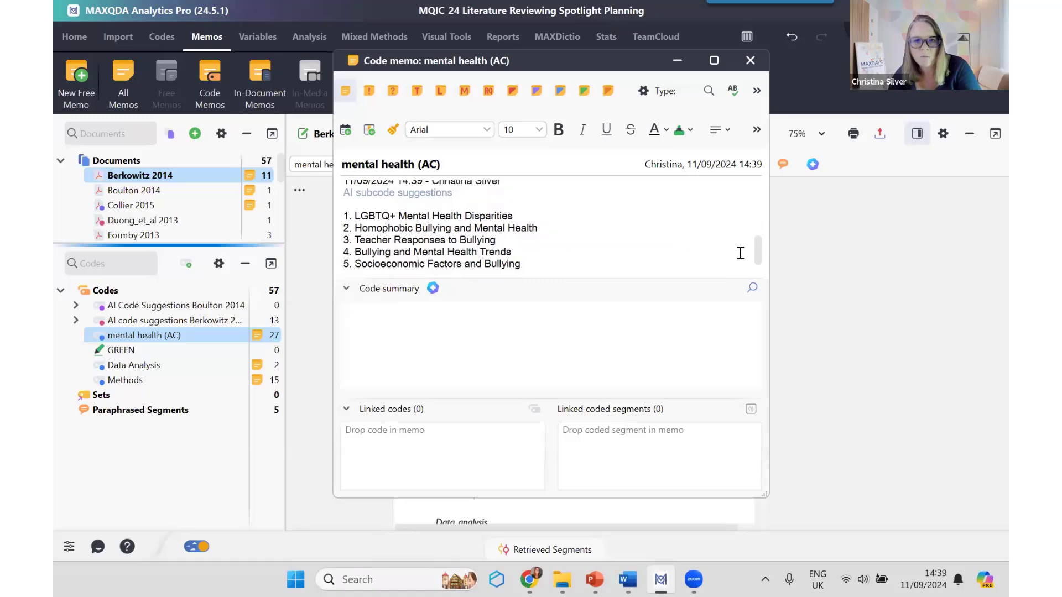
pyautogui.scroll(-2, 760, 251)
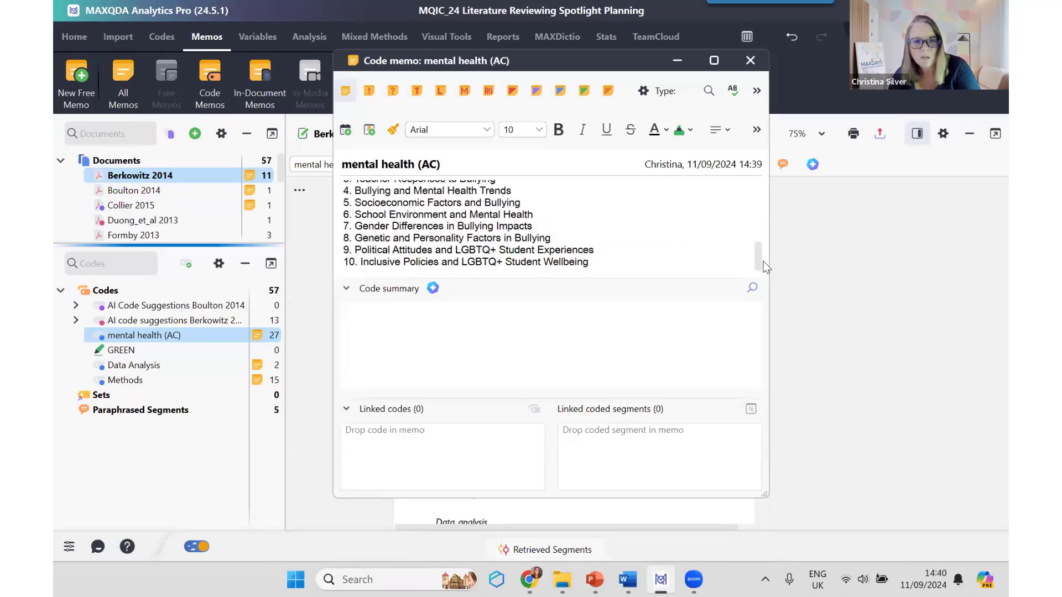
pyautogui.moveTo(720, 279); pyautogui.dragTo(718, 331)
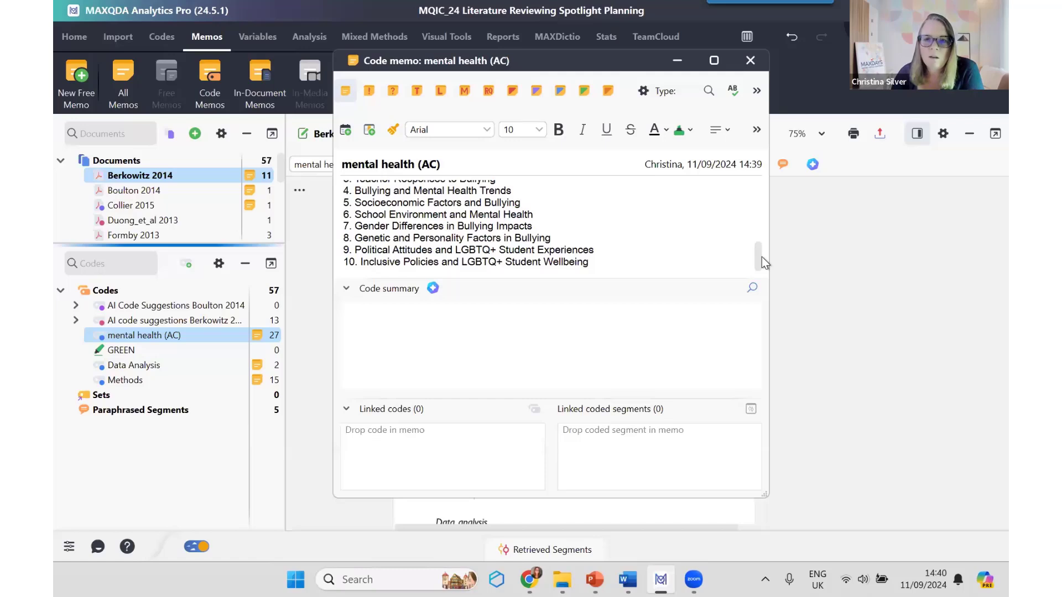
pyautogui.scroll(1, 762, 249)
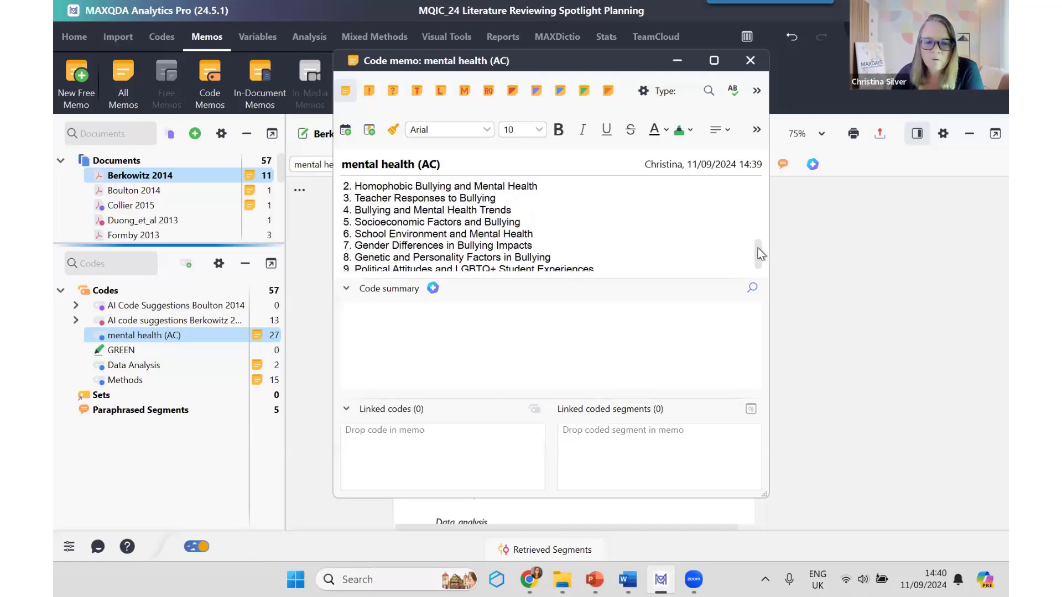
pyautogui.moveTo(758, 249); pyautogui.dragTo(758, 239)
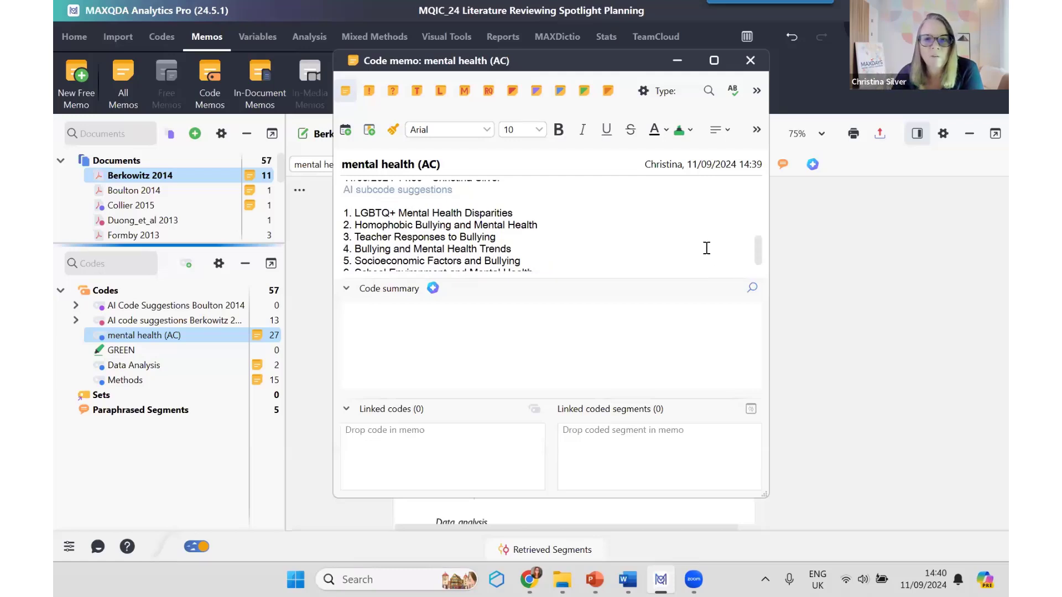
# Step: Read through the nine subcode suggestions in the mental health (AC) memo, compare them with the earlier detailed ones, and close the memo
pyautogui.scroll(-1, 712, 255)
pyautogui.scroll(-1, 712, 255)
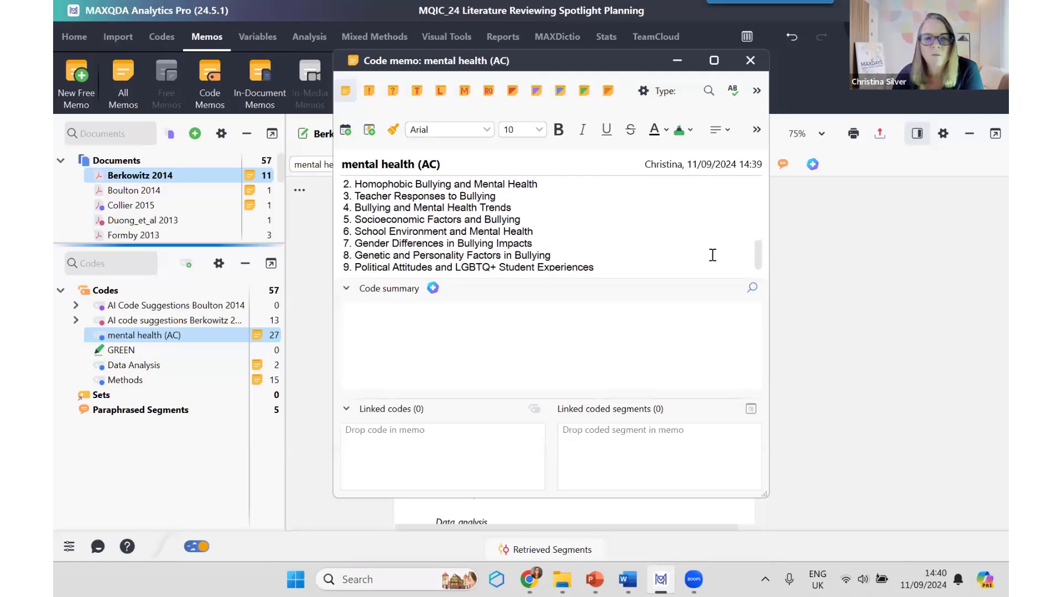
pyautogui.scroll(1, 713, 255)
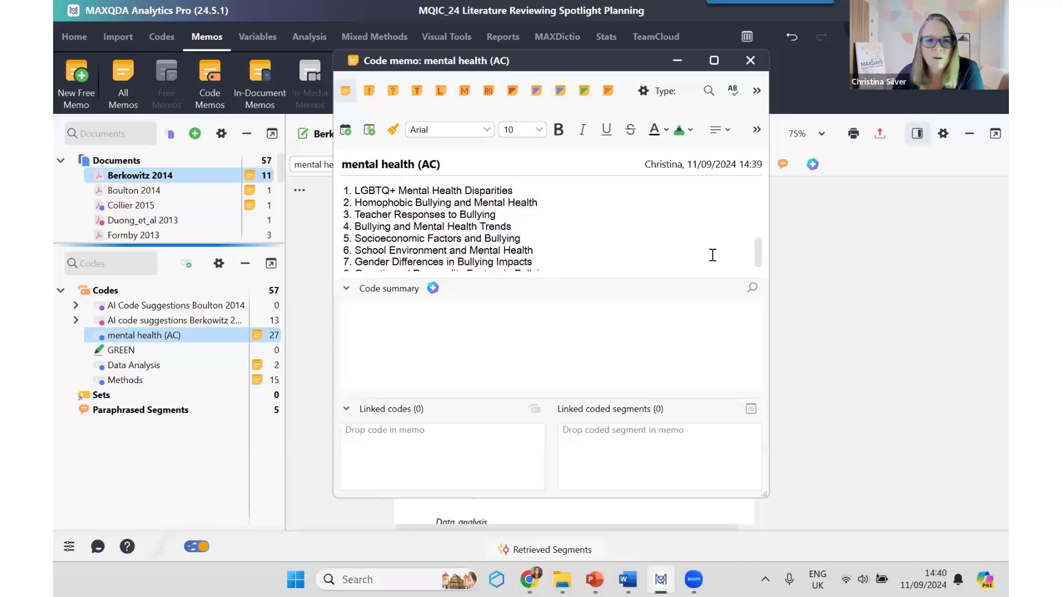
pyautogui.scroll(-1, 712, 255)
pyautogui.scroll(4, 713, 256)
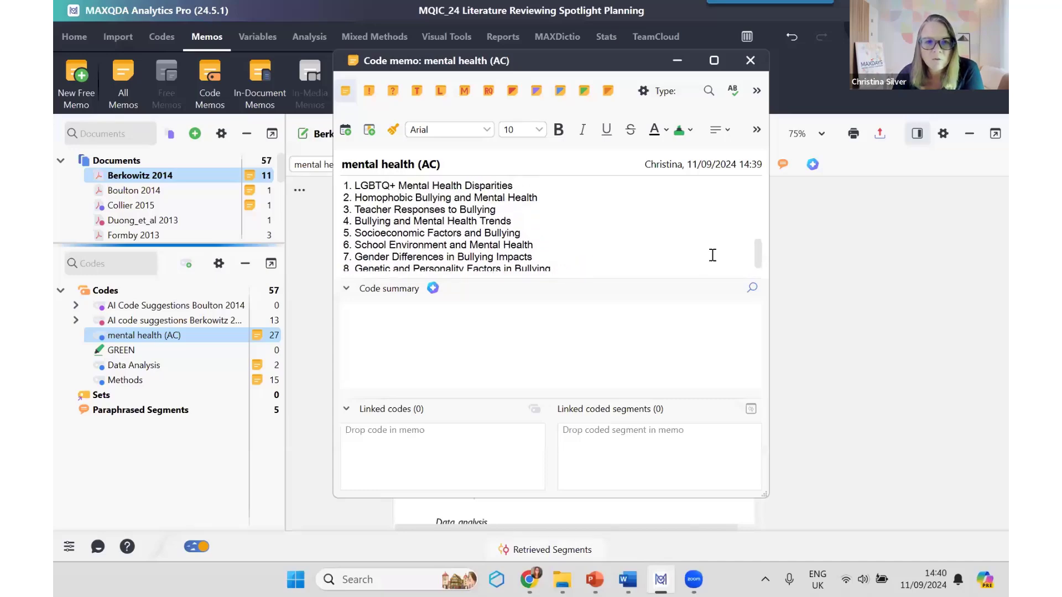
pyautogui.scroll(5, 712, 256)
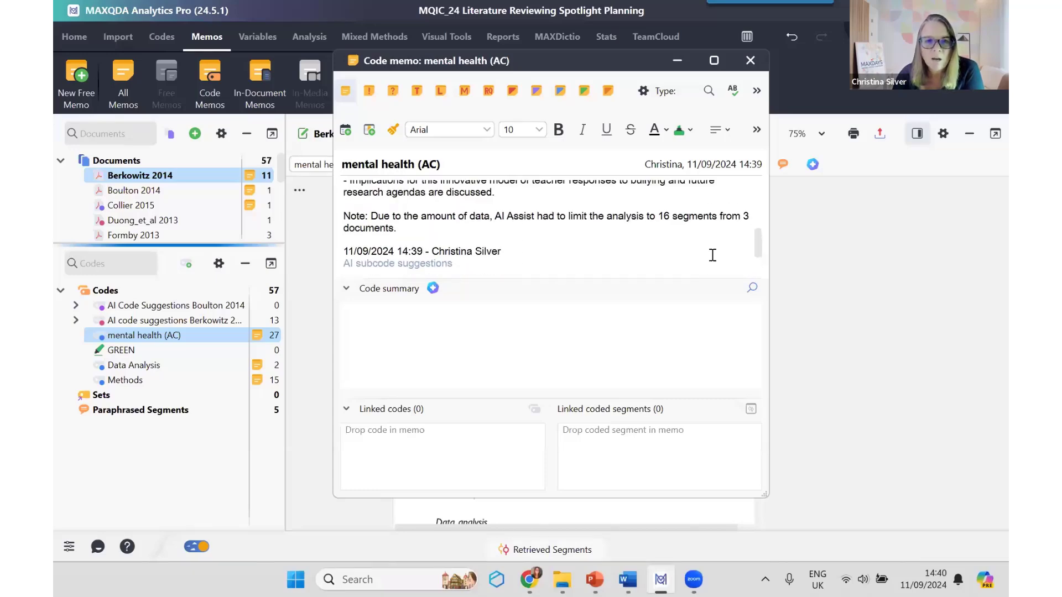
pyautogui.scroll(3, 713, 256)
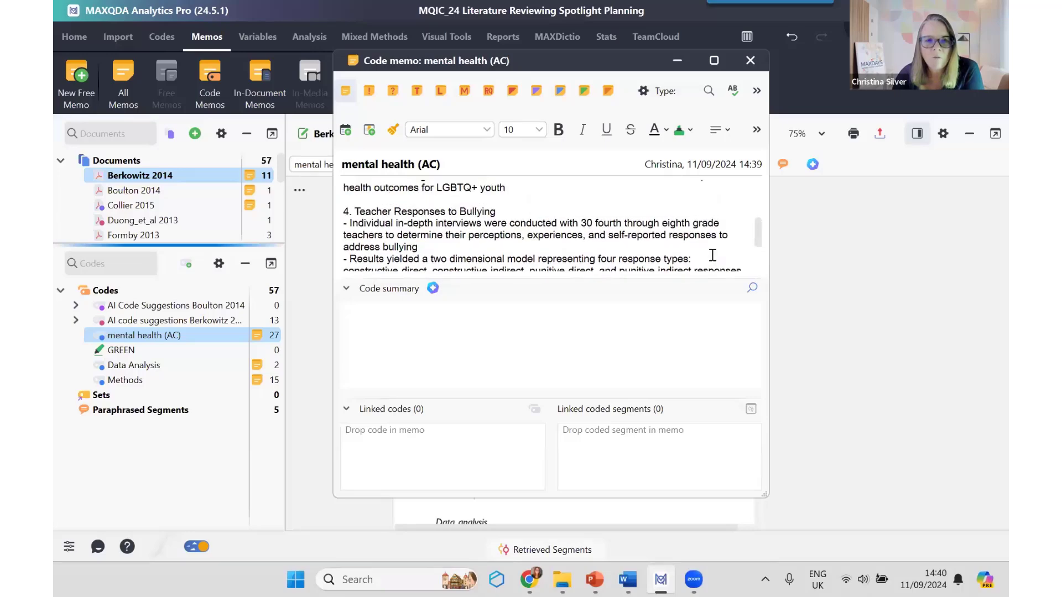
pyautogui.scroll(-2, 712, 256)
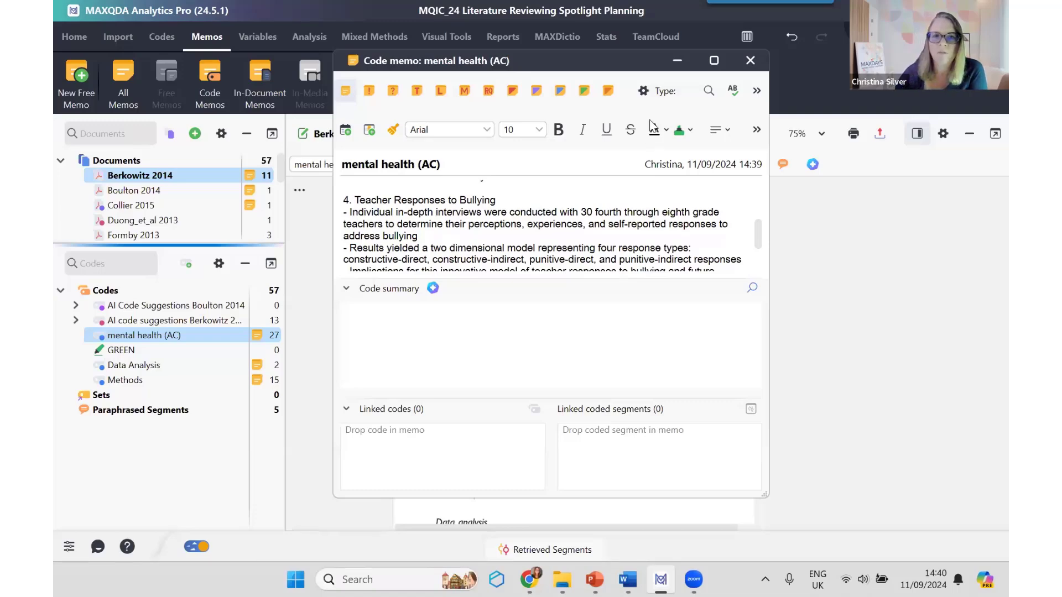
pyautogui.click(752, 61)
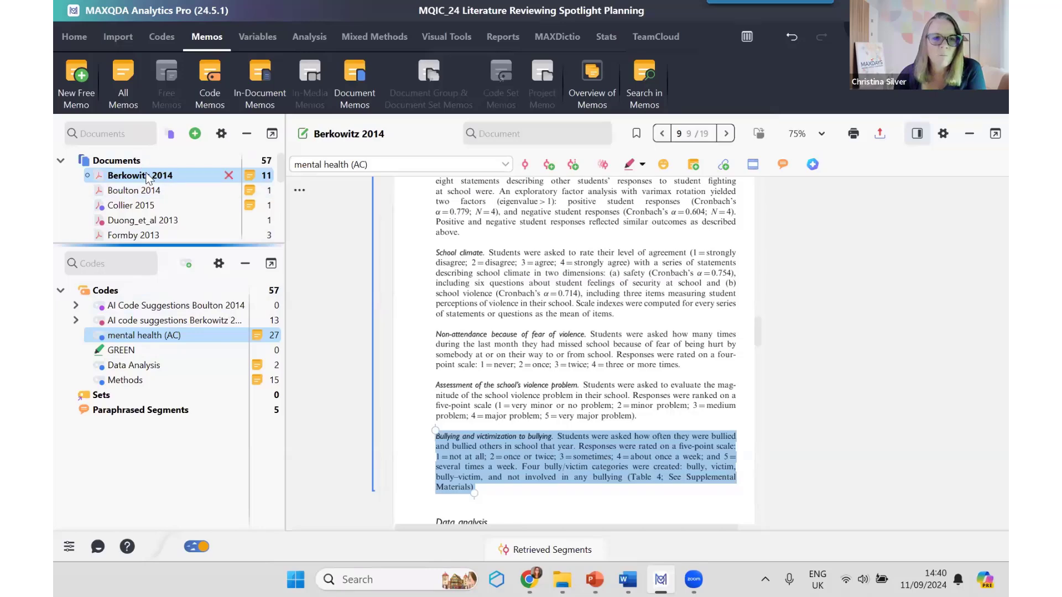
# Step: Open the Boulton 2014 document and widen its page display area to show both text columns in full
pyautogui.doubleClick(147, 195)
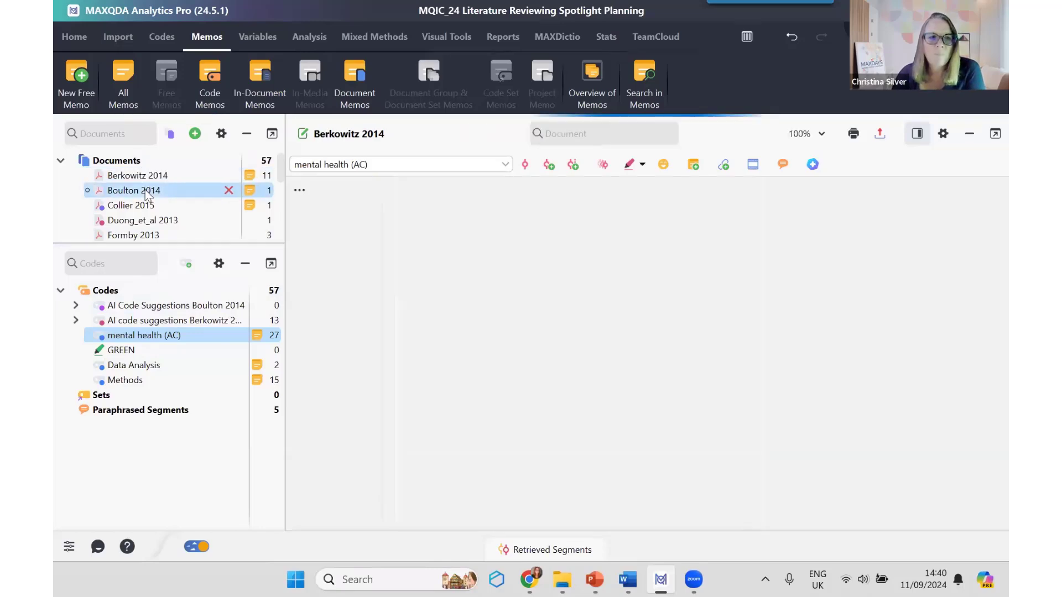
pyautogui.scroll(-5, 463, 294)
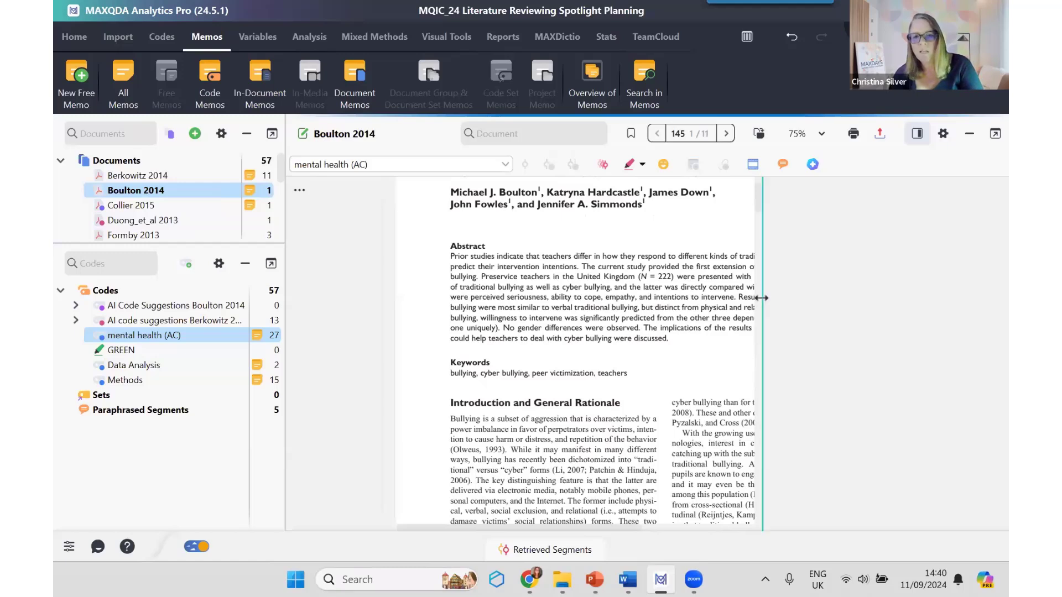
pyautogui.moveTo(762, 298); pyautogui.dragTo(893, 299)
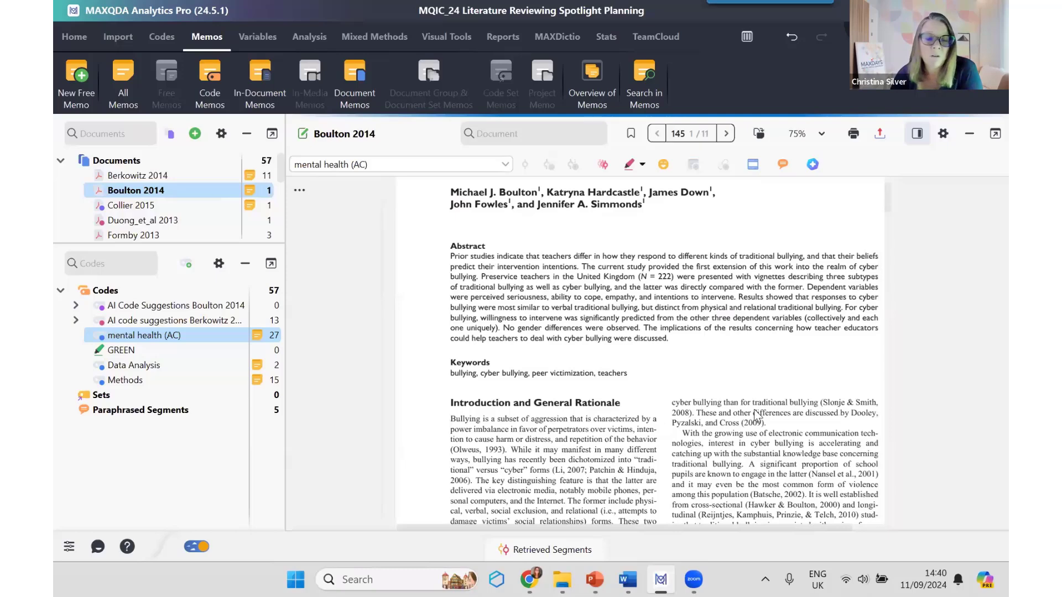
# Step: Select the complete abstract text of the Boulton 2014 article
pyautogui.scroll(-2, 757, 415)
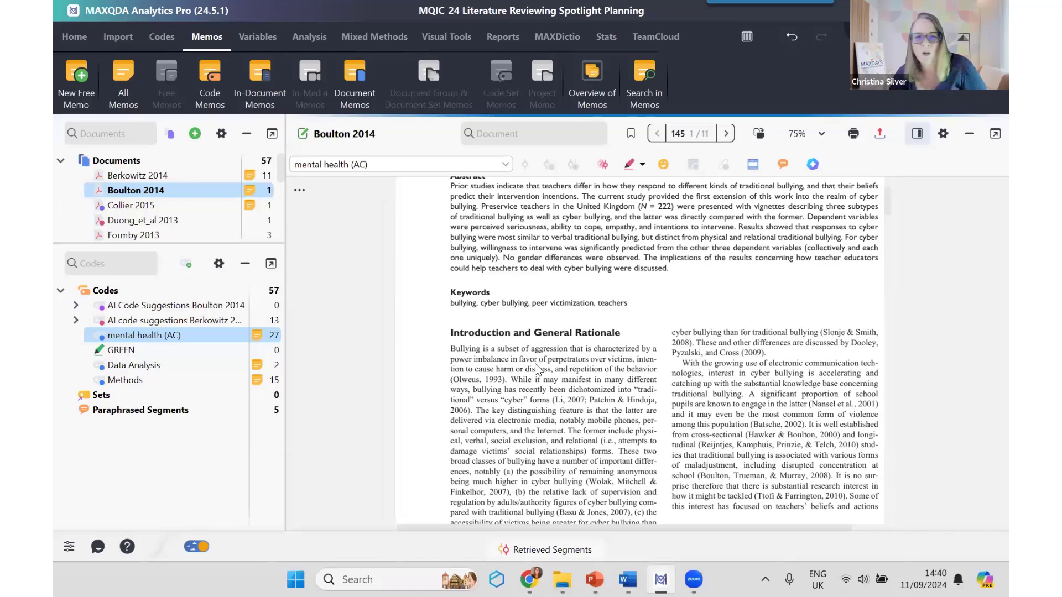
pyautogui.scroll(1, 512, 406)
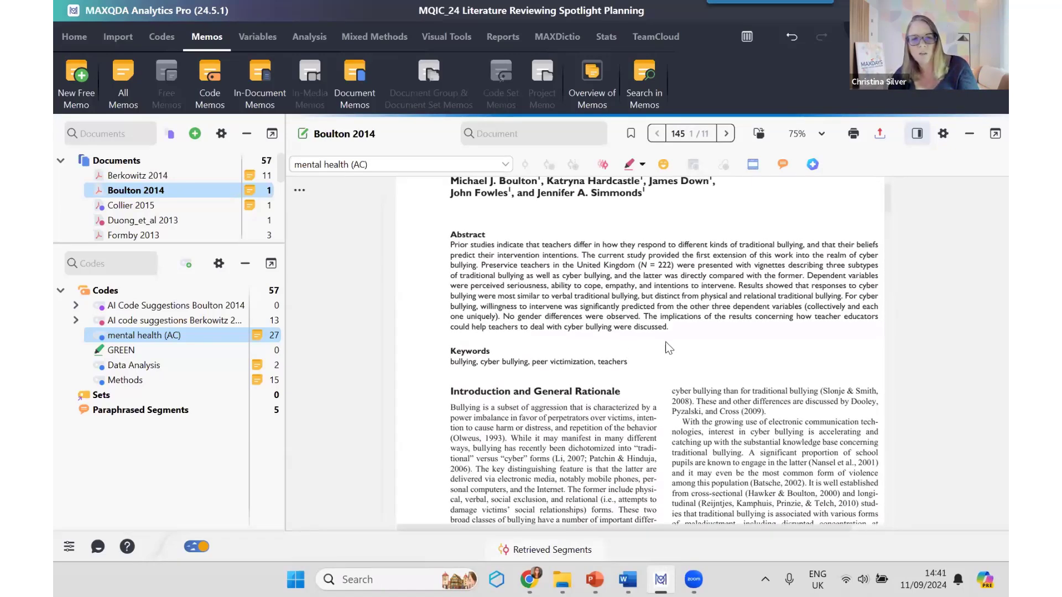
pyautogui.moveTo(671, 327); pyautogui.dragTo(621, 306)
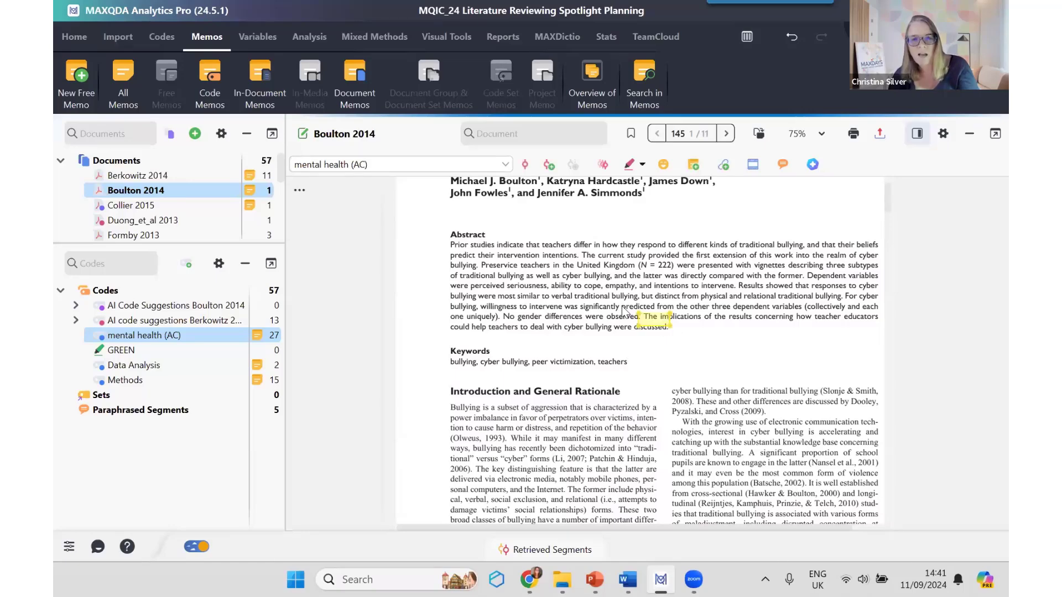
pyautogui.moveTo(470, 245); pyautogui.dragTo(692, 333)
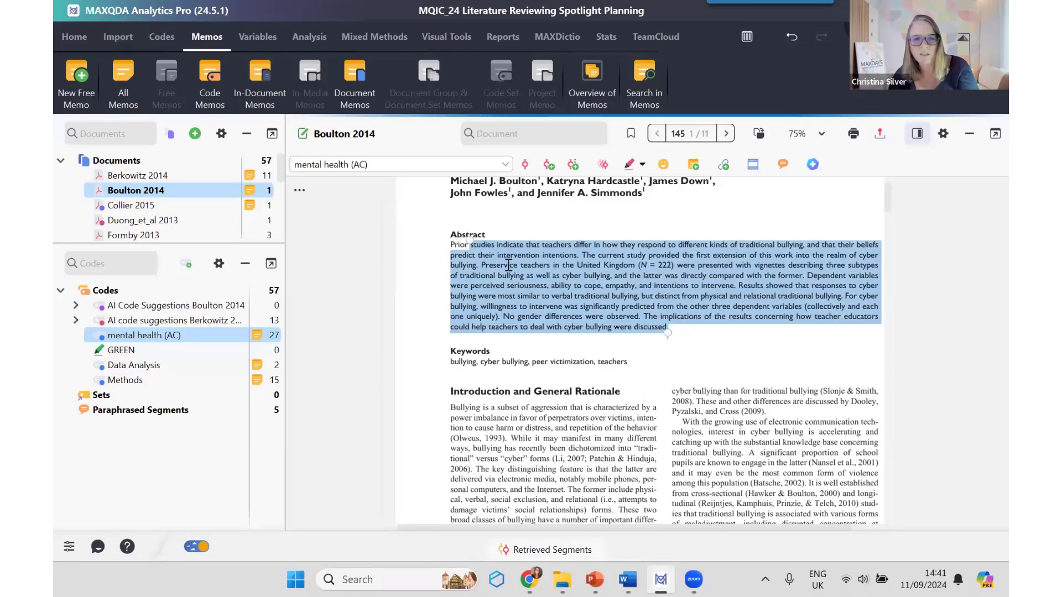
pyautogui.moveTo(467, 241); pyautogui.dragTo(449, 244)
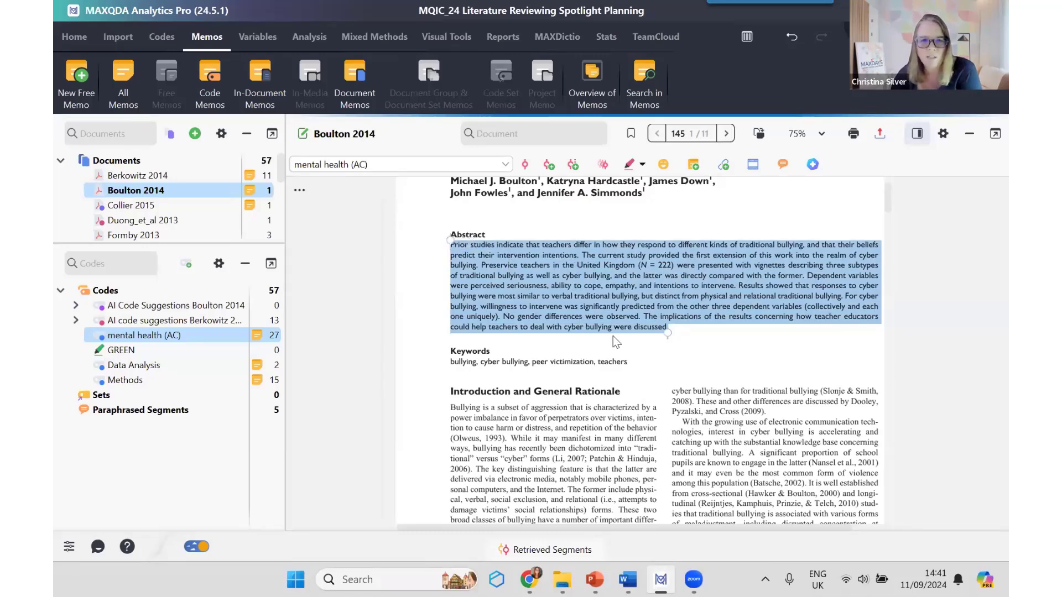
# Step: Generate new AI code suggestions in English for the abstract text of the Collier 2015 article
pyautogui.doubleClick(138, 212)
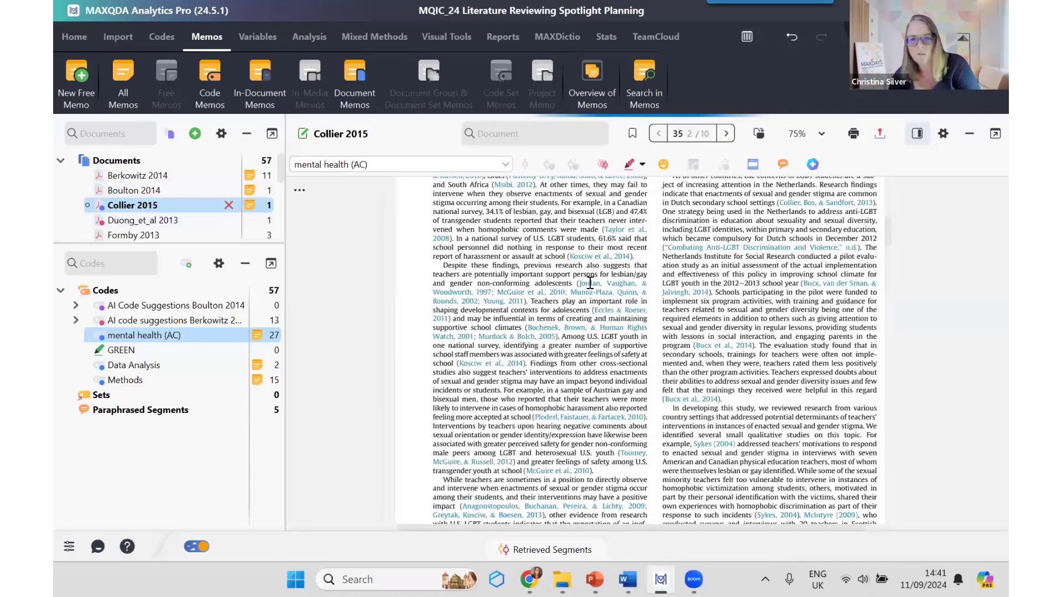
pyautogui.scroll(-3, 715, 371)
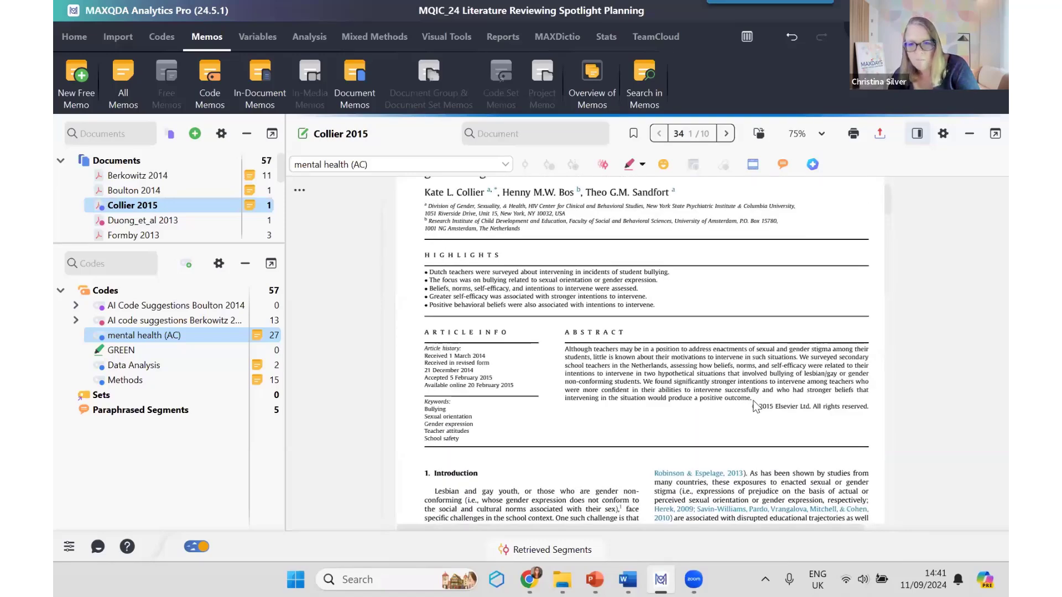
pyautogui.moveTo(752, 400); pyautogui.dragTo(564, 349)
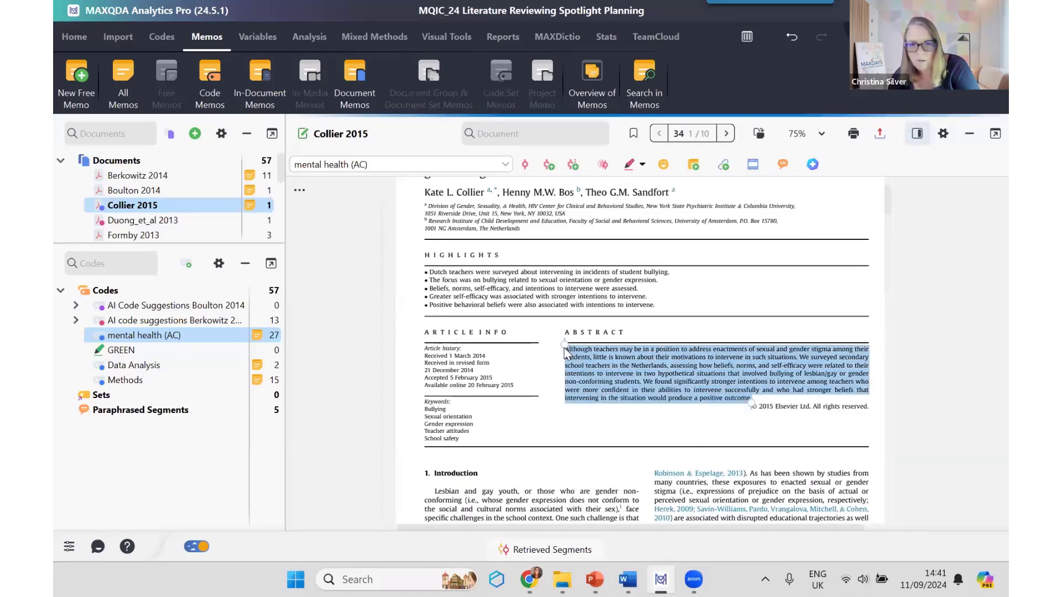
pyautogui.rightClick(612, 376)
pyautogui.moveTo(638, 347)
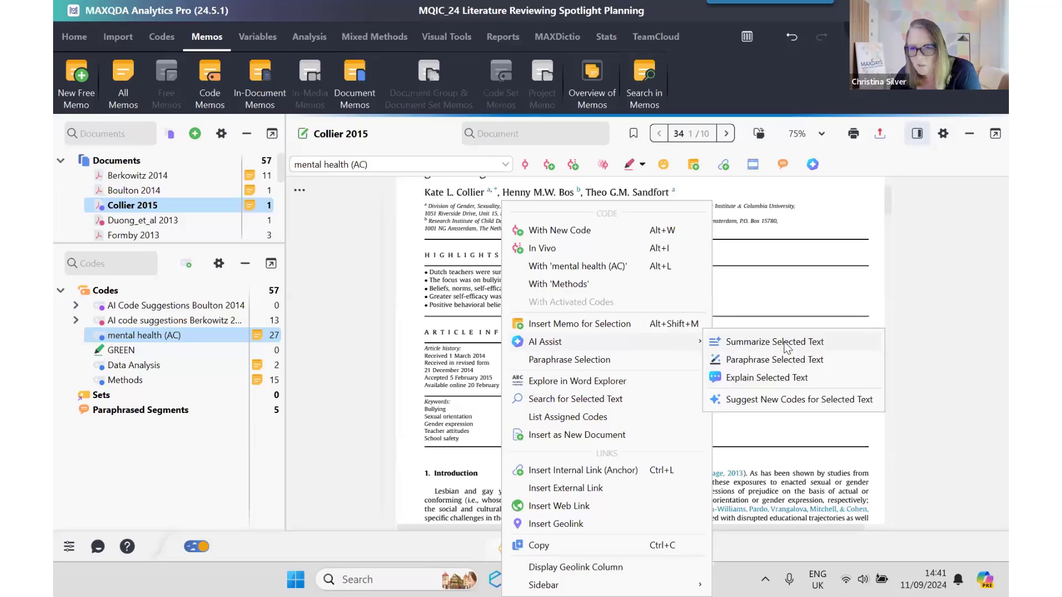
pyautogui.click(789, 400)
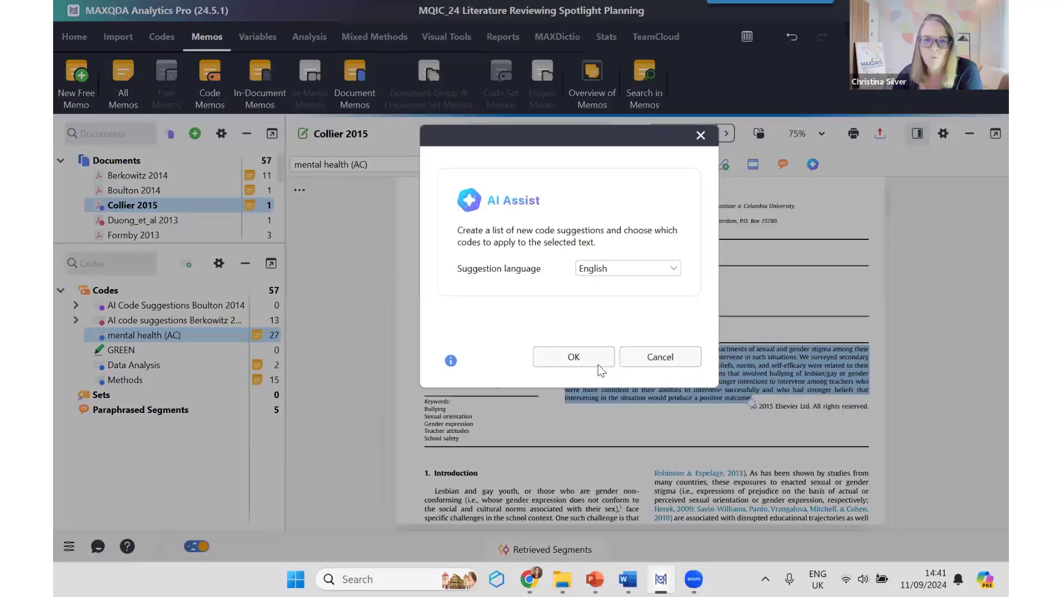
pyautogui.click(680, 268)
pyautogui.click(680, 267)
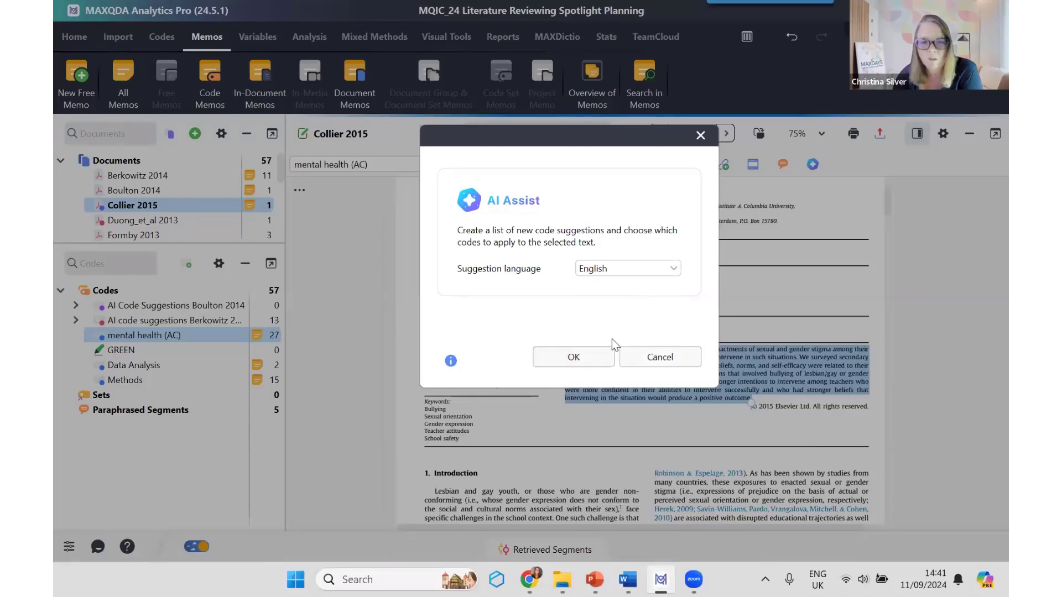
pyautogui.click(595, 353)
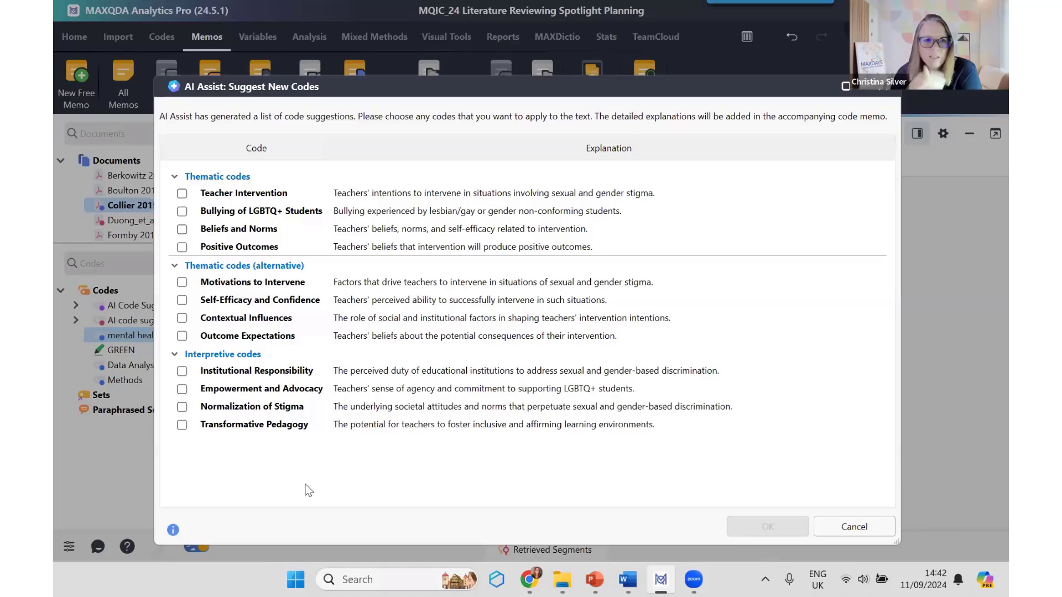
# Step: Apply the suggested codes Teacher Intervention, Beliefs and Norms, and Normalization of Stigma to the selected abstract
pyautogui.click(182, 194)
pyautogui.click(182, 229)
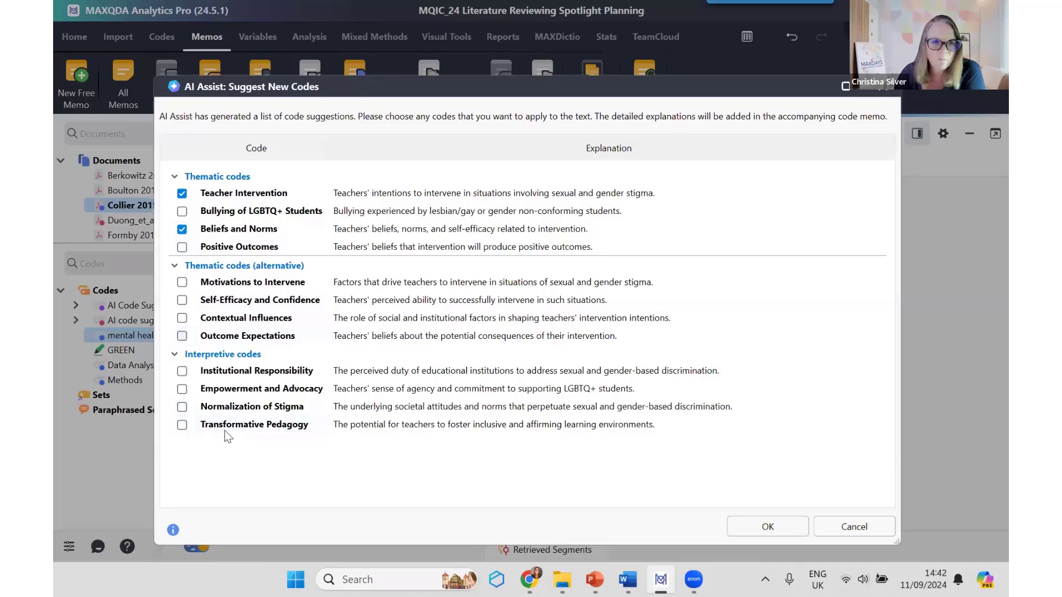
pyautogui.click(182, 407)
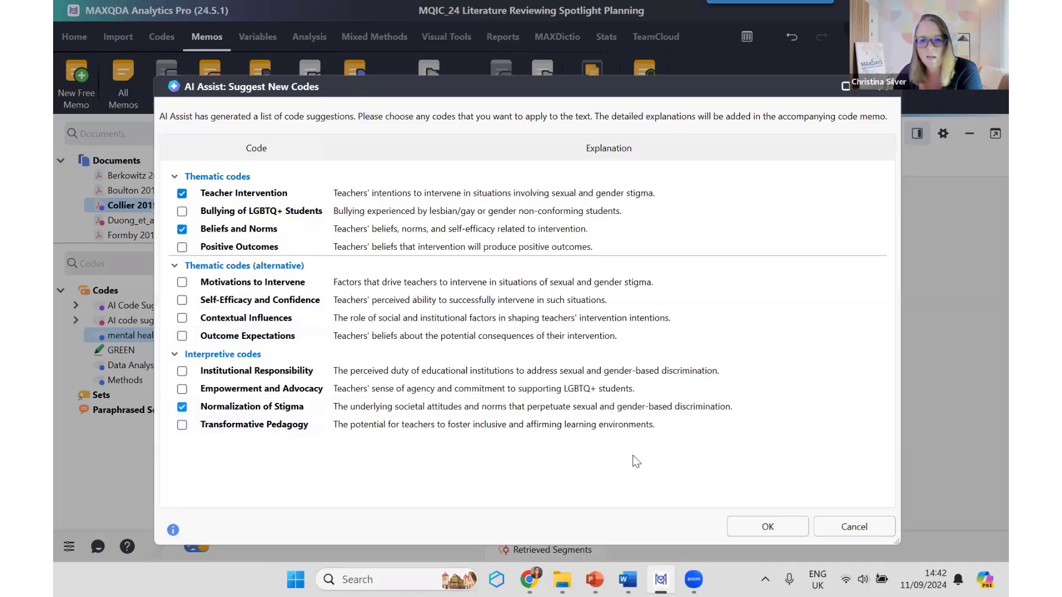
pyautogui.click(766, 527)
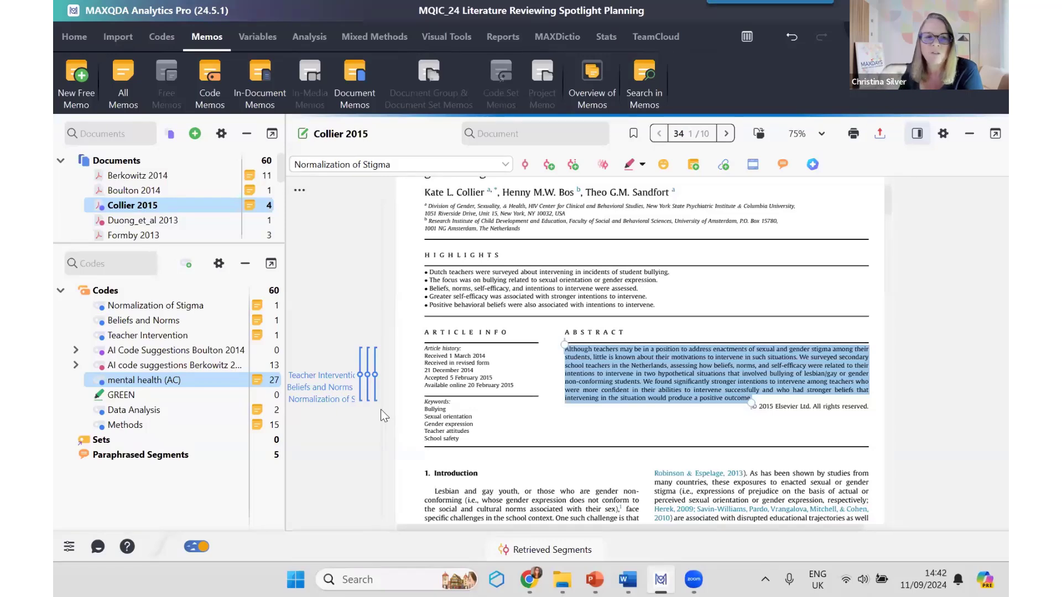
# Step: Expand the AI Code Suggestions Boulton 2014 subcodes, hide the document list, and select the code Bullying Perceptions and the Sociocultural Context
pyautogui.click(76, 351)
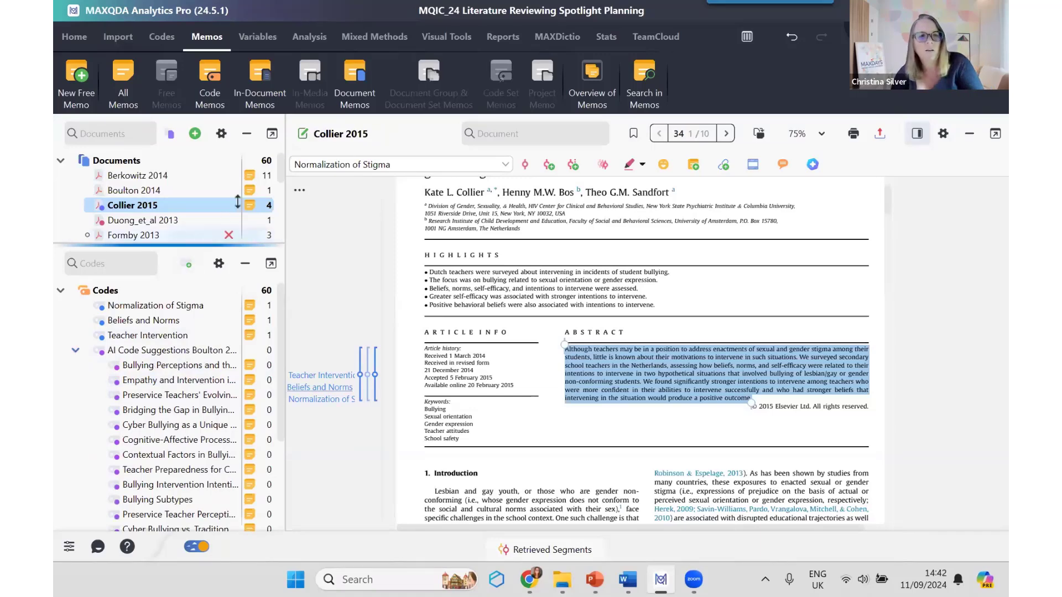
pyautogui.click(247, 133)
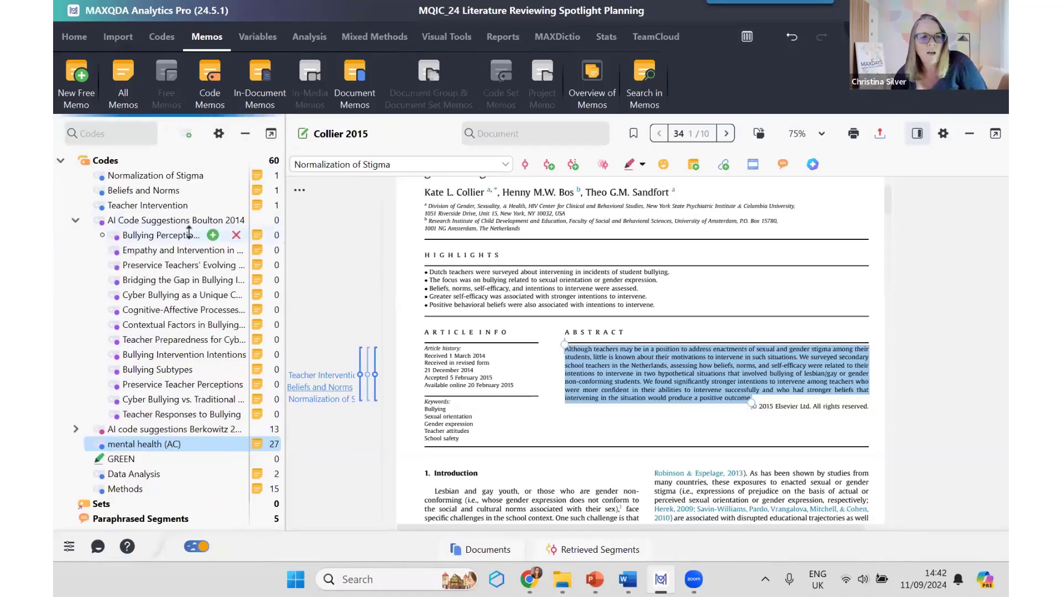
pyautogui.click(160, 236)
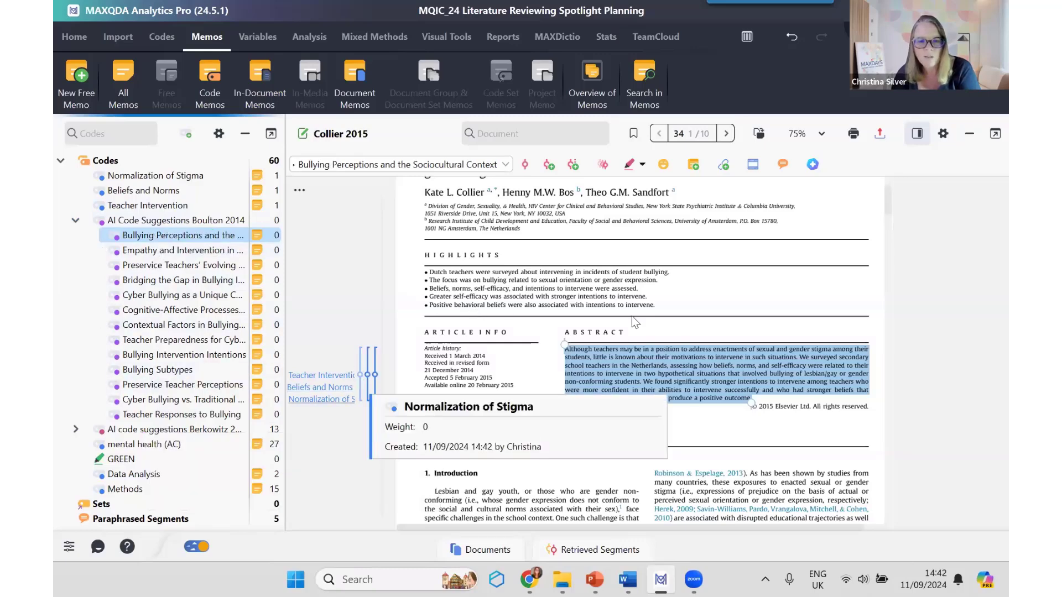
# Step: Delete the Normalization of Stigma code assignment from the Collier 2015 abstract
pyautogui.rightClick(364, 376)
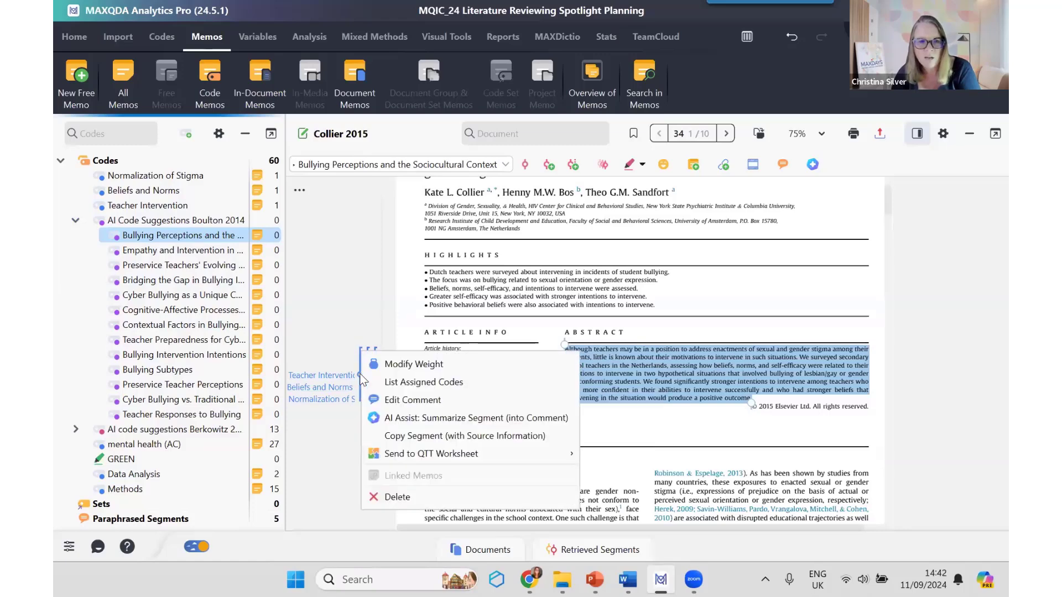
pyautogui.click(406, 498)
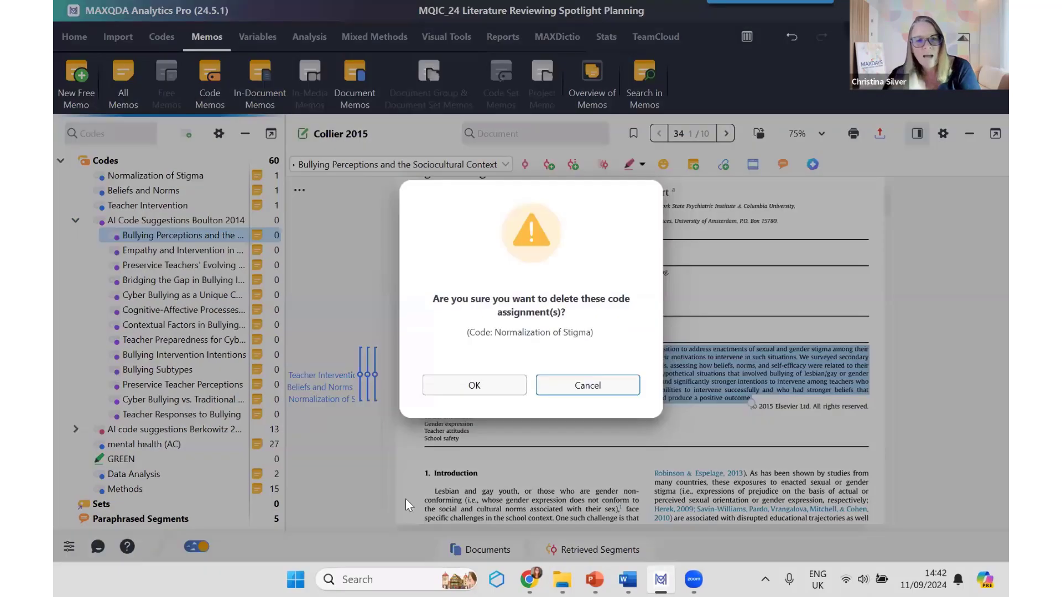
pyautogui.click(480, 387)
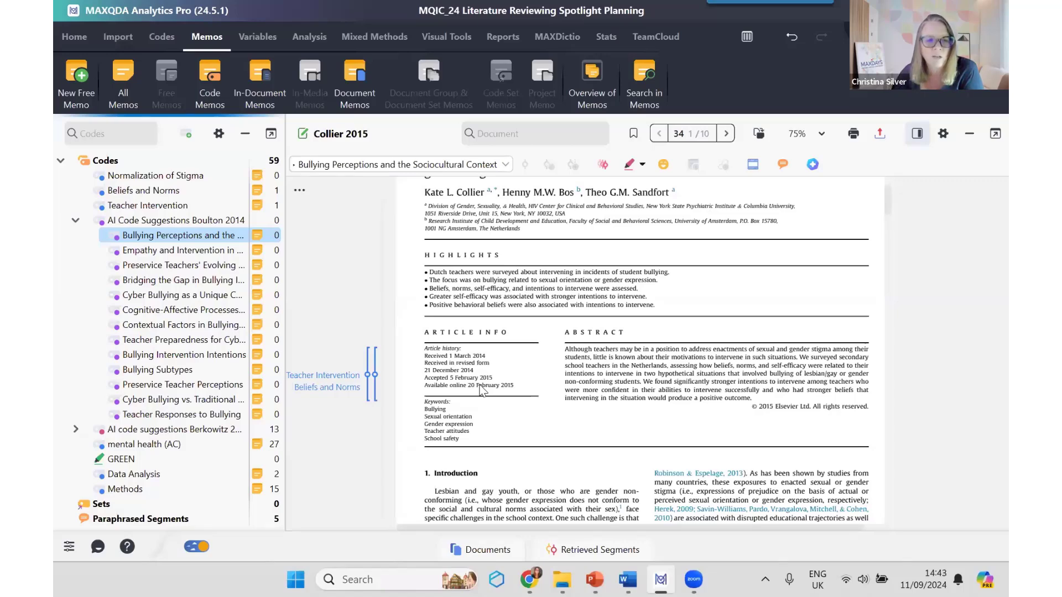
# Step: Expand the Berkowitz AI code suggestions, and view the MAXMaps concept map comparing the Boulton and Berkowitz codes
pyautogui.click(74, 430)
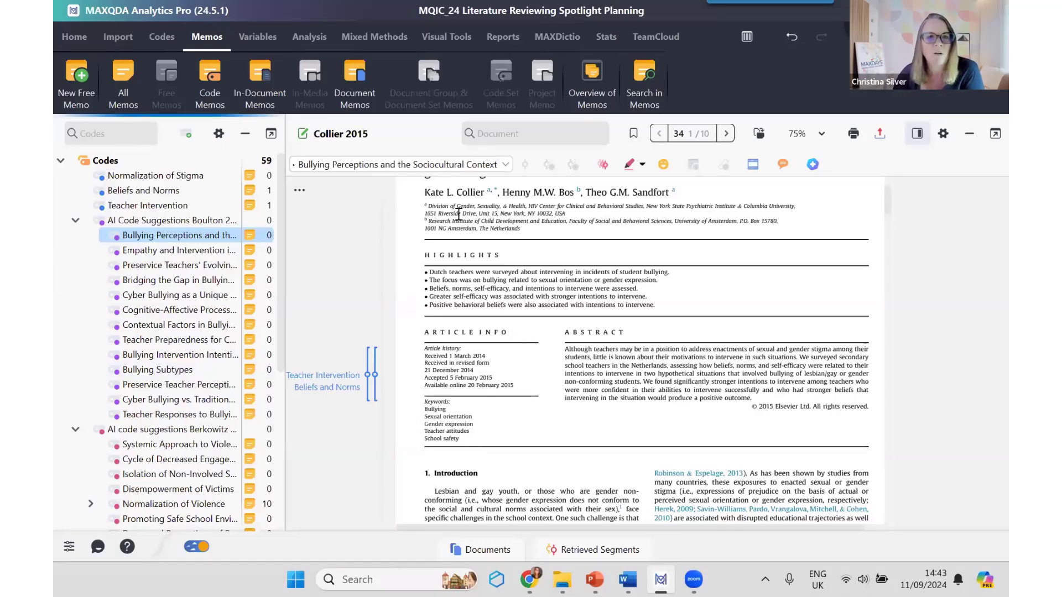
pyautogui.click(443, 40)
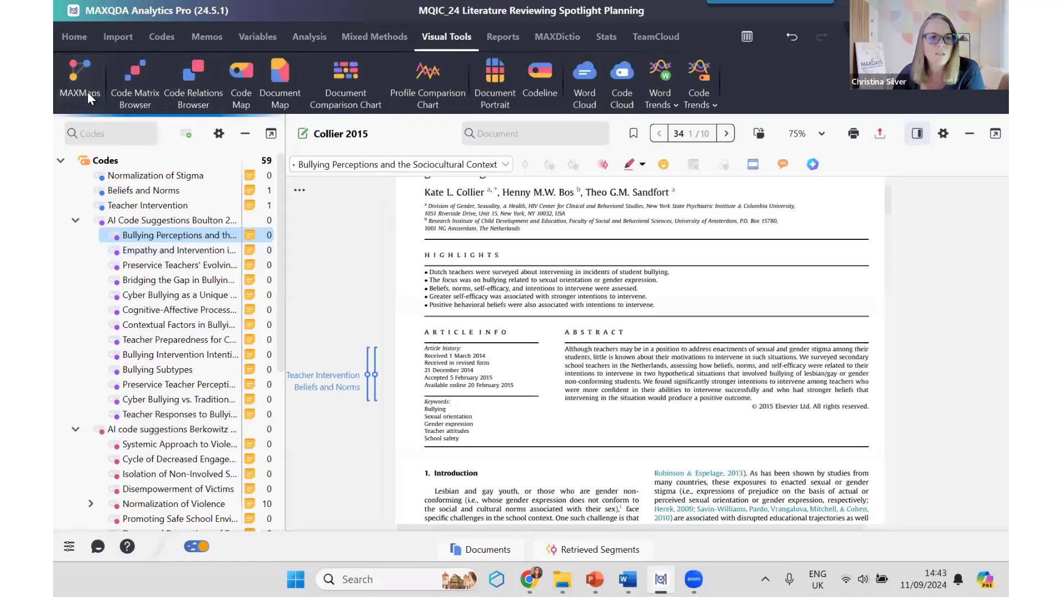
pyautogui.click(80, 77)
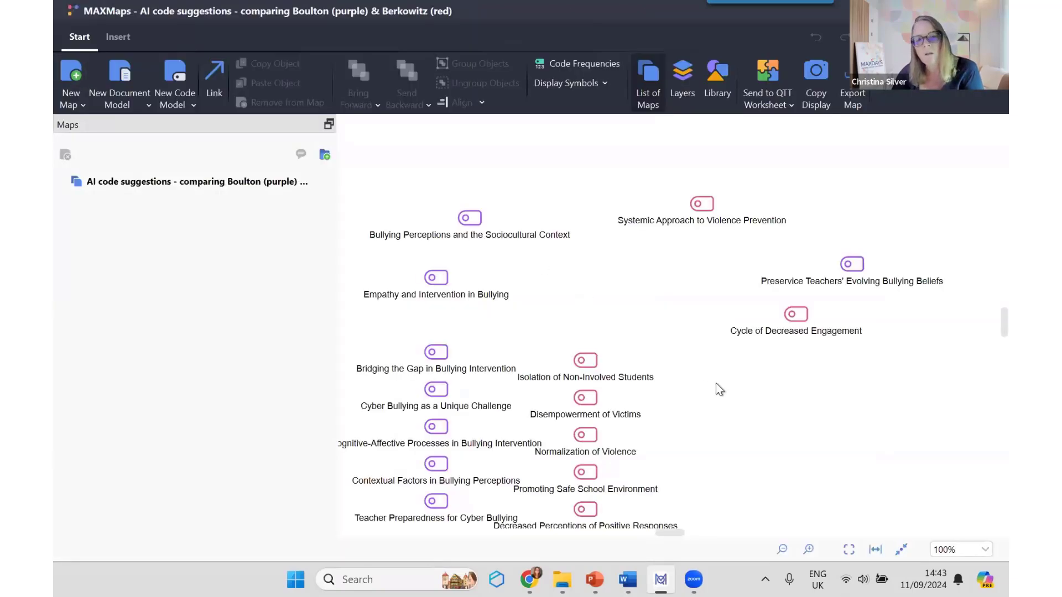
pyautogui.scroll(-2, 719, 390)
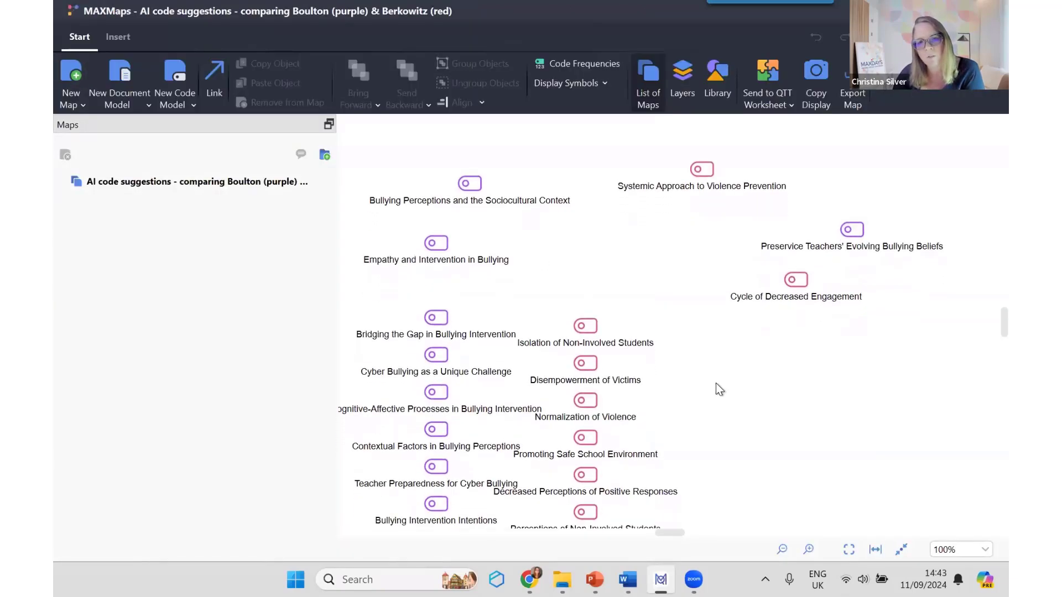
# Step: Rearrange the concept map, moving Isolation of Non-Involved Students, Disempowerment of Victims, Normalization of Violence, and Bridging the Gap in Bullying Intervention among related codes
pyautogui.scroll(-1, 719, 389)
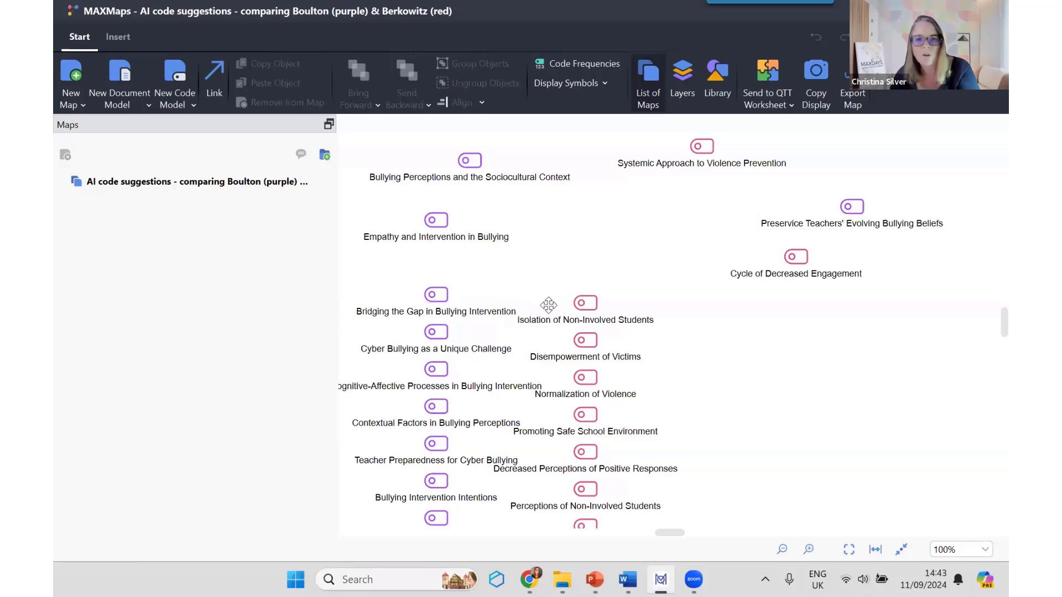
pyautogui.moveTo(578, 310); pyautogui.dragTo(841, 316)
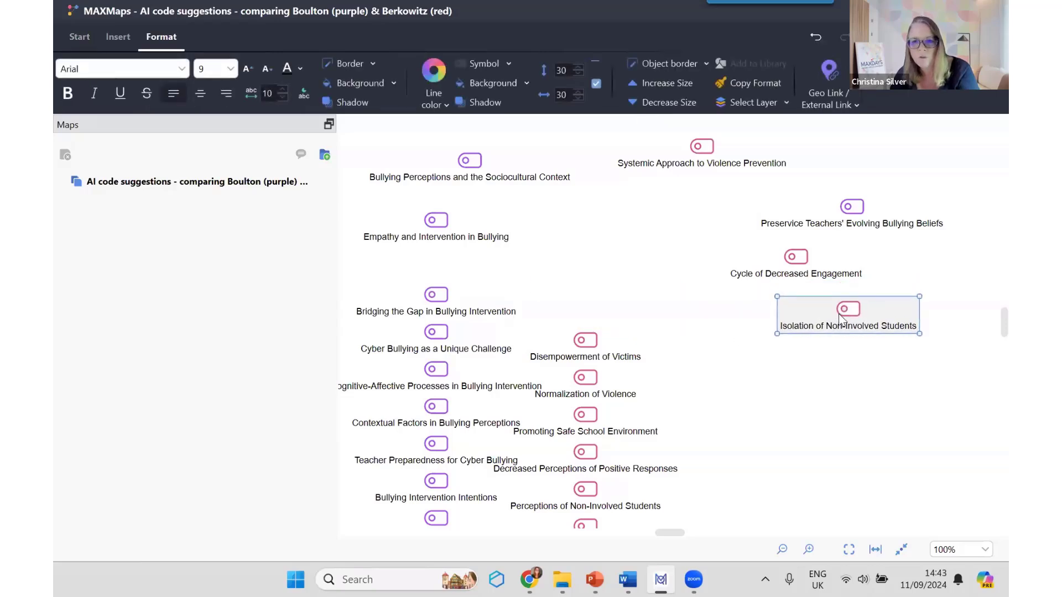
pyautogui.moveTo(575, 350); pyautogui.dragTo(603, 236)
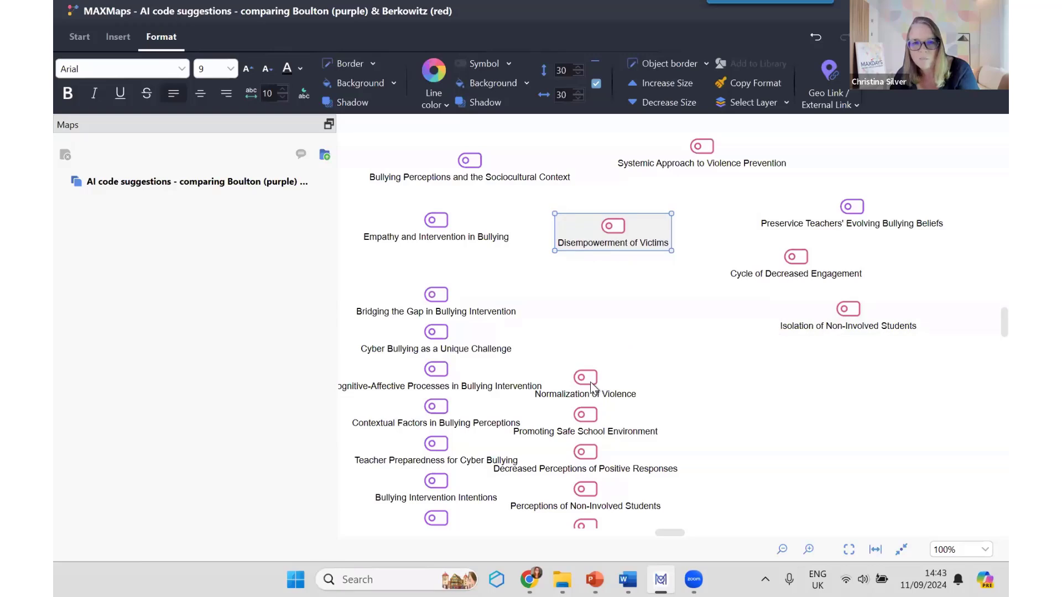
pyautogui.moveTo(598, 386); pyautogui.dragTo(769, 425)
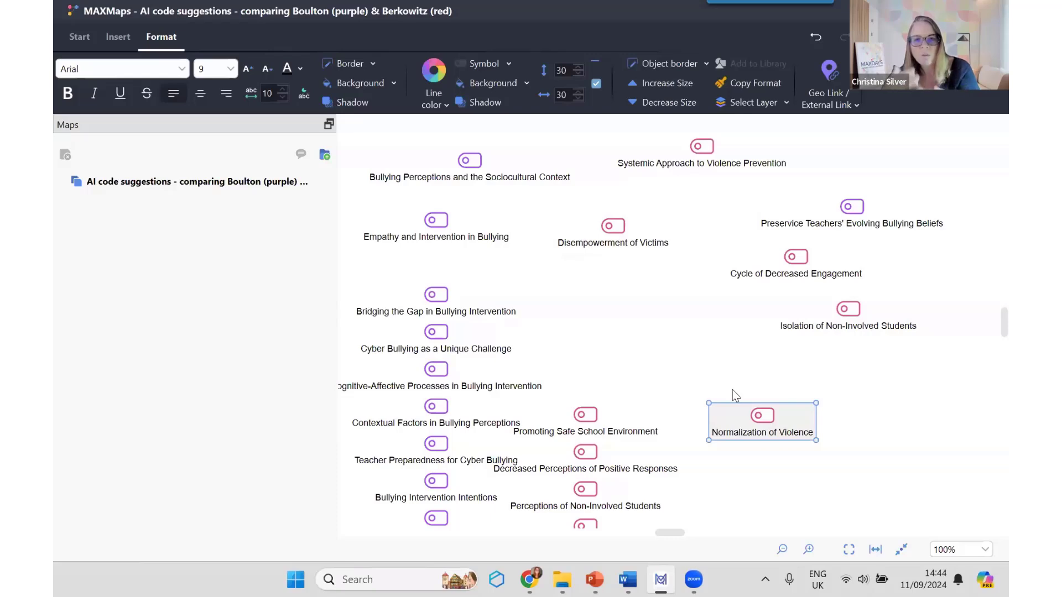
pyautogui.moveTo(436, 298); pyautogui.dragTo(474, 292)
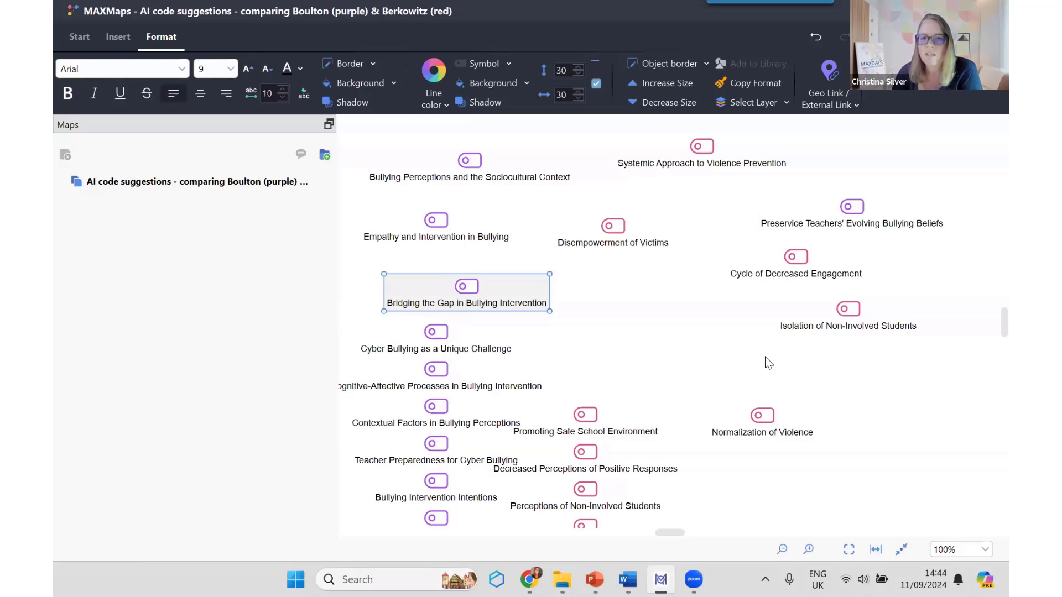
pyautogui.moveTo(854, 217)
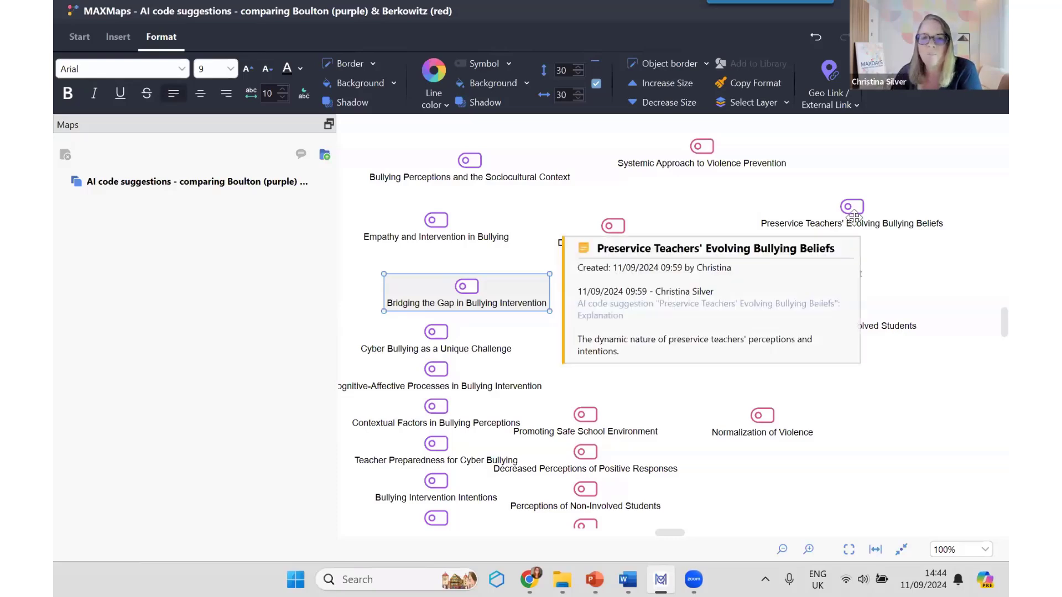
pyautogui.click(884, 404)
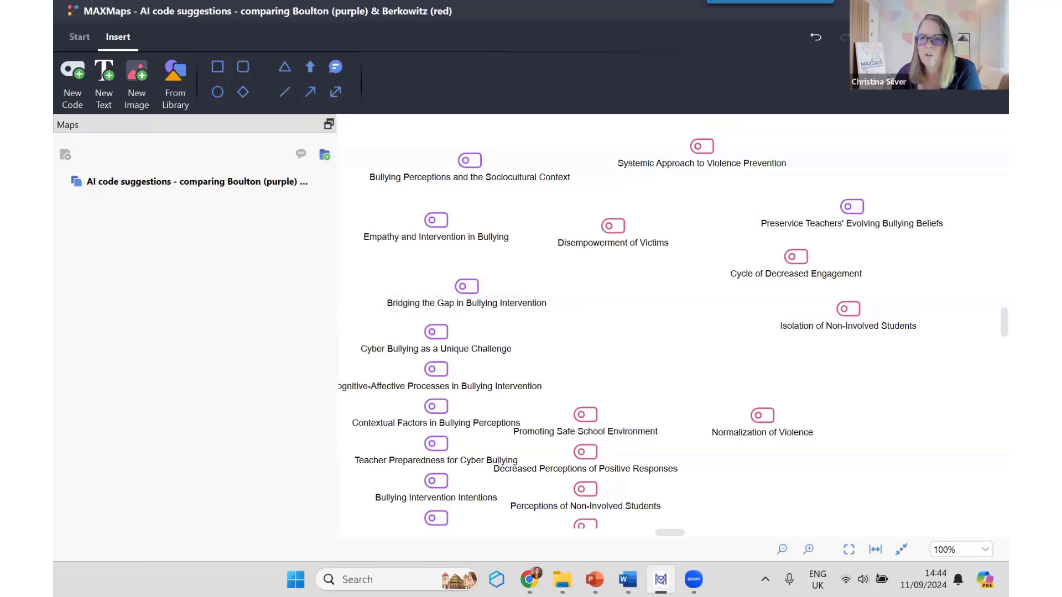
# Step: Close the concept map and tidy the project view by collapsing the Boulton 2014 code suggestions and showing the document list
pyautogui.click(993, 11)
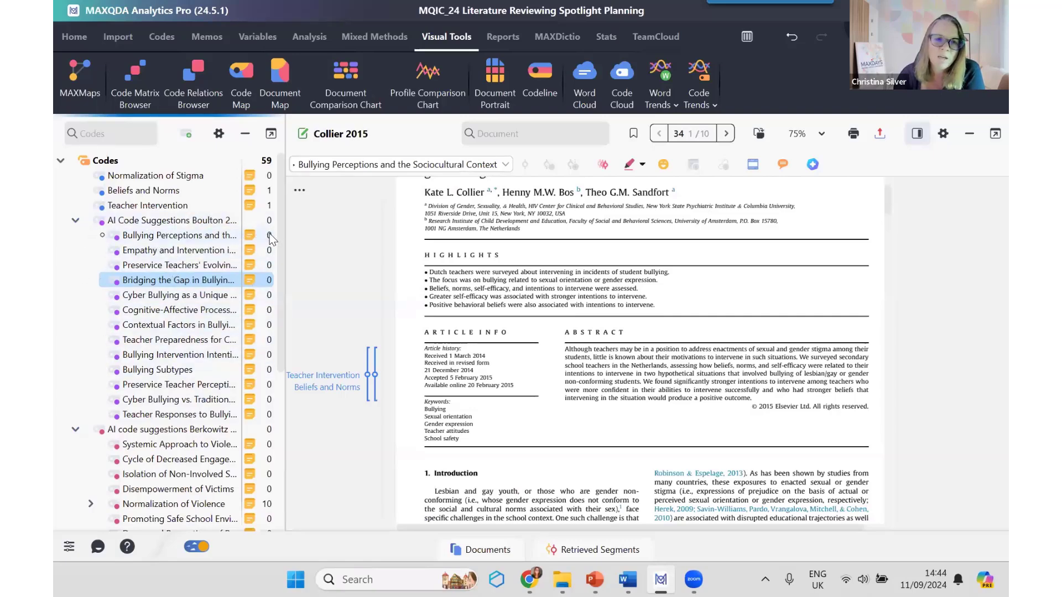
pyautogui.click(78, 220)
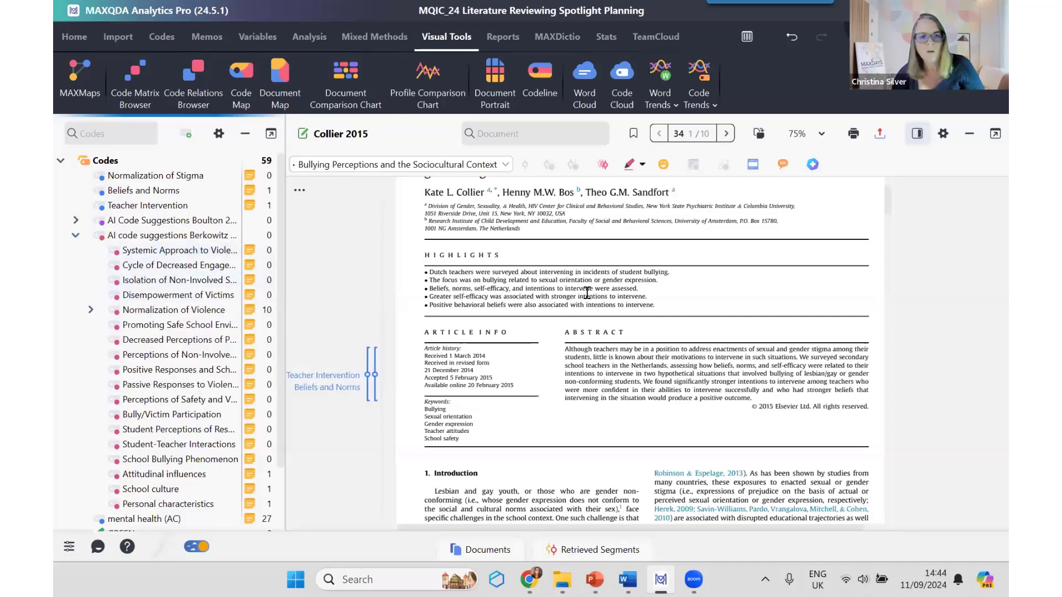
pyautogui.click(90, 311)
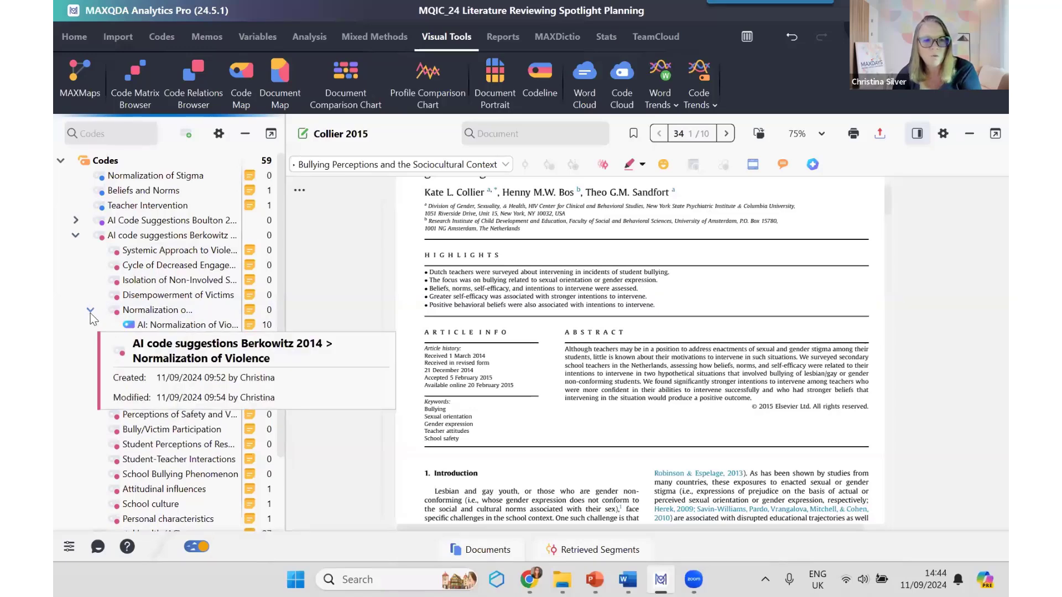
pyautogui.click(91, 311)
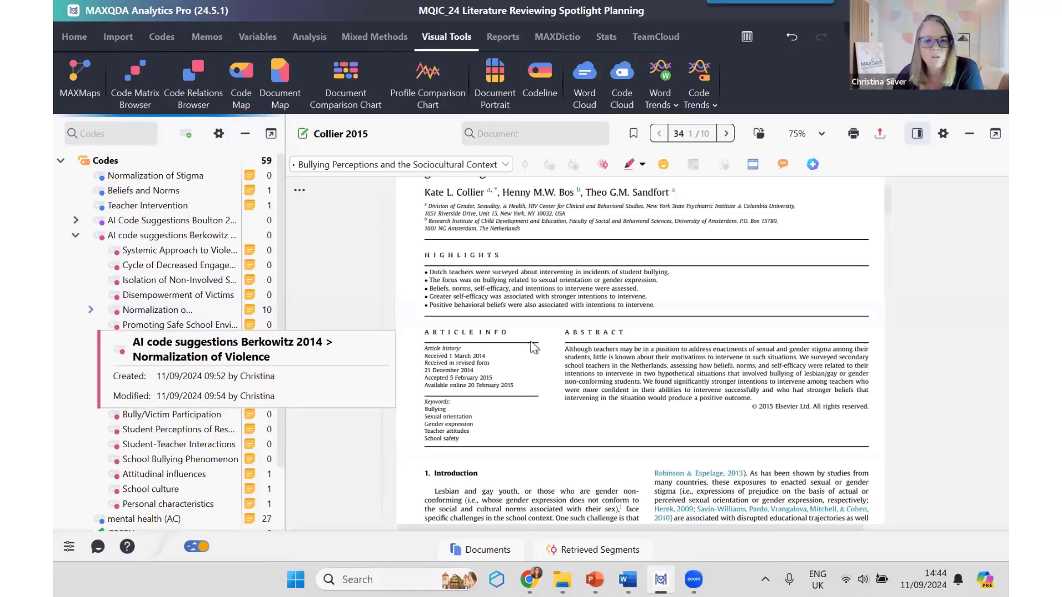
pyautogui.click(489, 548)
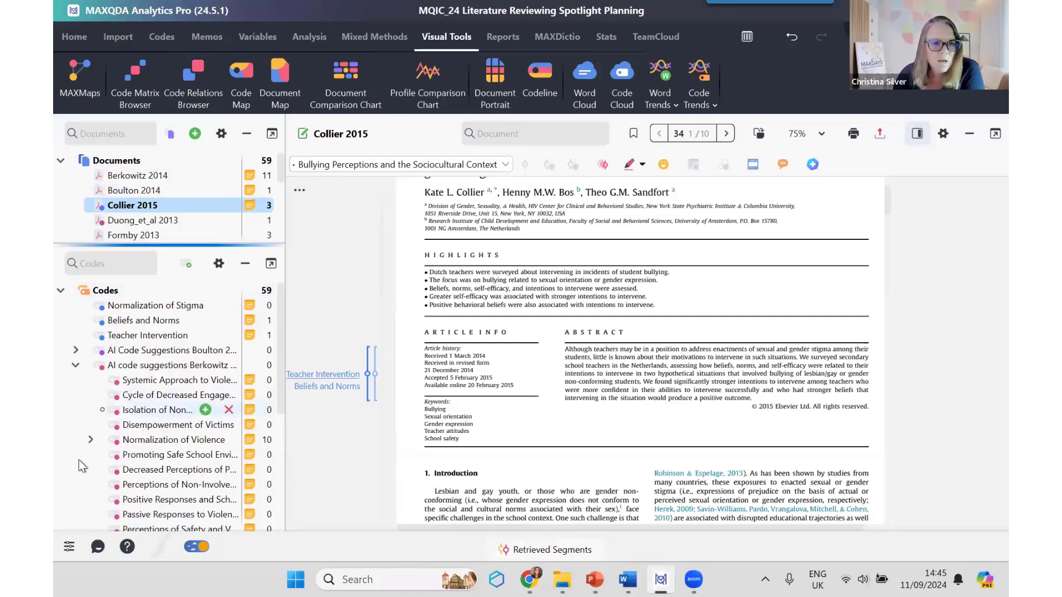
# Step: Read the code memo of Normalization of Violence under the Berkowitz 2014 suggestions, and close it
pyautogui.click(138, 443)
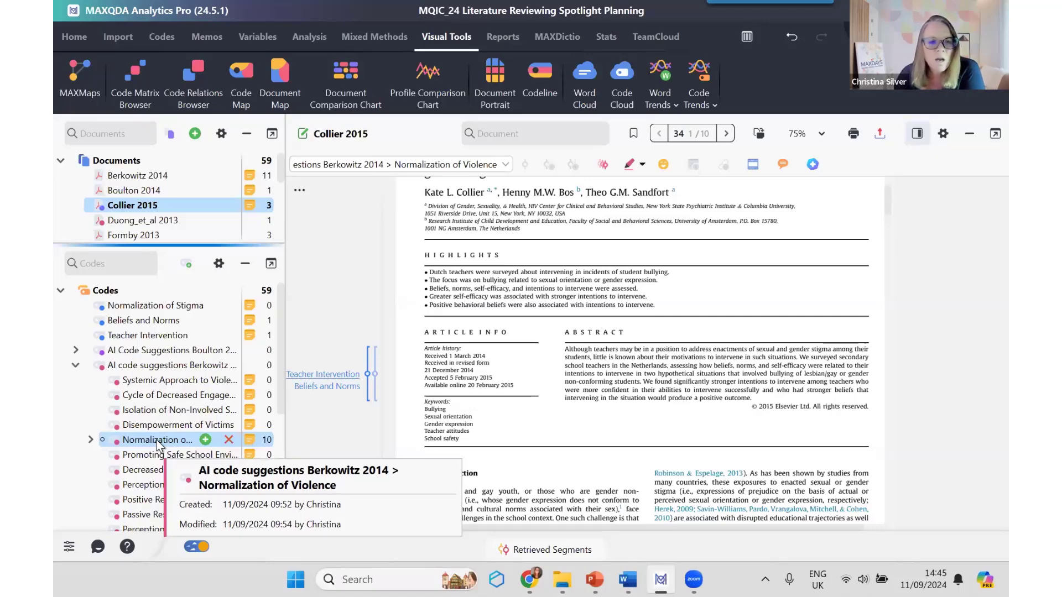
pyautogui.moveTo(253, 441)
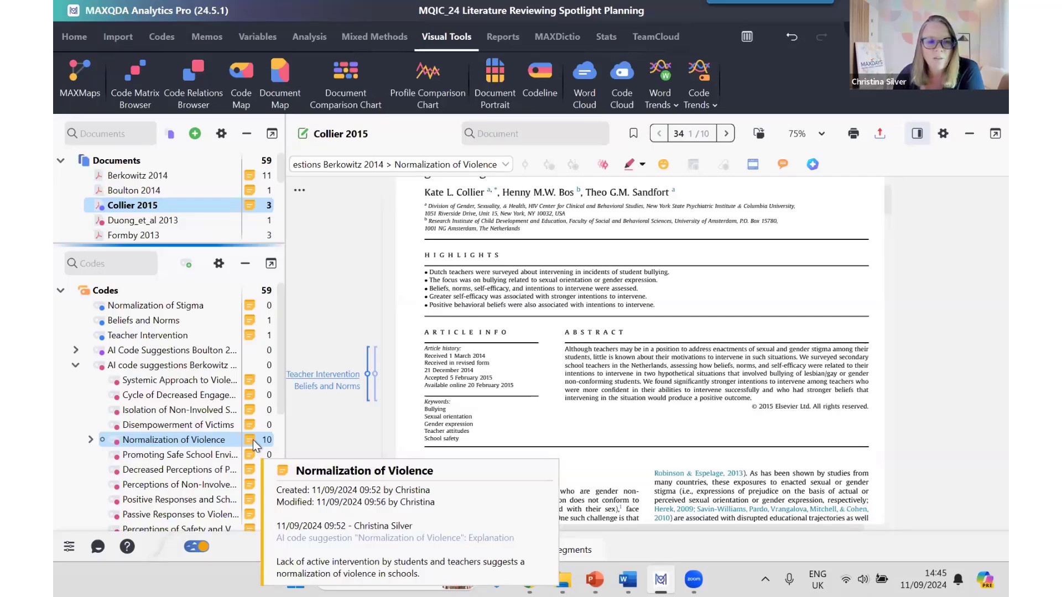
pyautogui.doubleClick(249, 441)
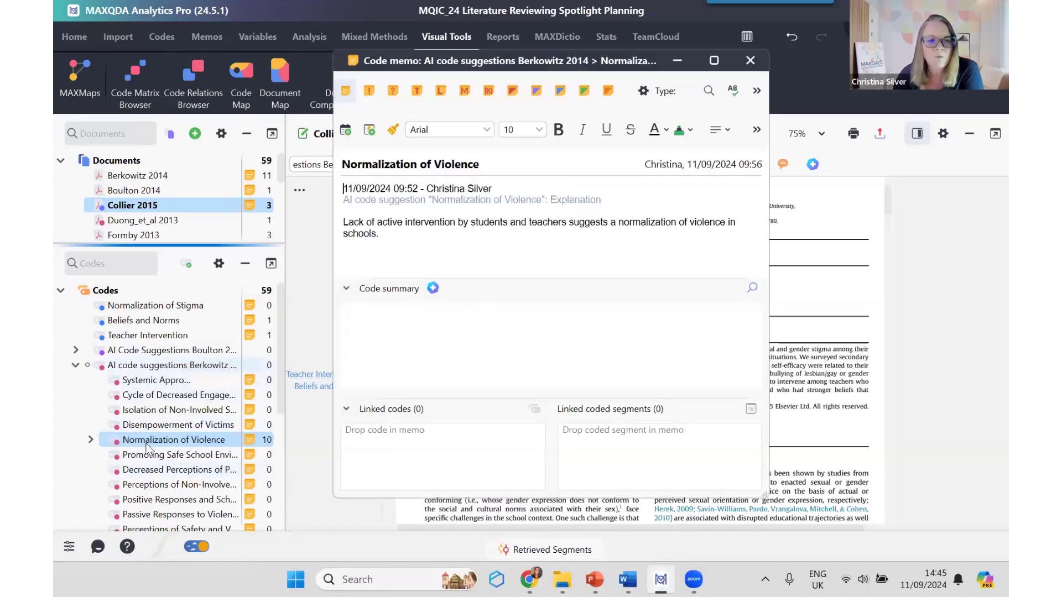
pyautogui.moveTo(149, 394)
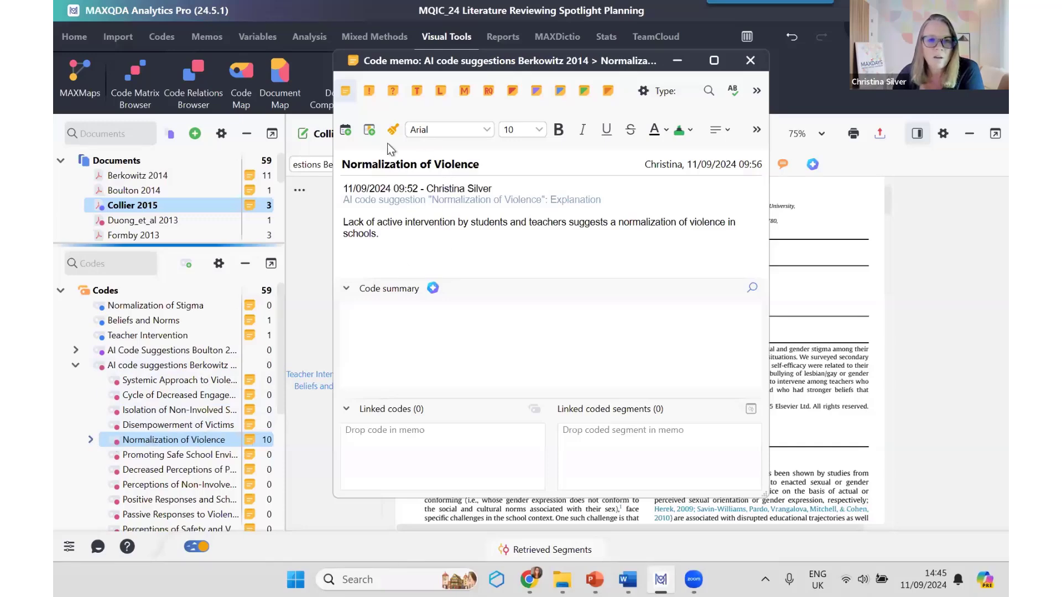
pyautogui.click(390, 235)
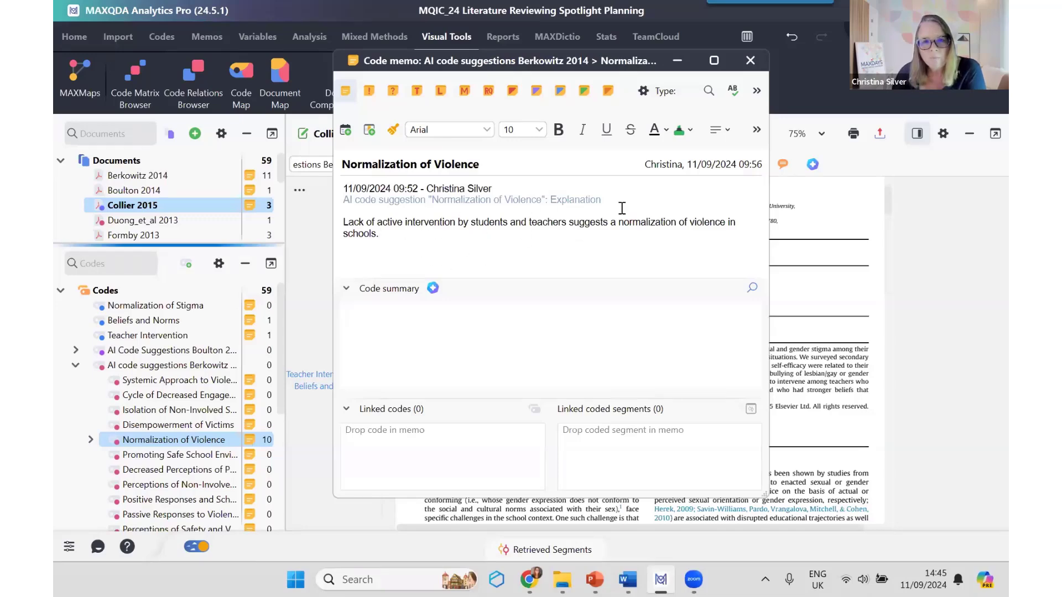
pyautogui.click(751, 61)
# Step: Expand Normalization of Violence to select its AI: Normalization of Violence (Berkowitz 2014) subcode, and open the Berkowitz 2014 document
pyautogui.click(90, 440)
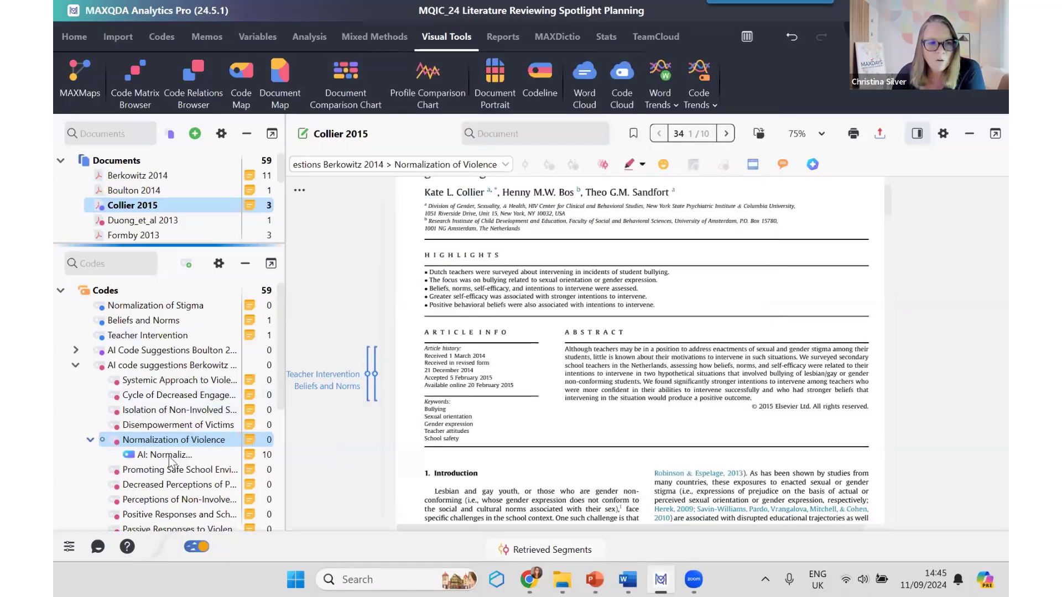
pyautogui.moveTo(172, 462)
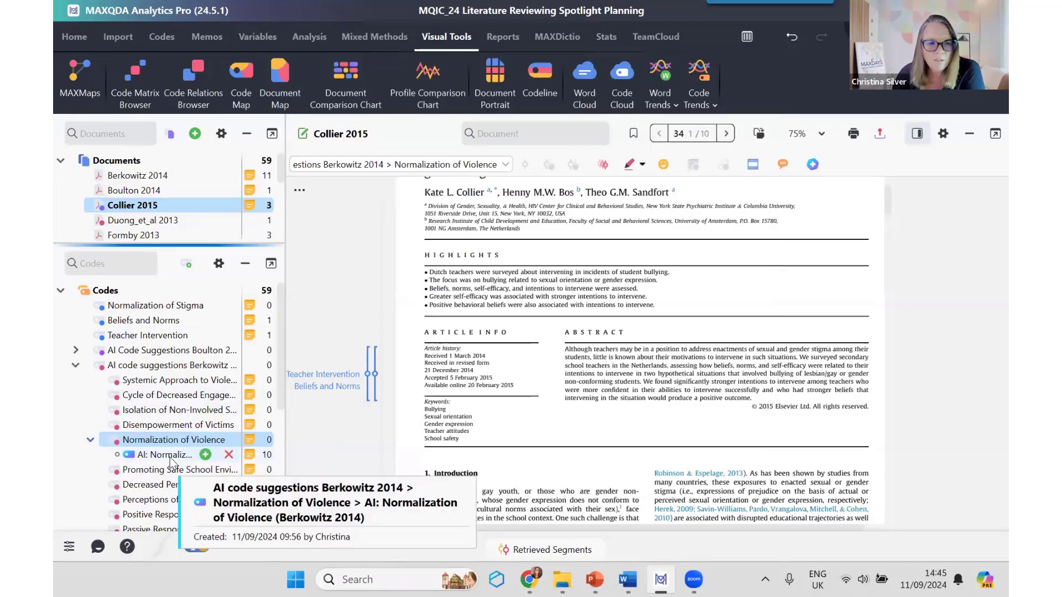
pyautogui.click(172, 459)
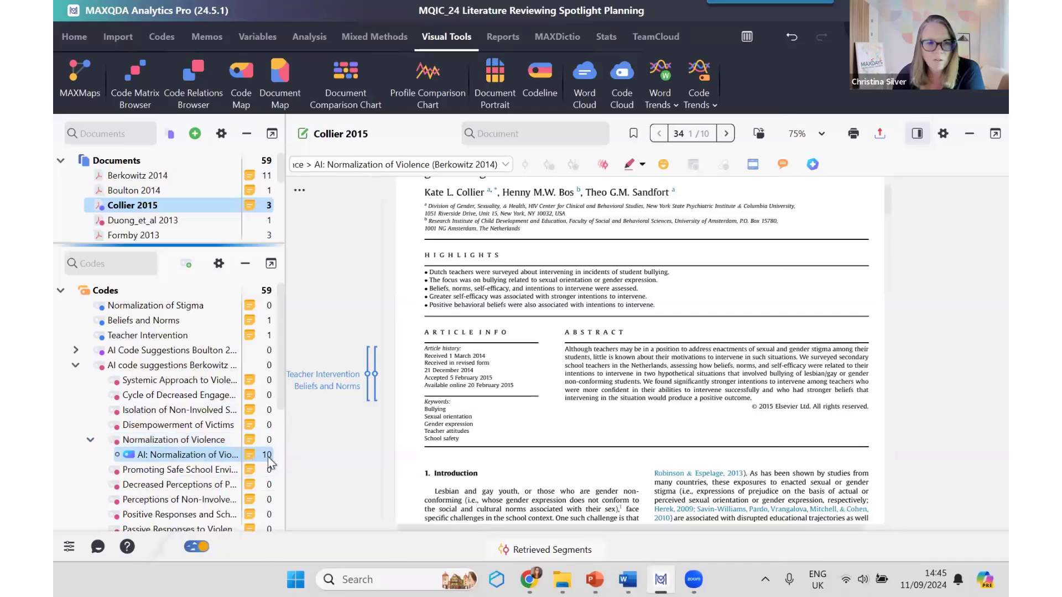
pyautogui.doubleClick(116, 176)
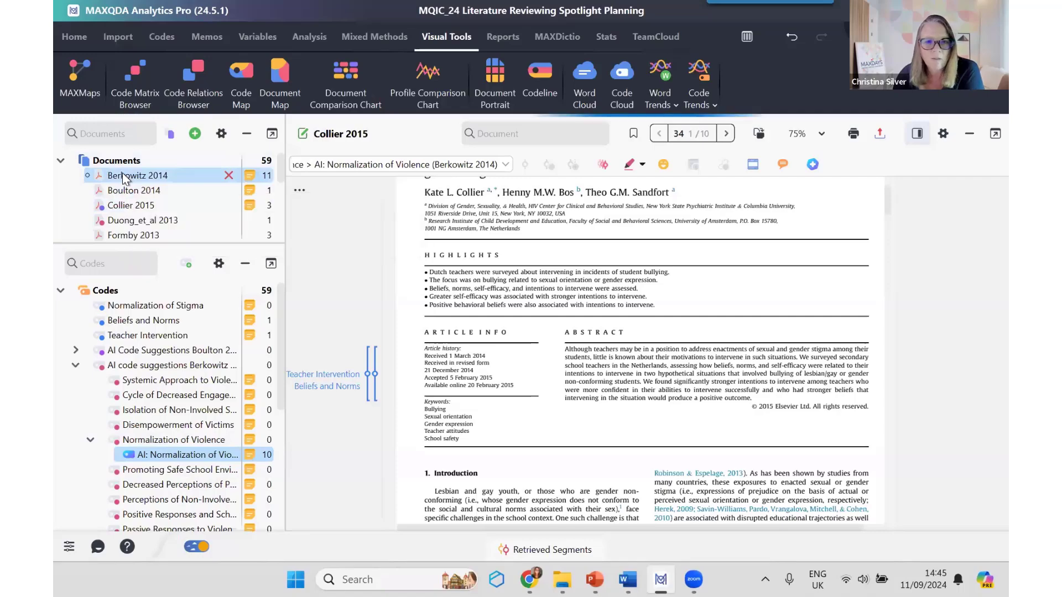
pyautogui.scroll(15, 568, 299)
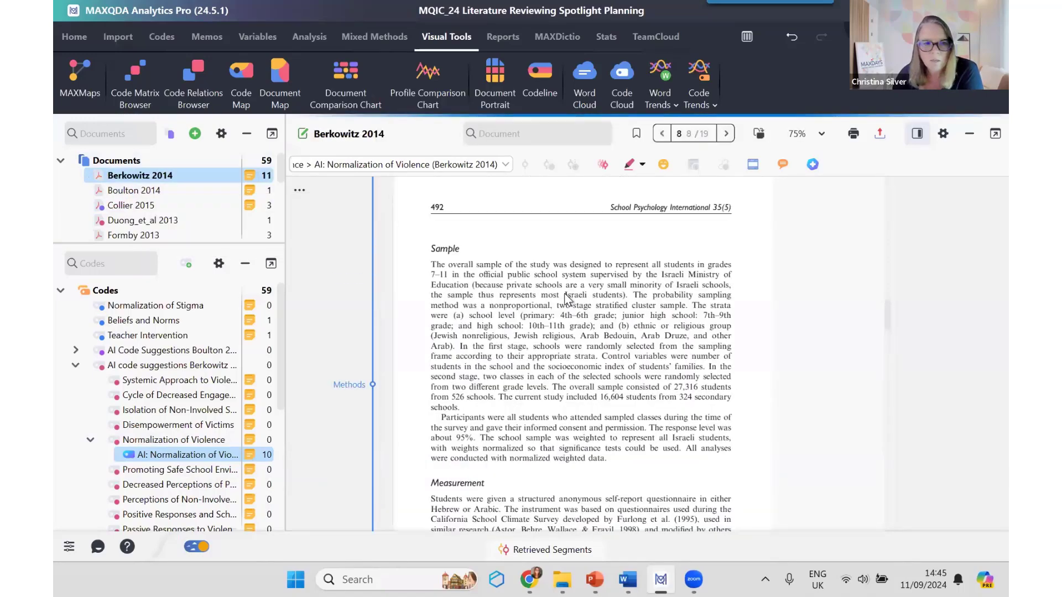
# Step: List the coded segments of the AI: Normalization of Violence subcode, locate the school policies and guidelines segment in the article, and close the list
pyautogui.doubleClick(181, 454)
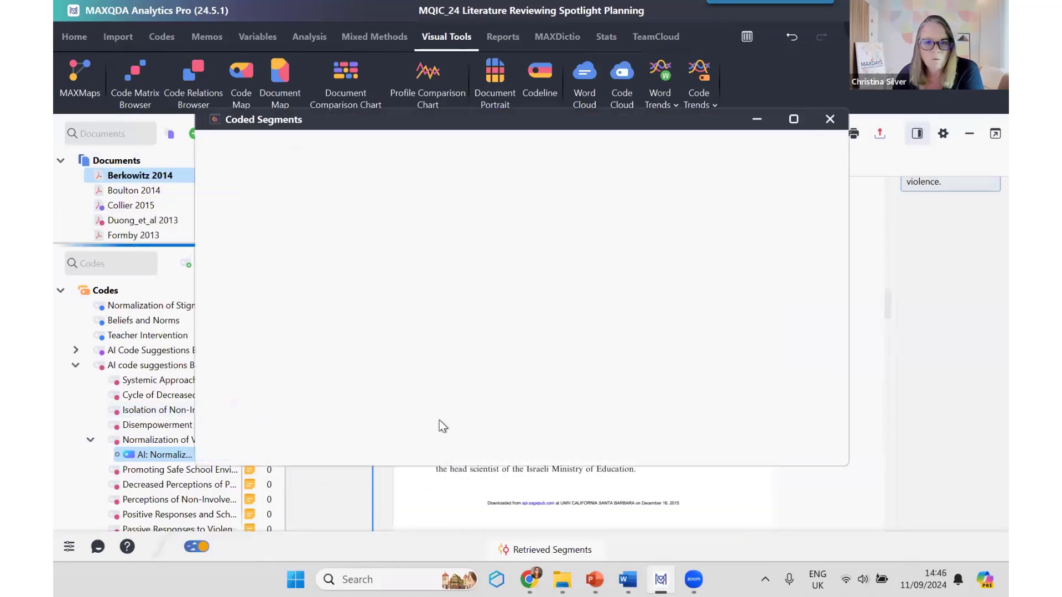
pyautogui.click(406, 352)
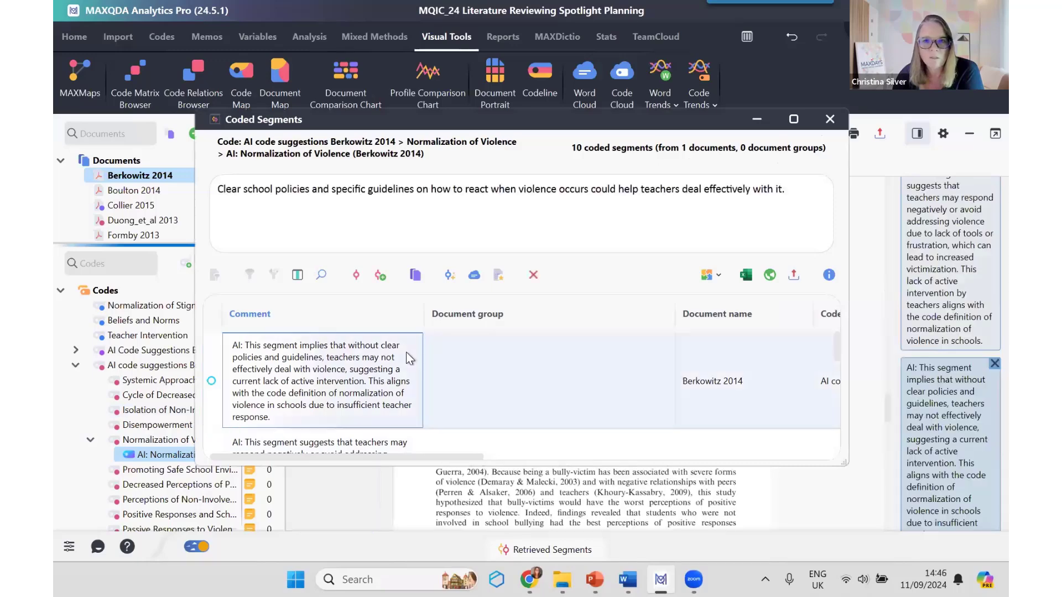
pyautogui.click(835, 125)
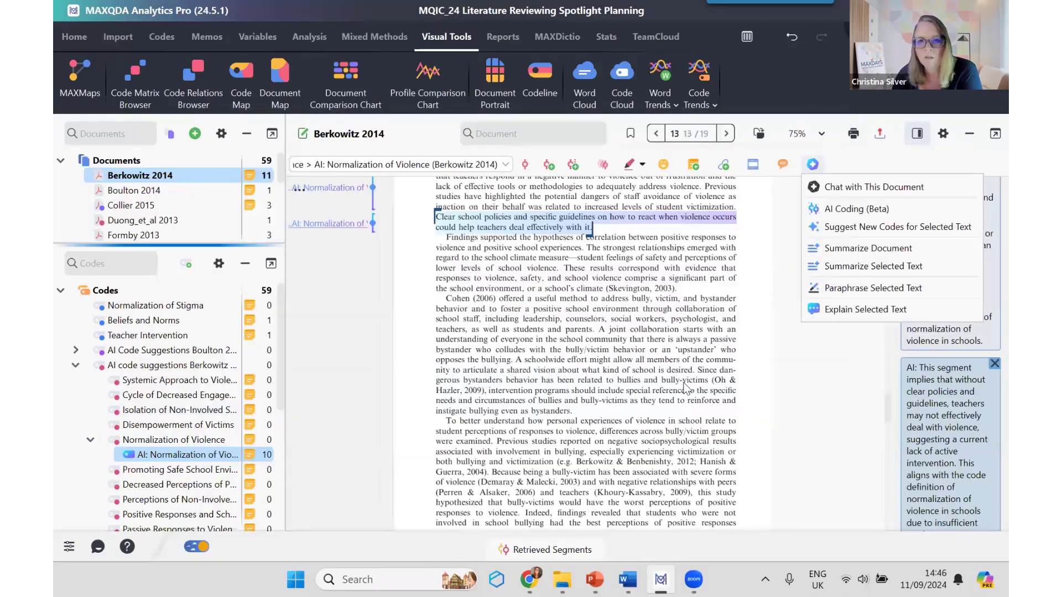
# Step: Highlight the passage belonging to the AI comment on teachers' lack of tools or frustration, and widen the comments sidebar
pyautogui.scroll(4, 684, 383)
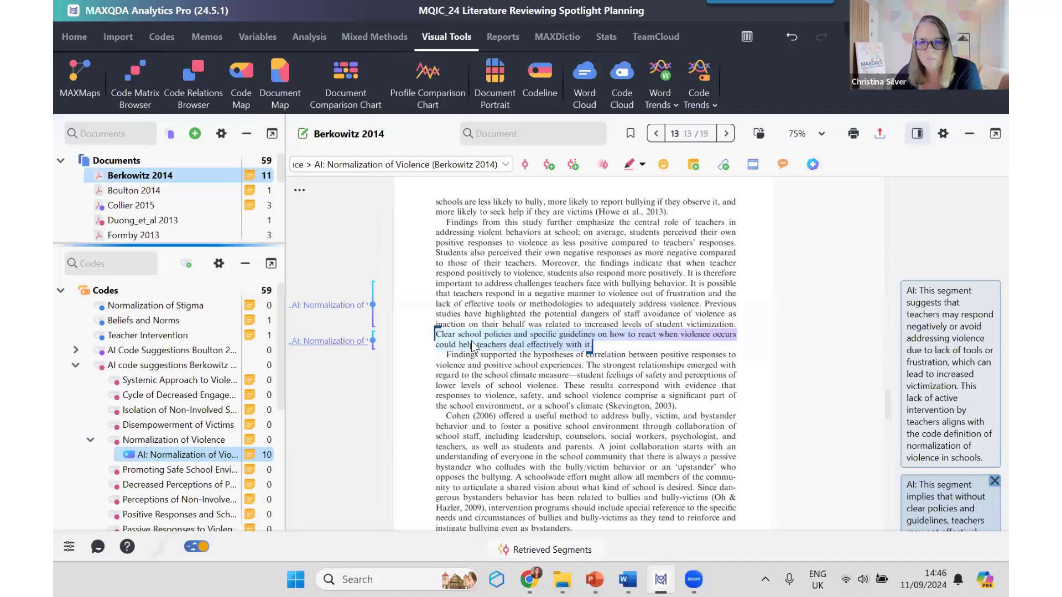
pyautogui.click(962, 396)
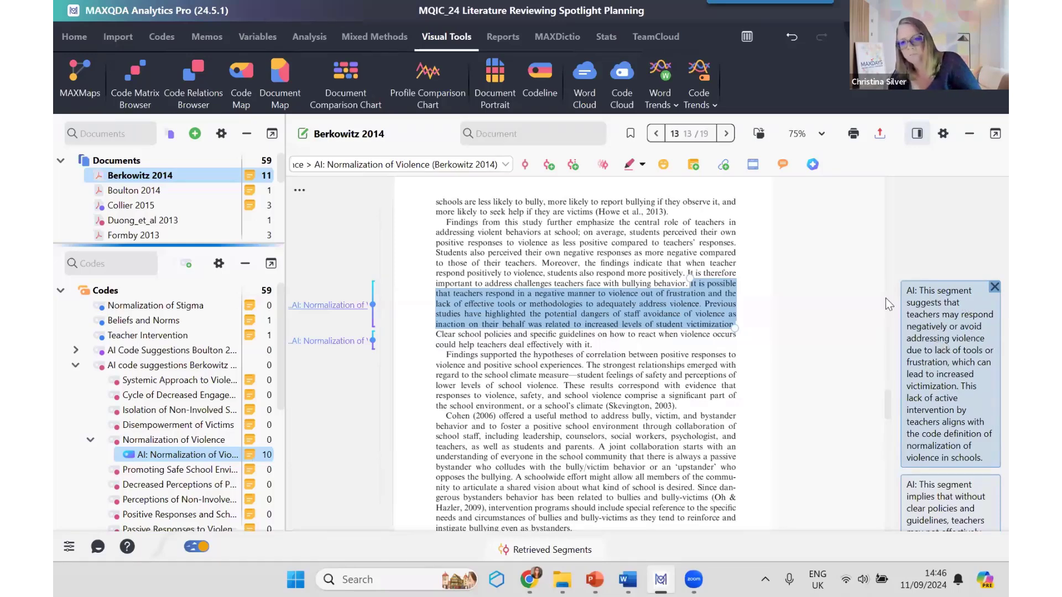
pyautogui.moveTo(888, 303); pyautogui.dragTo(786, 292)
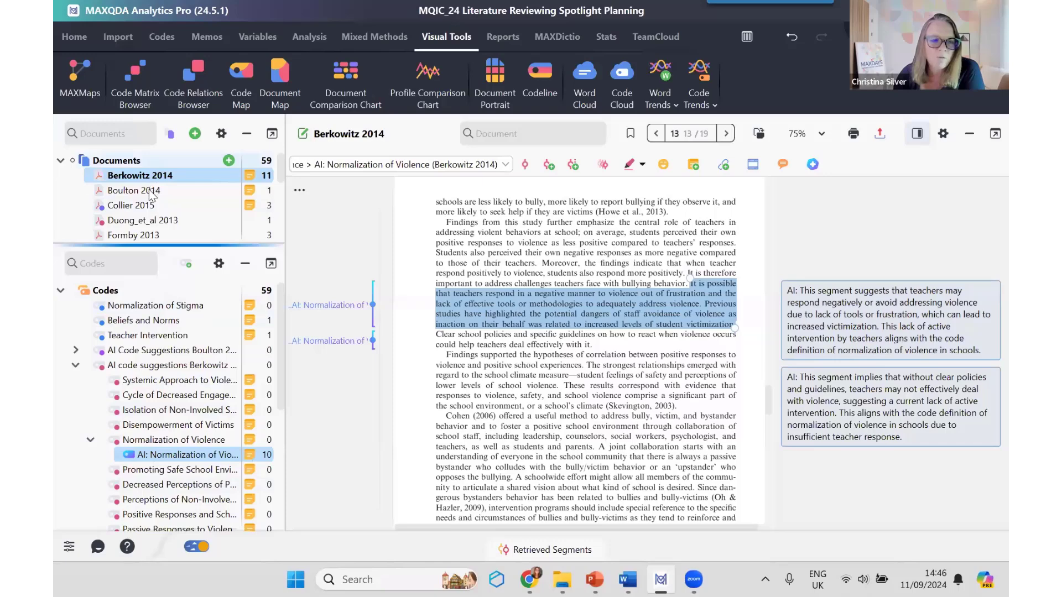
# Step: Open Boulton 2014 and run AI Coding (Beta) on it with the Normalization of Violence code and its existing memo
pyautogui.doubleClick(135, 190)
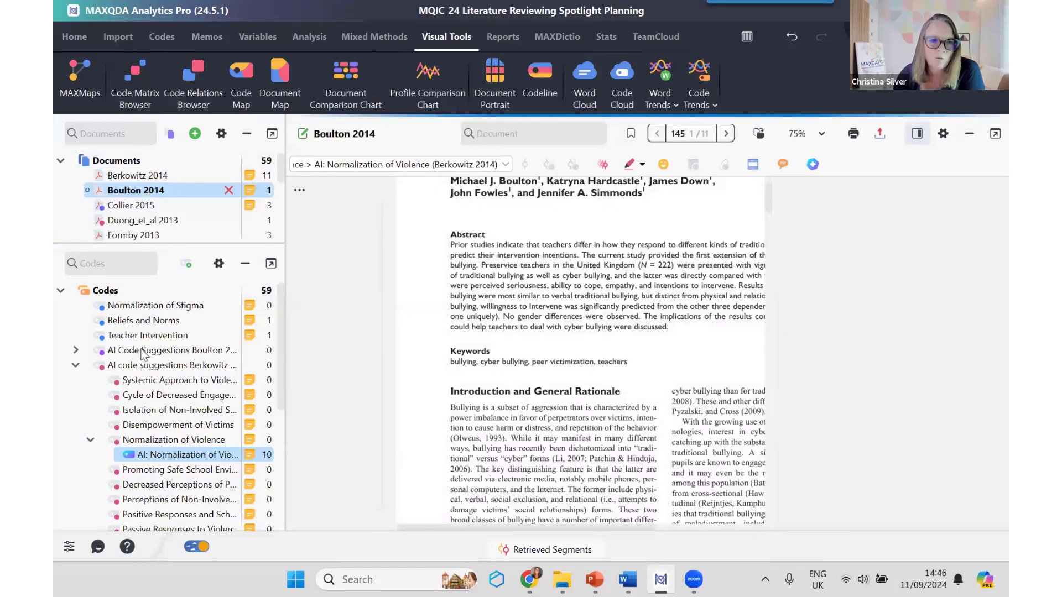
pyautogui.click(176, 442)
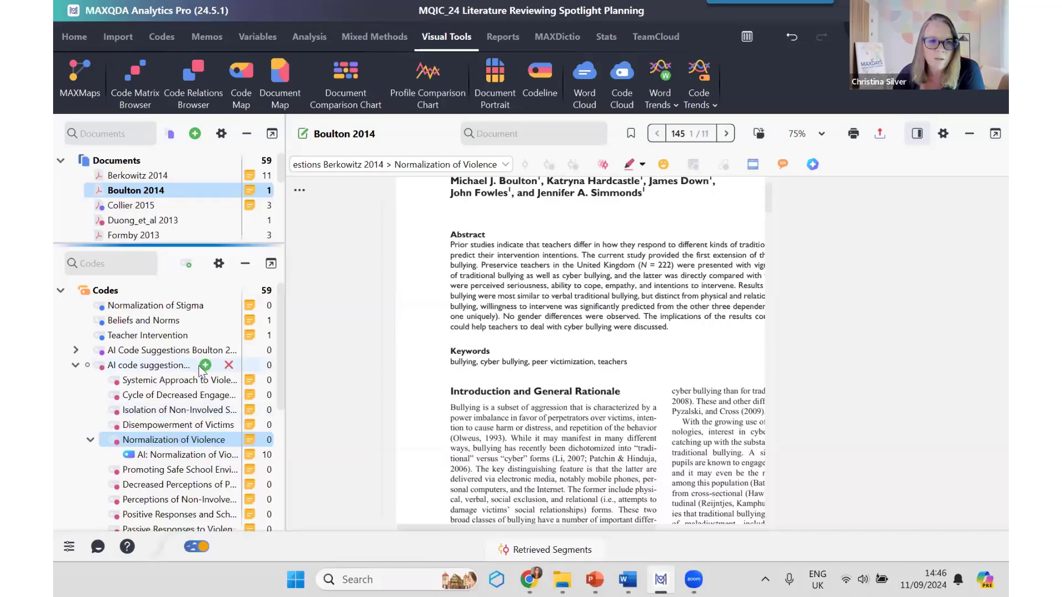
pyautogui.rightClick(160, 440)
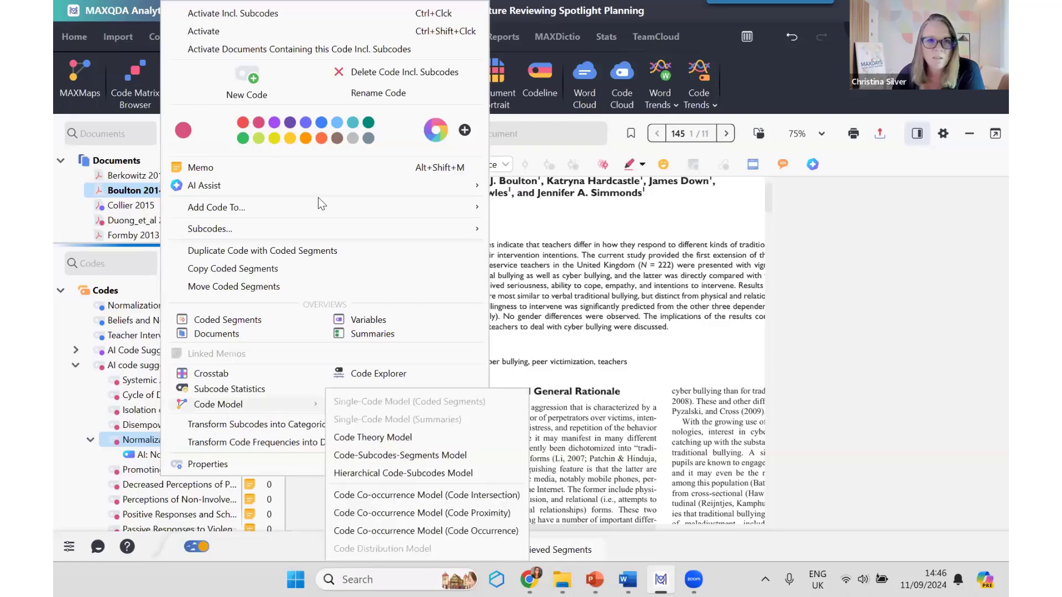
pyautogui.moveTo(370, 188)
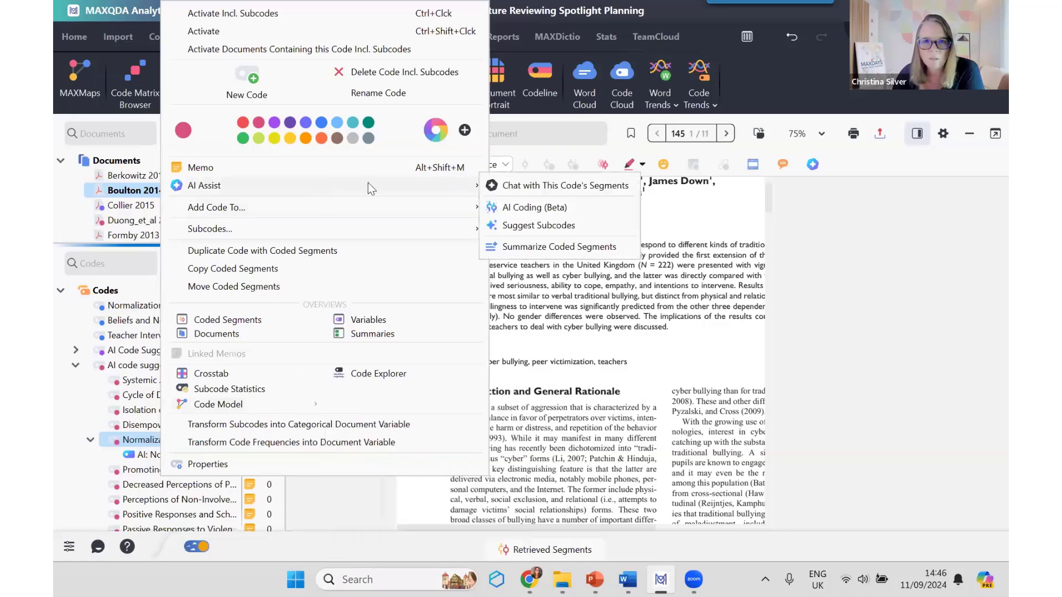
pyautogui.click(531, 209)
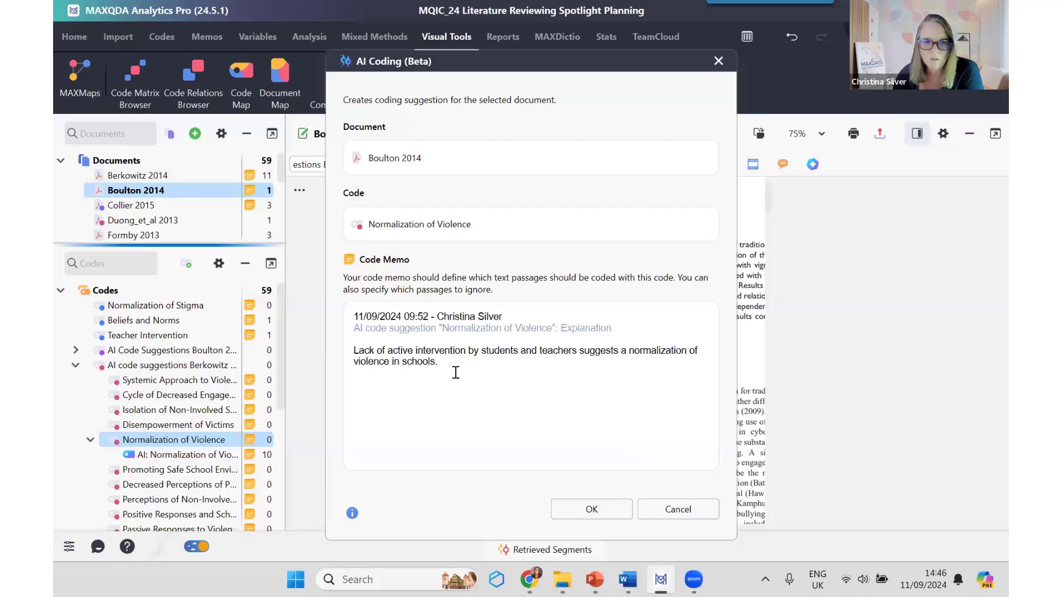
pyautogui.click(592, 510)
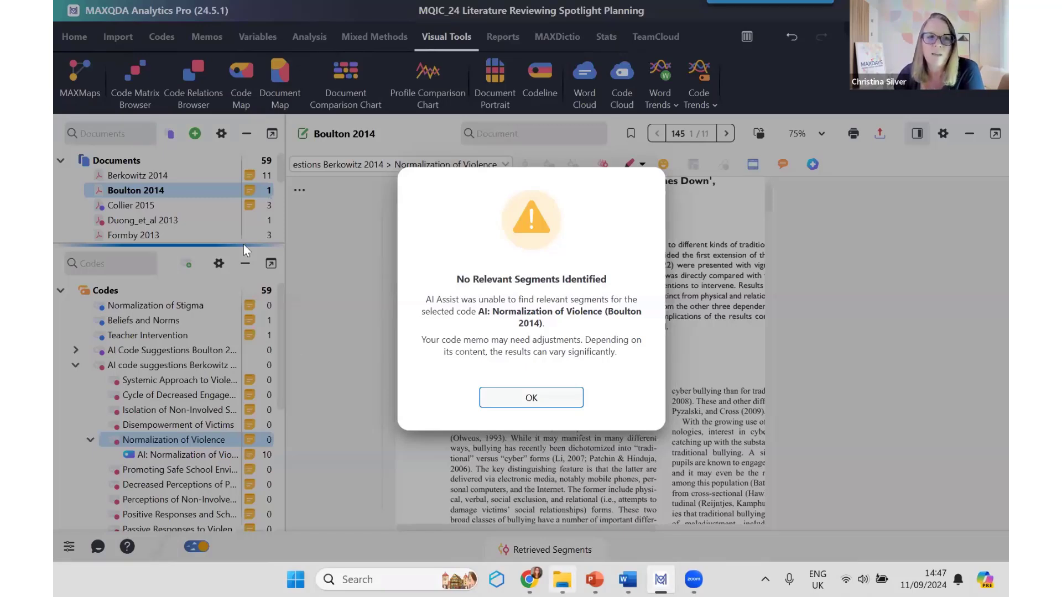
pyautogui.click(546, 396)
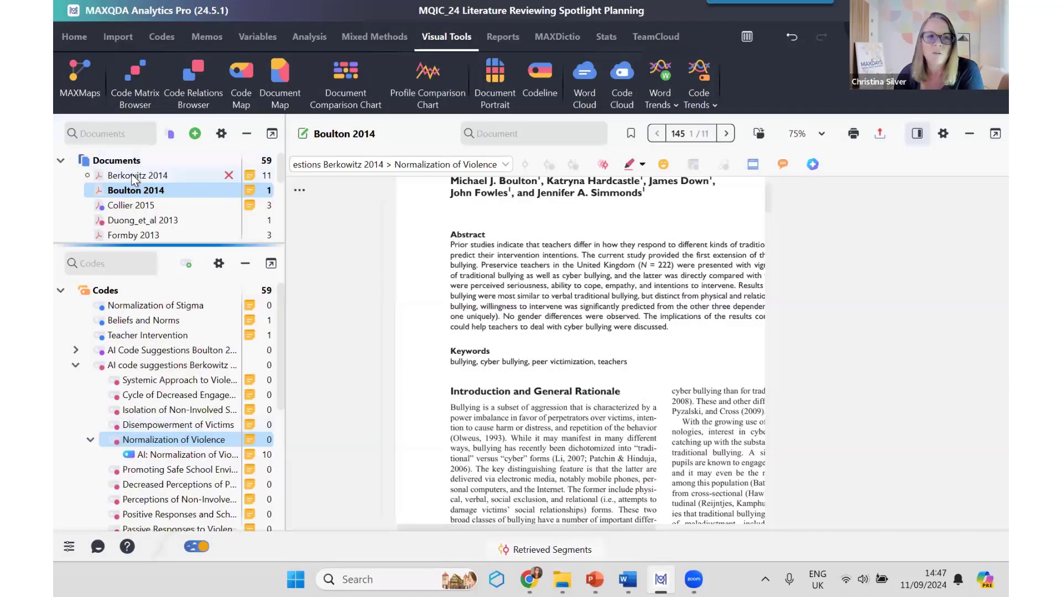
# Step: Return to Berkowitz 2014 and inspect the two AI: Normalization of Violence segments on page 13 with their explanatory comments
pyautogui.click(133, 175)
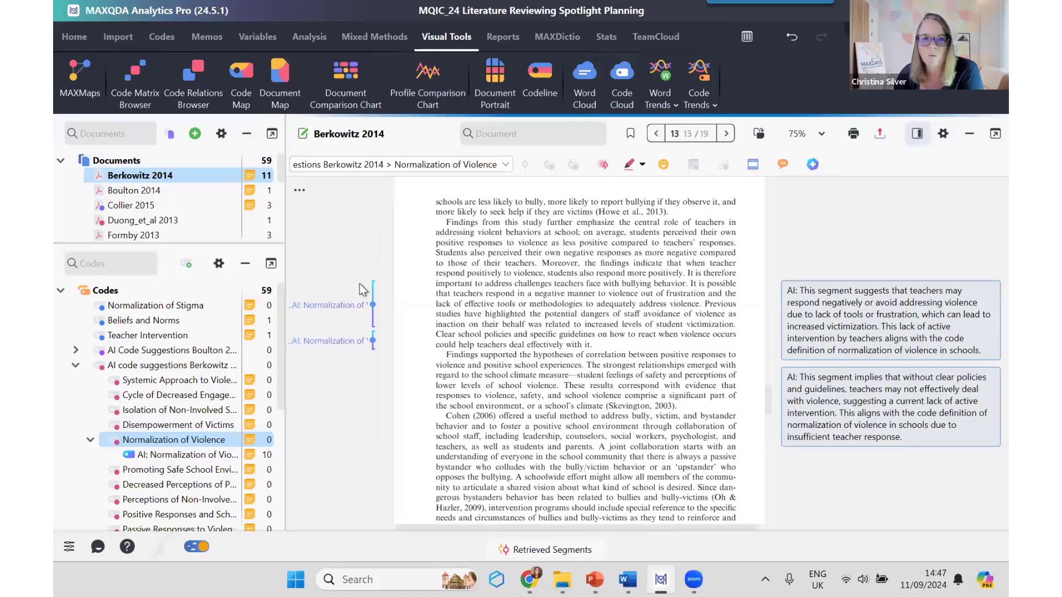
pyautogui.click(333, 306)
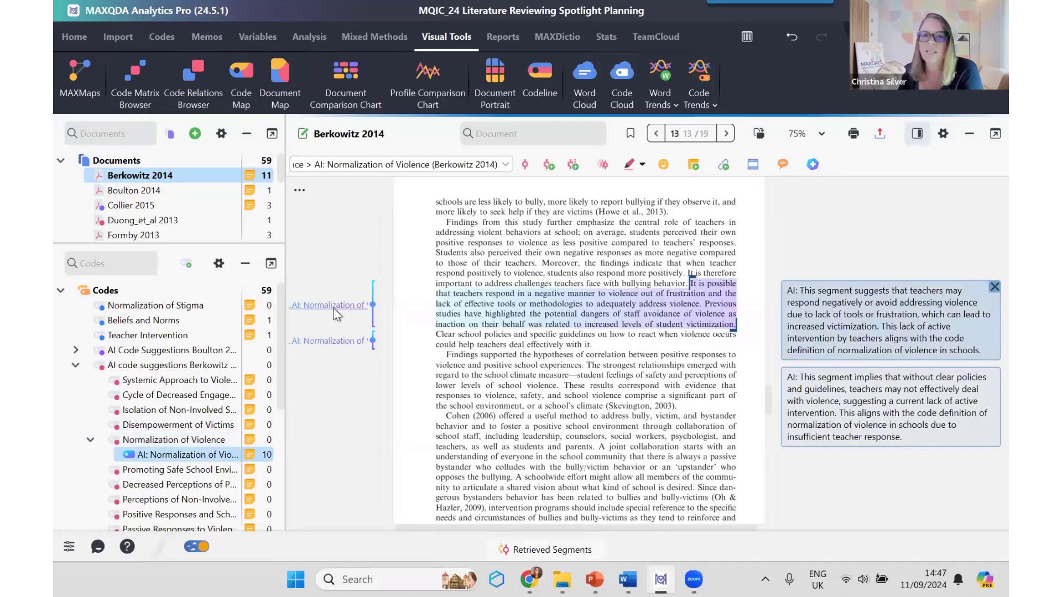
pyautogui.click(338, 341)
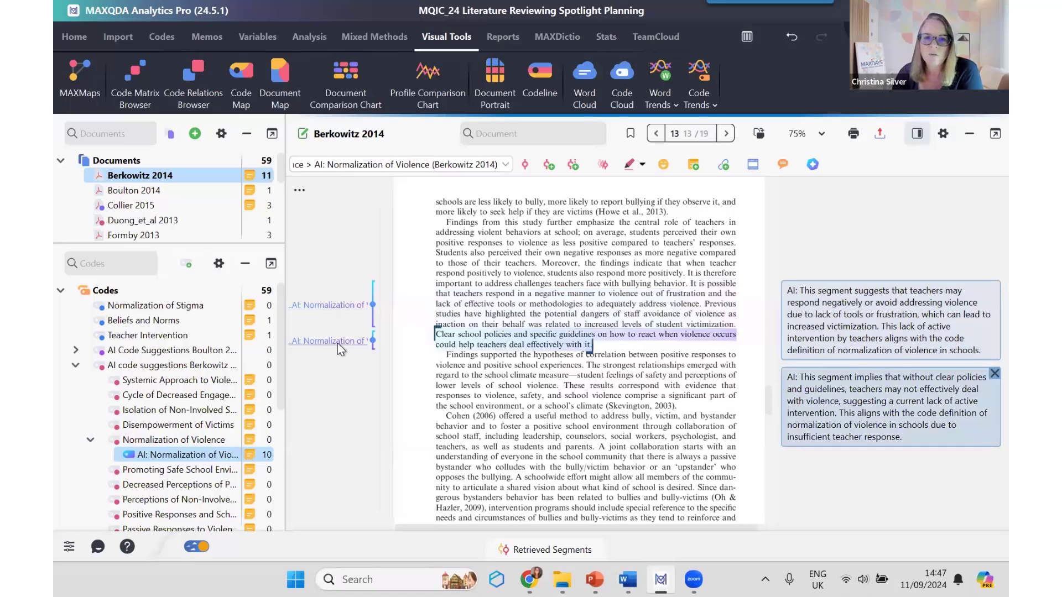
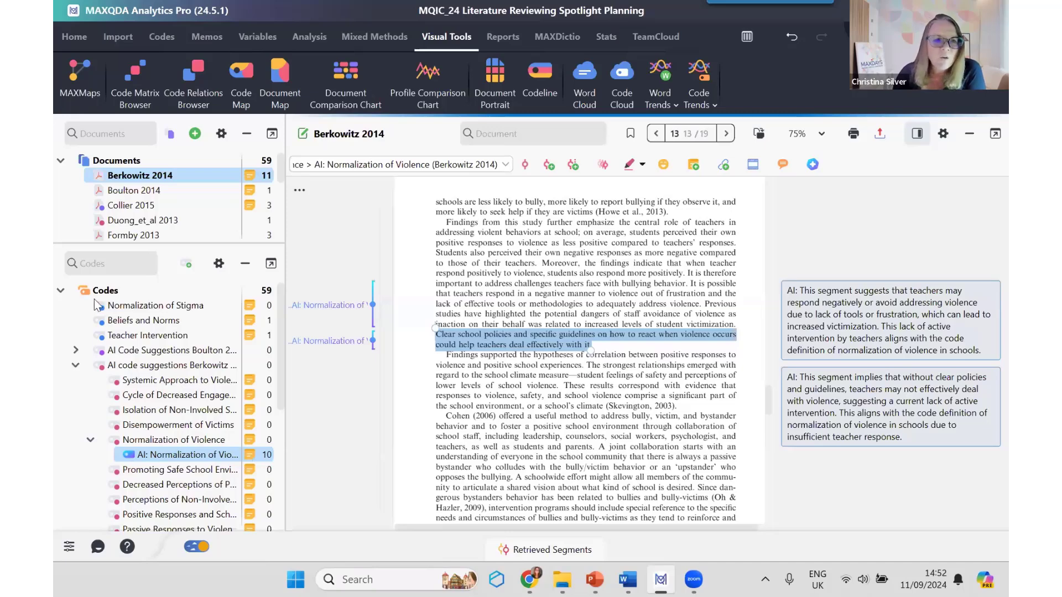
# Step: Collapse the AI code suggestions Berkowitz 2014 group and enlarge the document list to show more of the articles
pyautogui.click(76, 365)
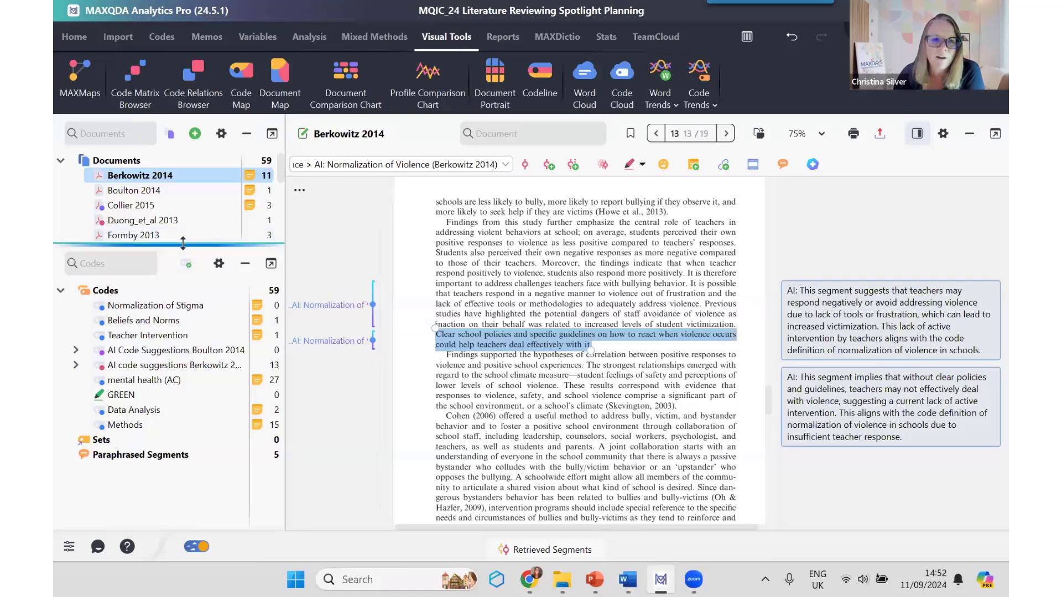
pyautogui.moveTo(183, 244); pyautogui.dragTo(173, 368)
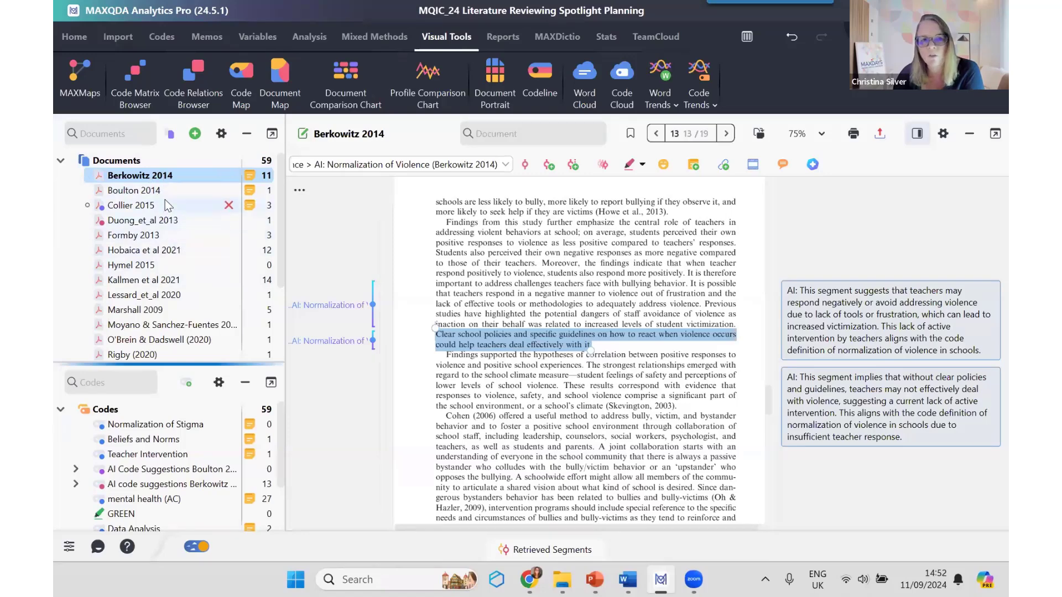
pyautogui.moveTo(165, 200)
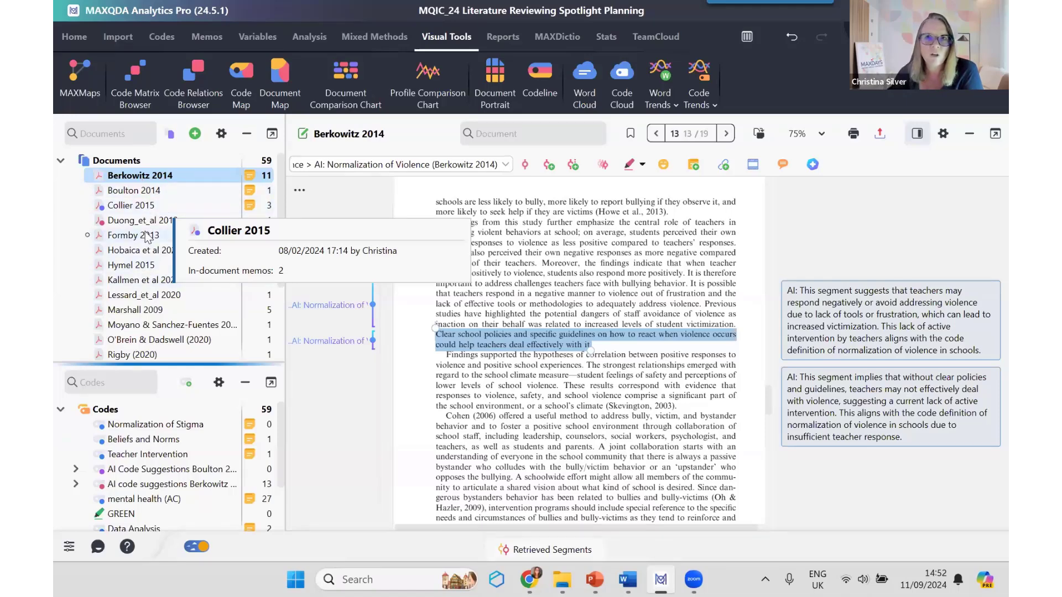
pyautogui.moveTo(149, 237)
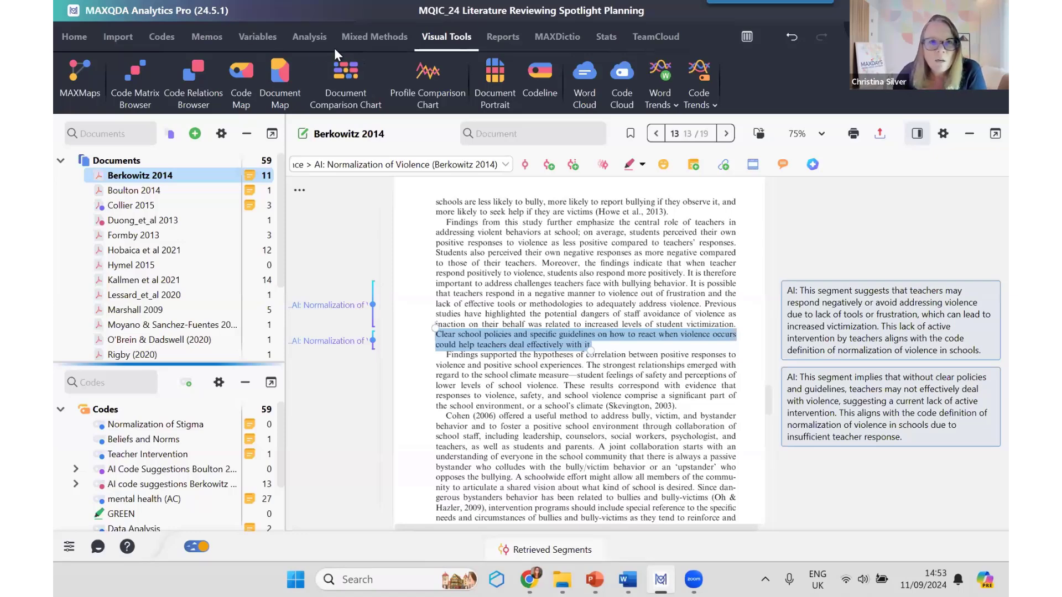
# Step: Display the analysis functions, then expand the AI code suggestions Berkowitz 2014 group and select its Normalization of Violence code
pyautogui.click(315, 45)
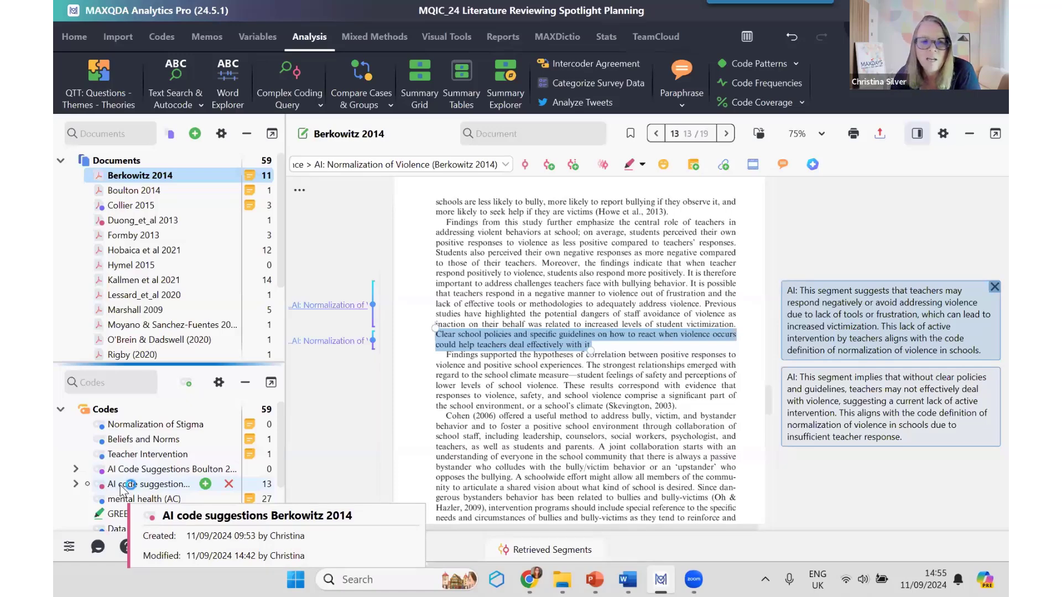
pyautogui.scroll(-2, 150, 475)
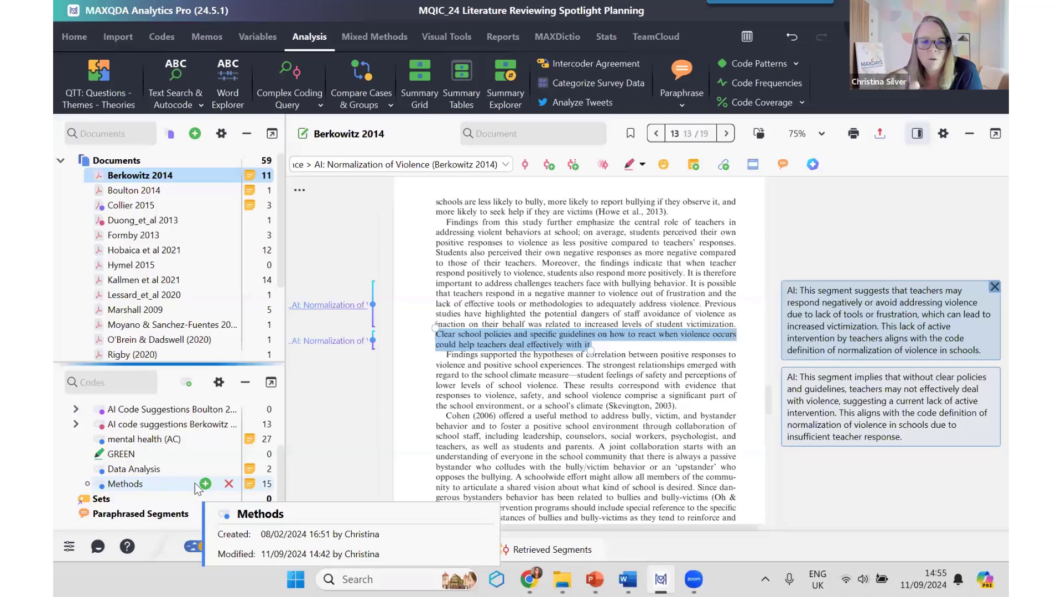
pyautogui.click(76, 409)
pyautogui.click(76, 410)
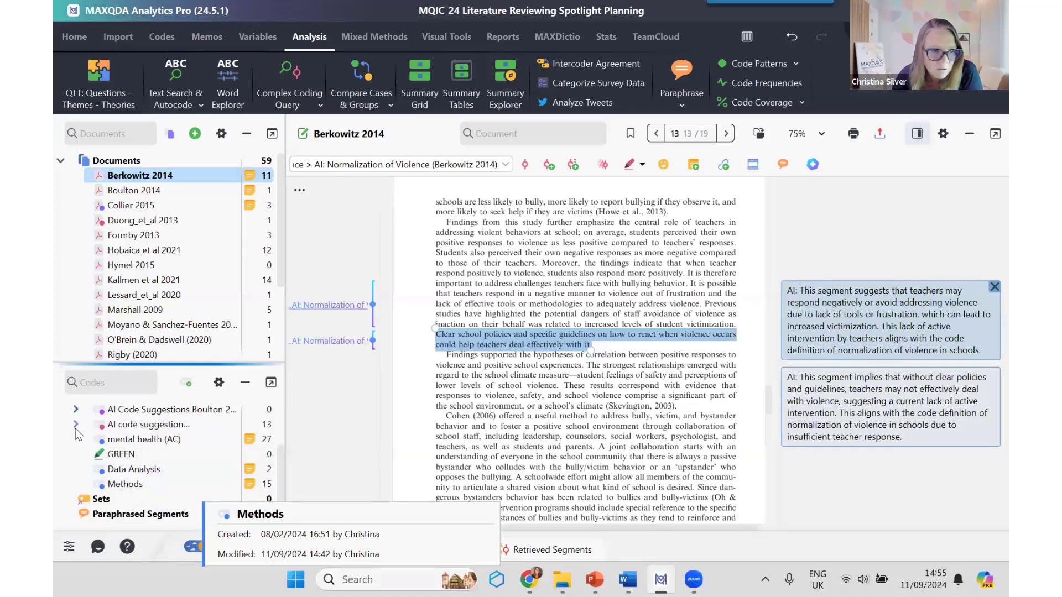
pyautogui.click(76, 424)
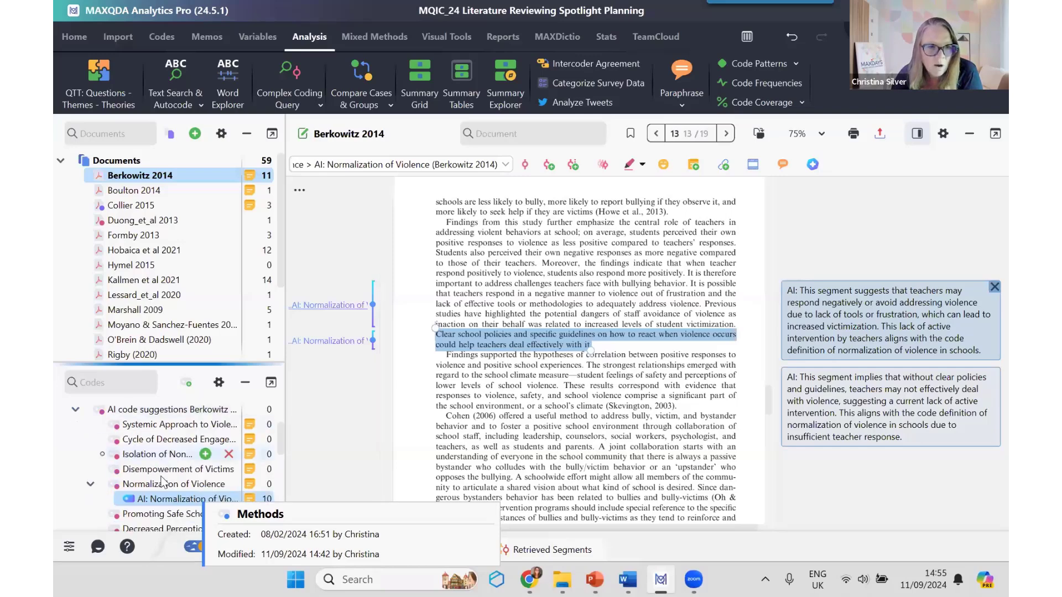
pyautogui.click(164, 485)
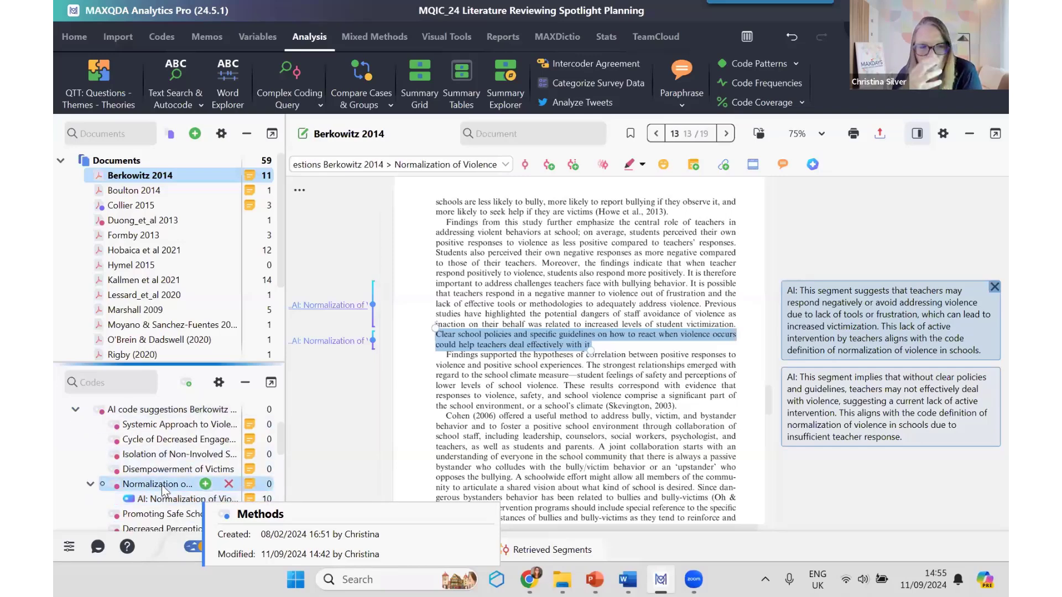